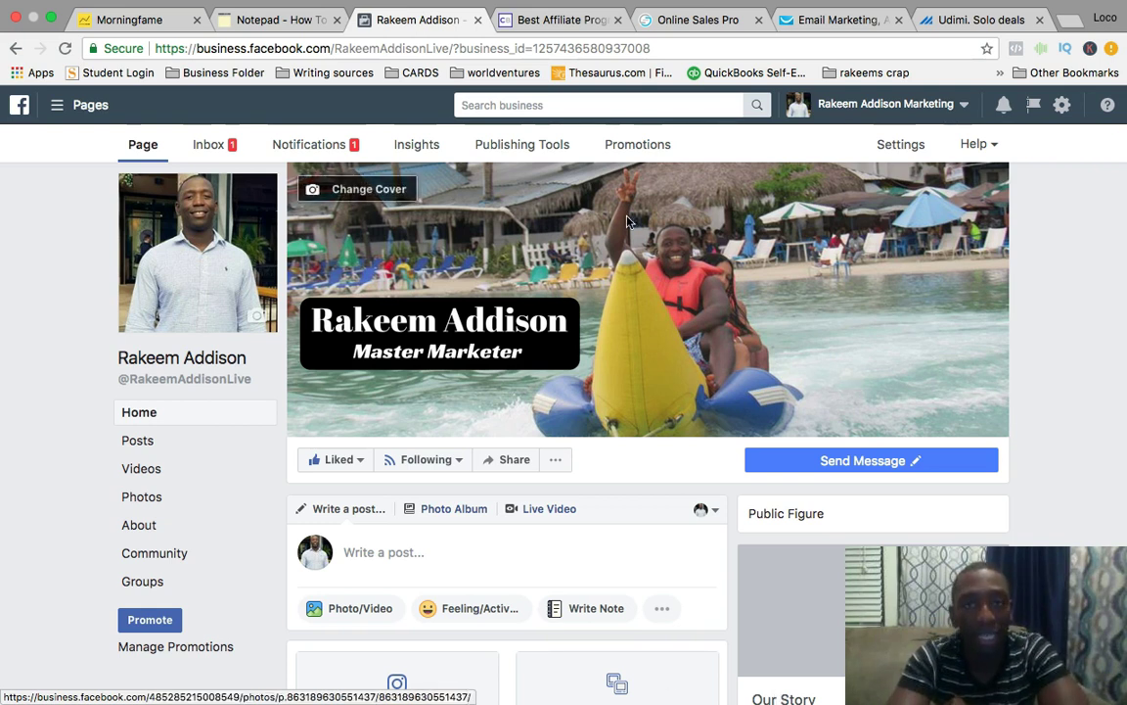
# Switch to the ClickBank website and begin creating a new ClickBank account.
pyautogui.click(557, 22)
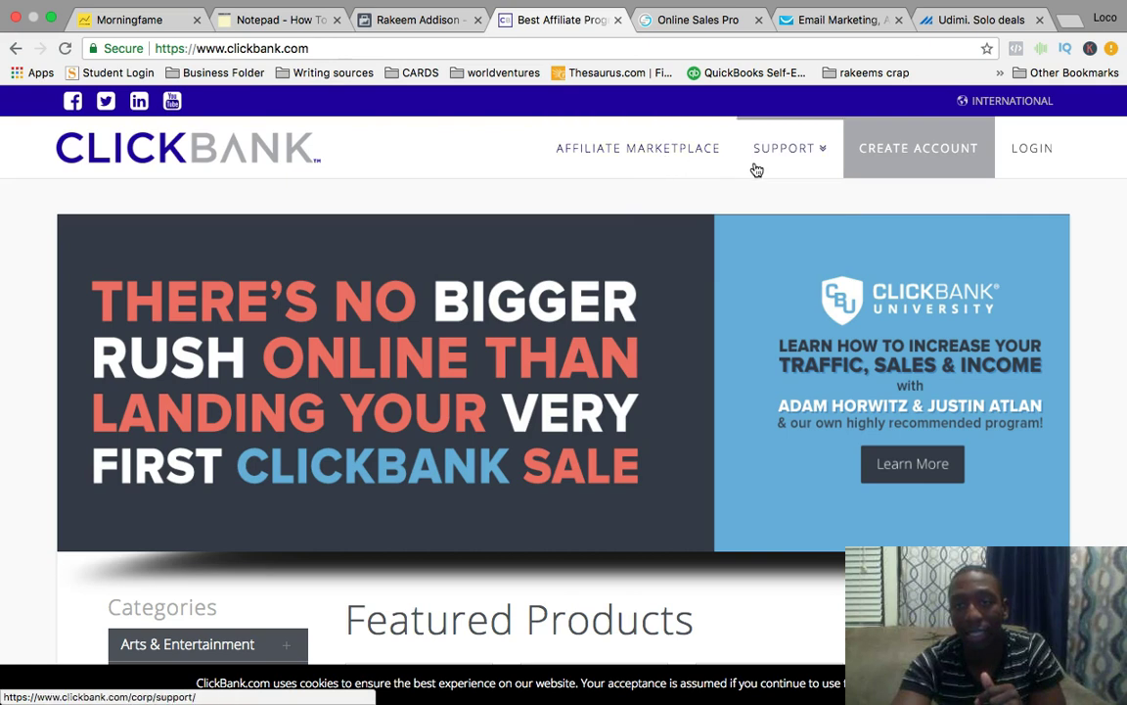
pyautogui.click(925, 156)
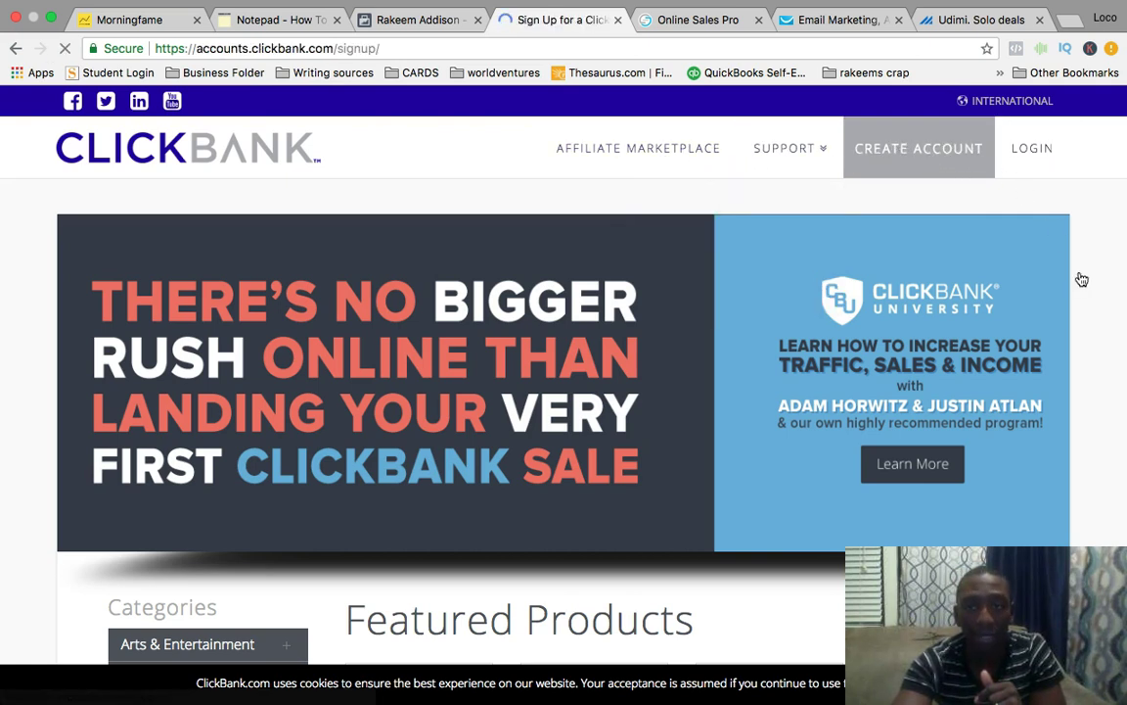
# Scroll through the Personal Information form down to Next Step and back to the top.
pyautogui.scroll(-1, 508, 303)
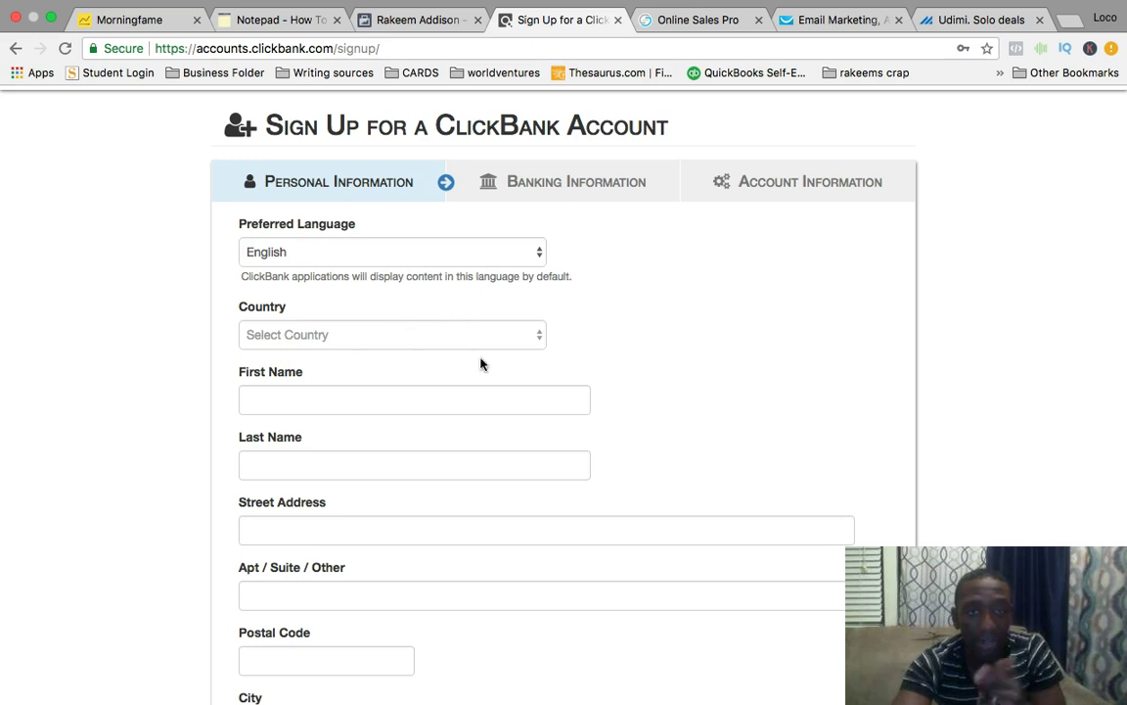
pyautogui.scroll(-4, 480, 364)
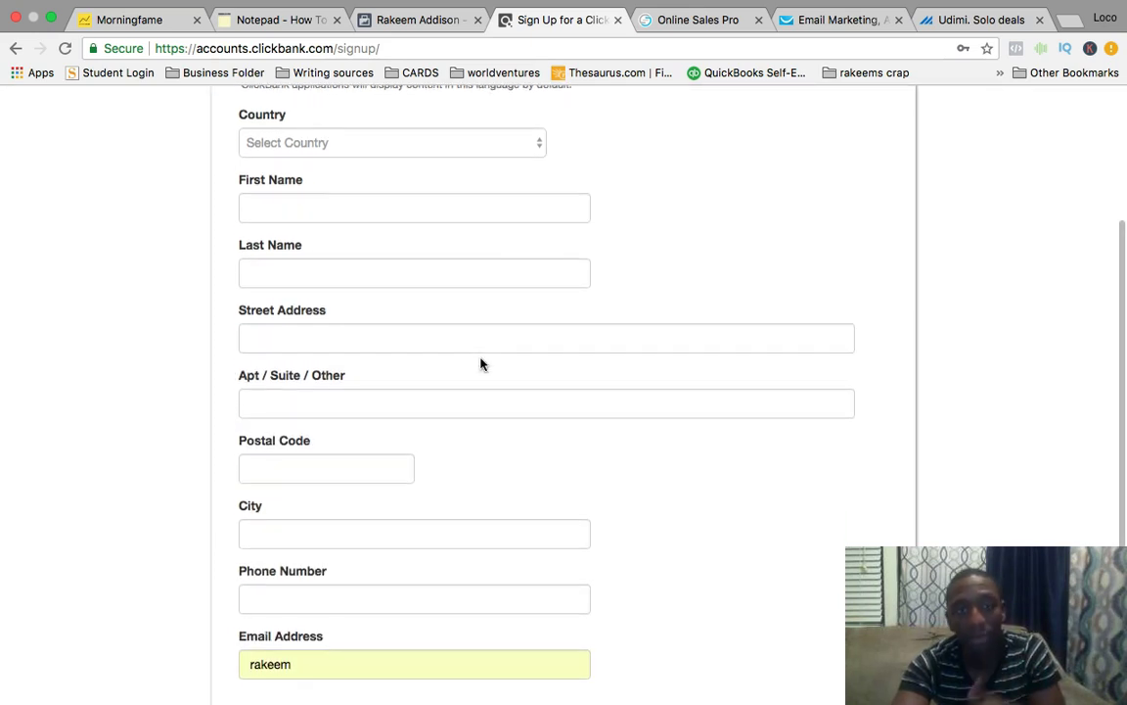
pyautogui.scroll(-1, 481, 364)
pyautogui.scroll(-1, 481, 364)
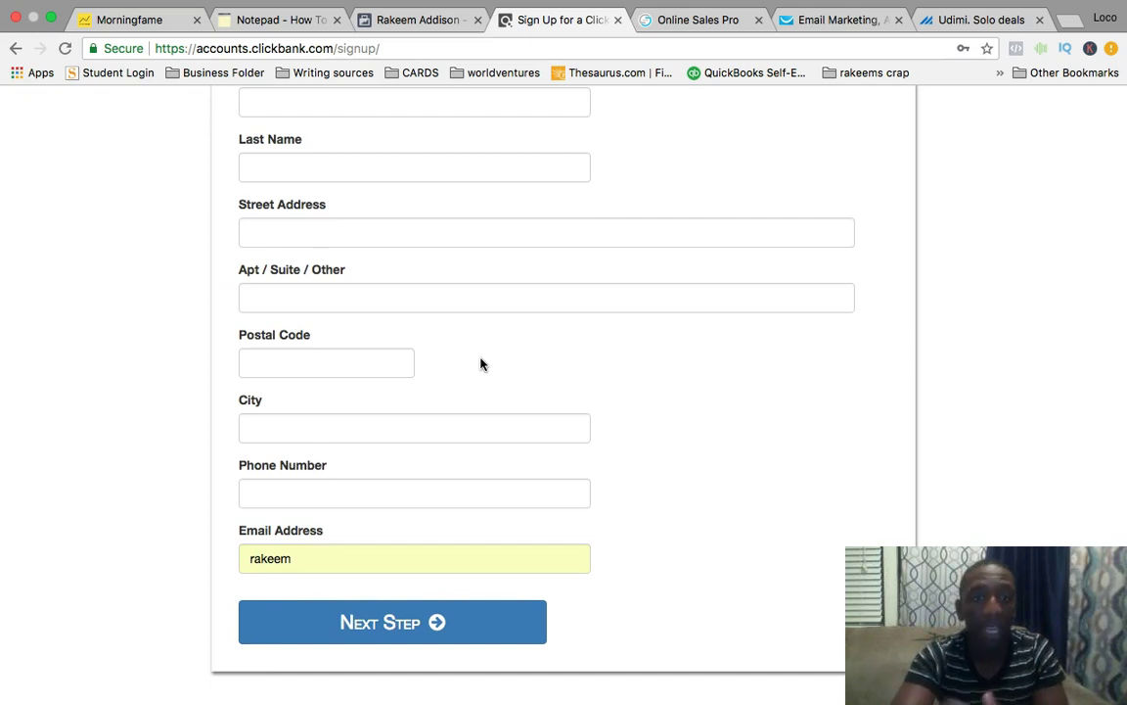
pyautogui.scroll(-2, 481, 364)
pyautogui.scroll(9, 655, 419)
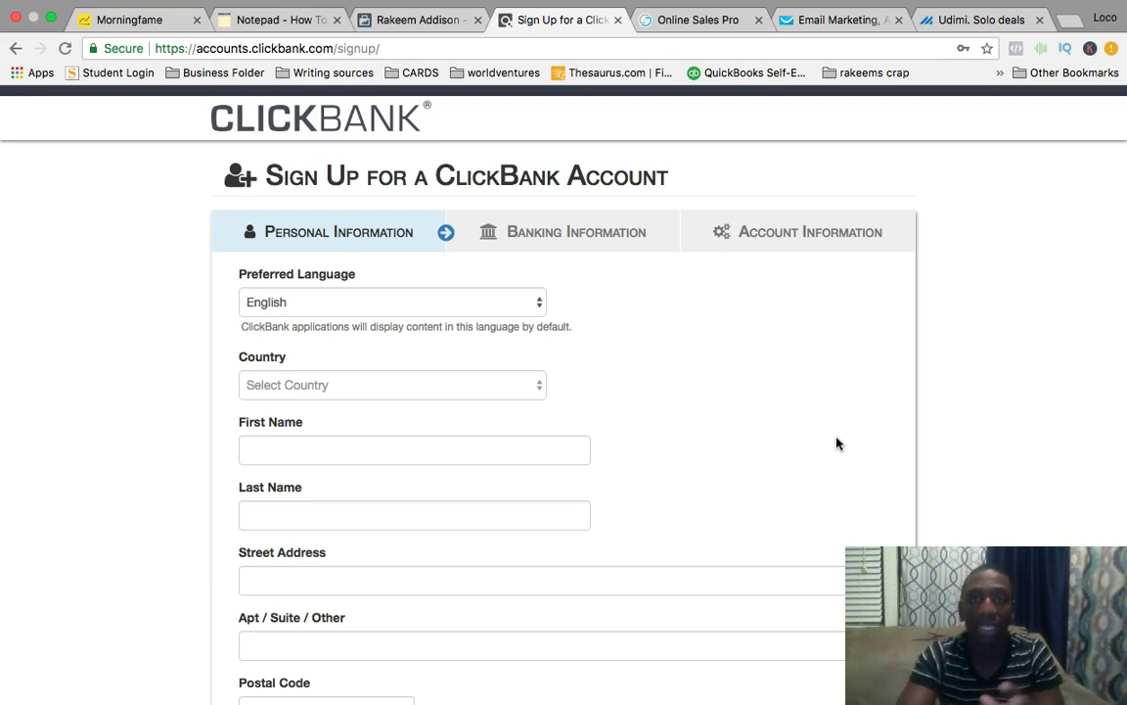
# Load the ClickBank homepage from the address bar and go to its login page.
pyautogui.click(490, 43)
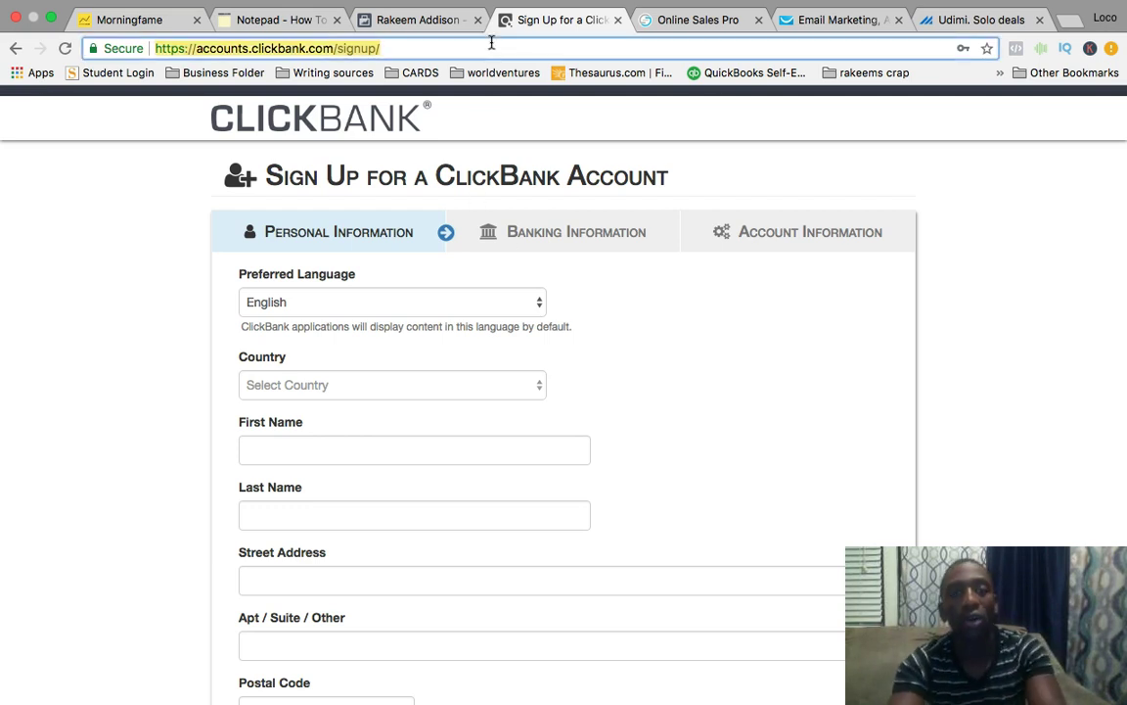
pyautogui.write('clickban')
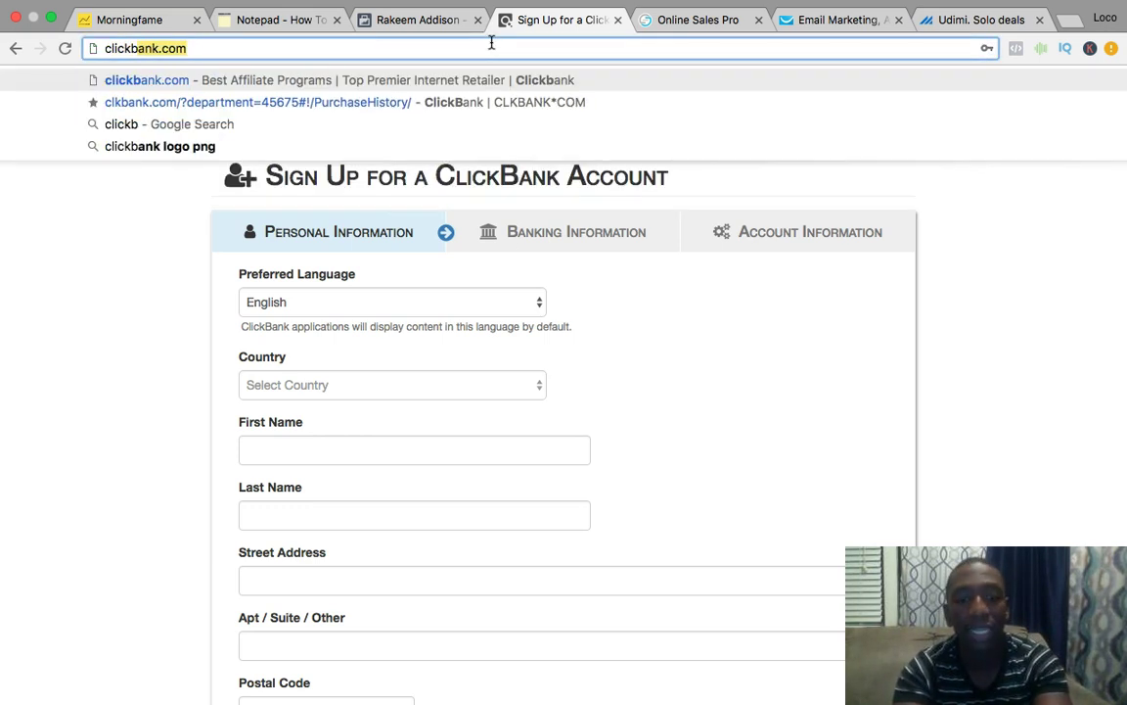
pyautogui.write('k')
pyautogui.press('Return')
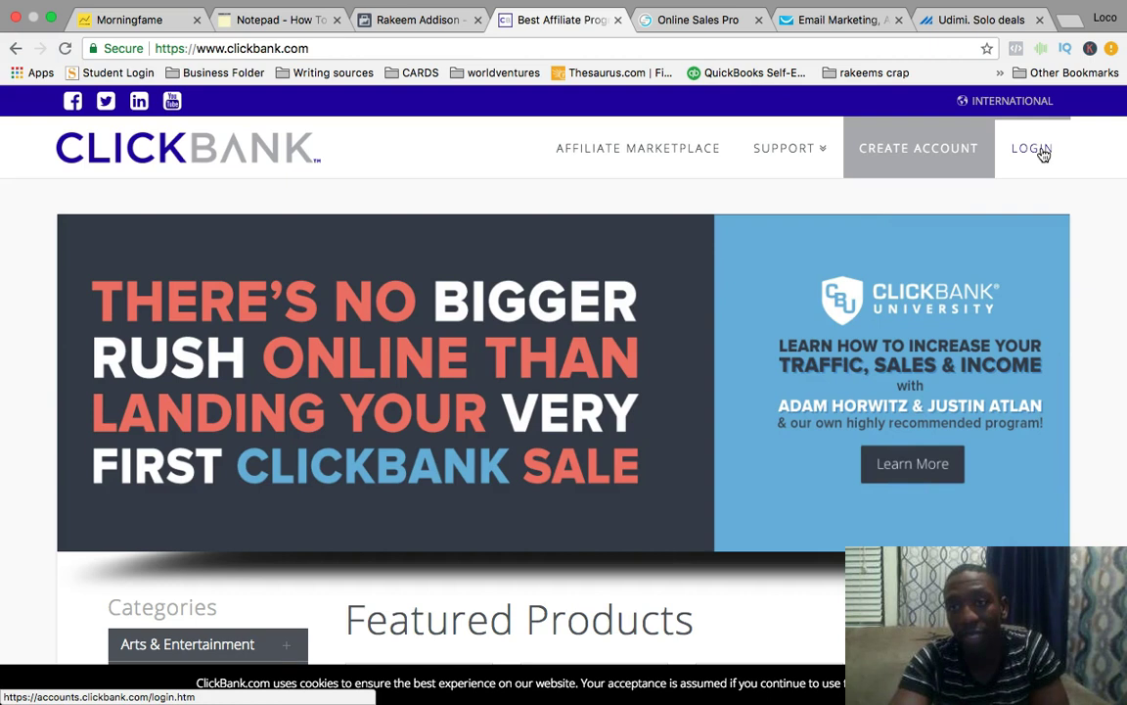
pyautogui.click(1033, 149)
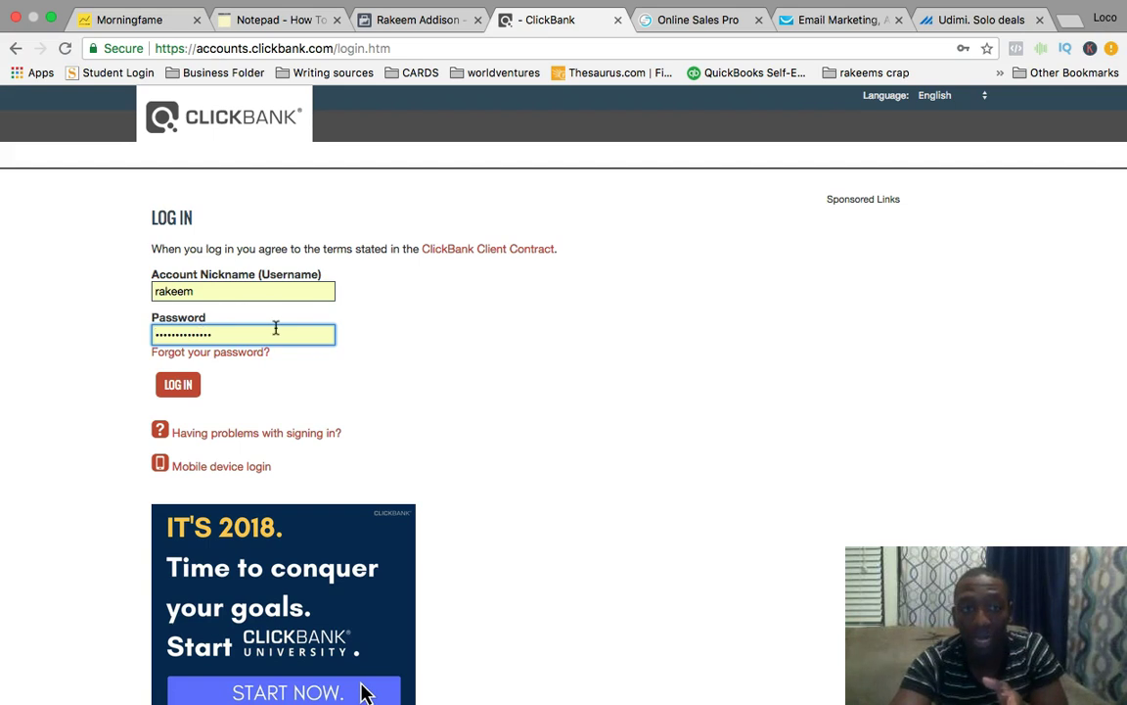
# Log in and look over the Weekly Sales snapshot rows on the dashboard.
pyautogui.click(180, 387)
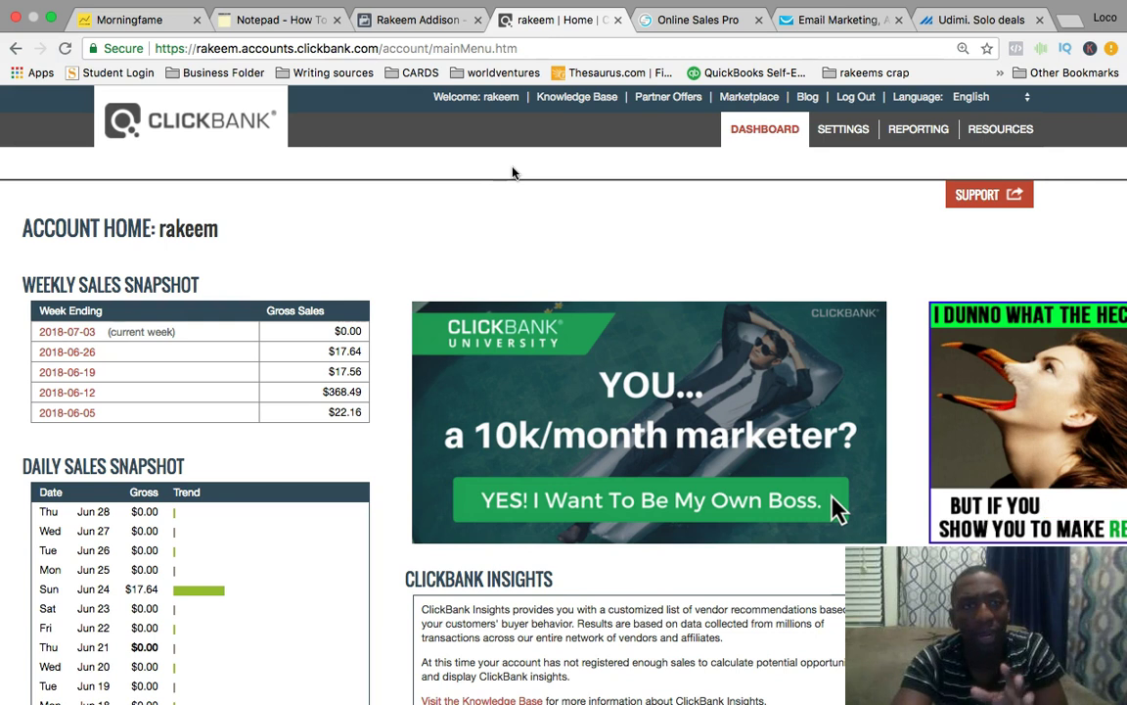
pyautogui.moveTo(221, 337)
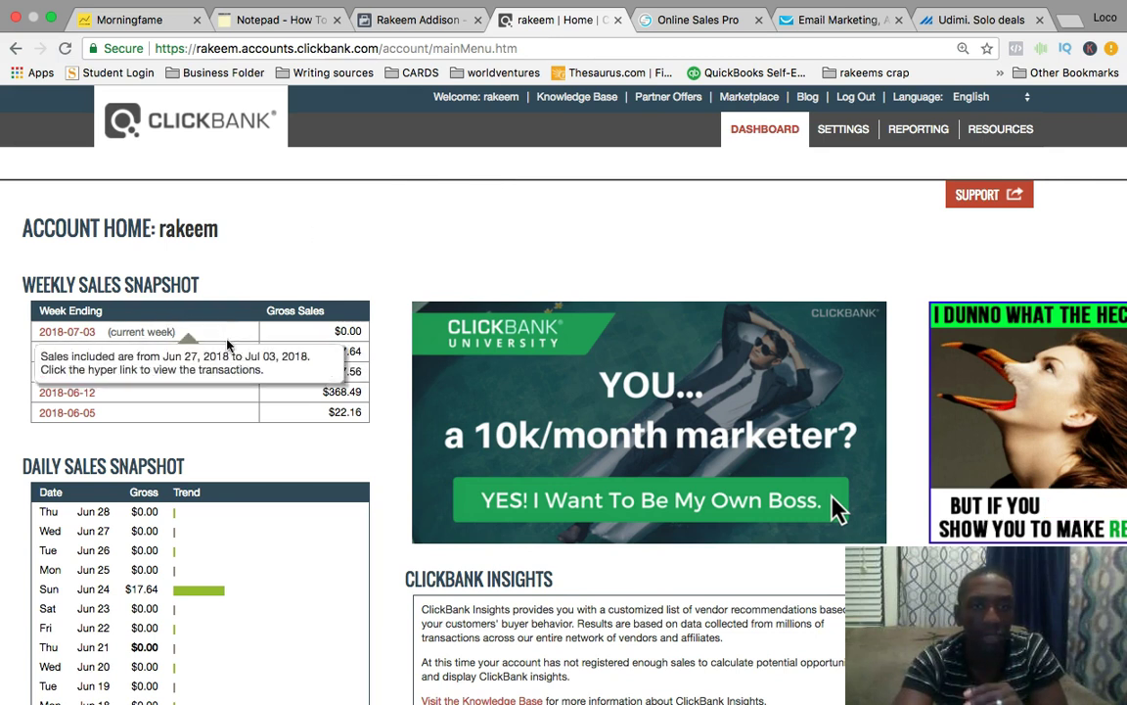
pyautogui.moveTo(87, 378)
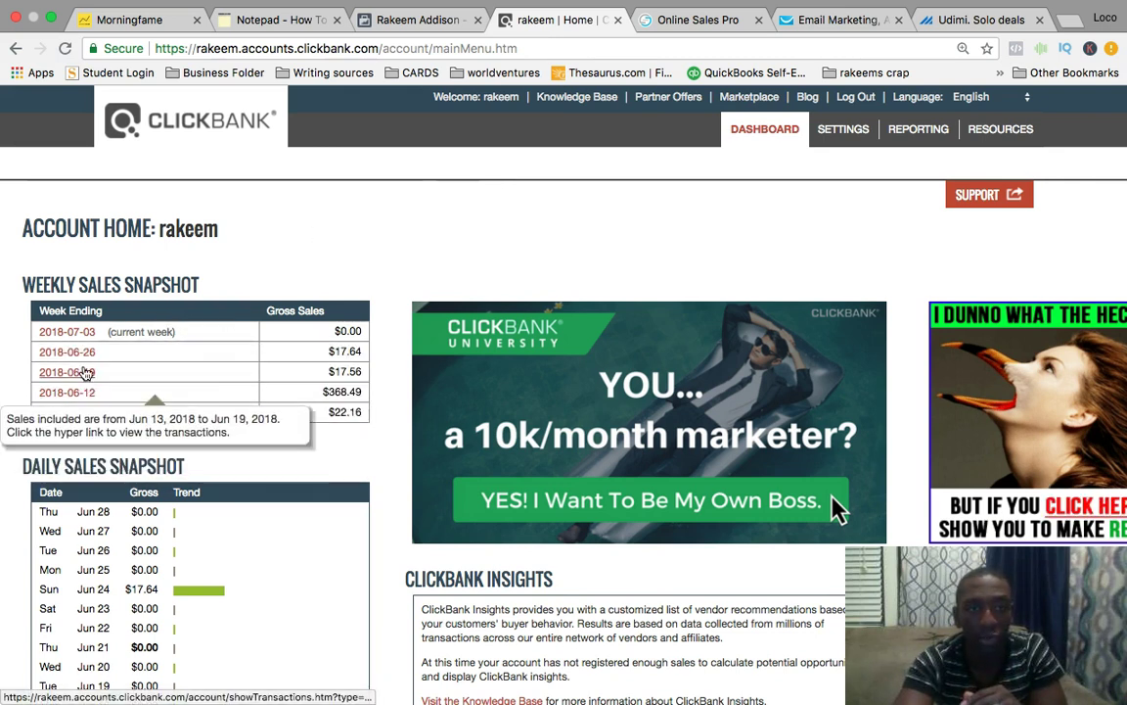
pyautogui.moveTo(103, 334)
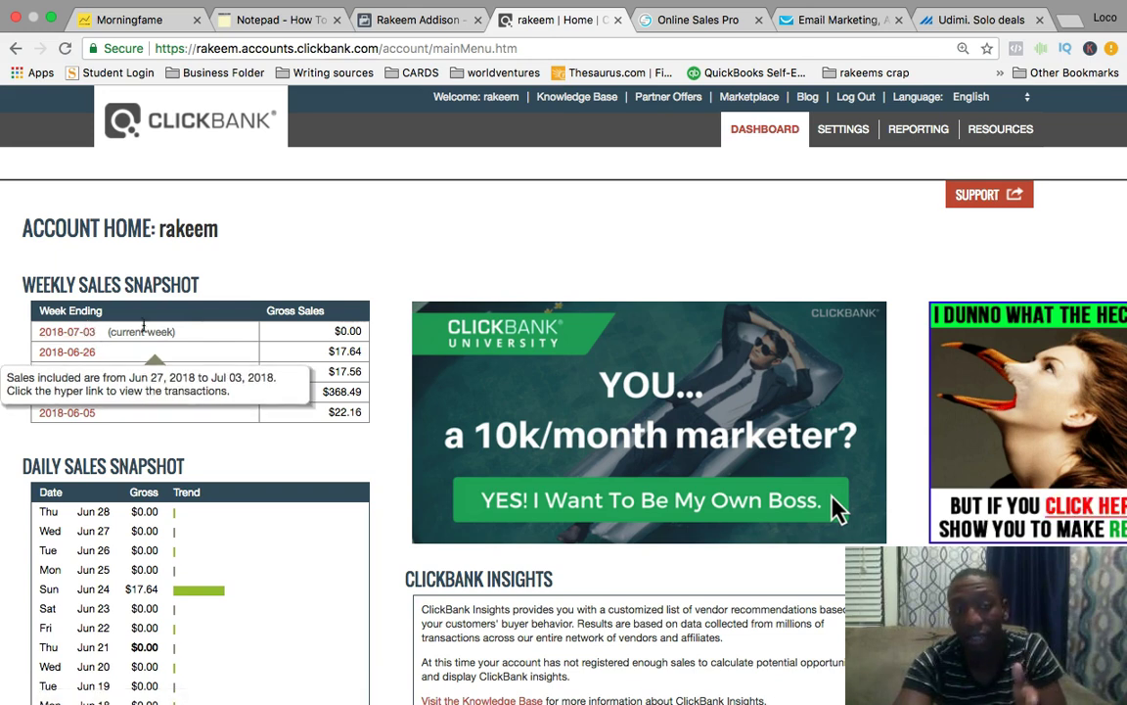
# Show the Affiliate figures under Transaction Quality, then return to the top of the dashboard.
pyautogui.scroll(-5, 102, 334)
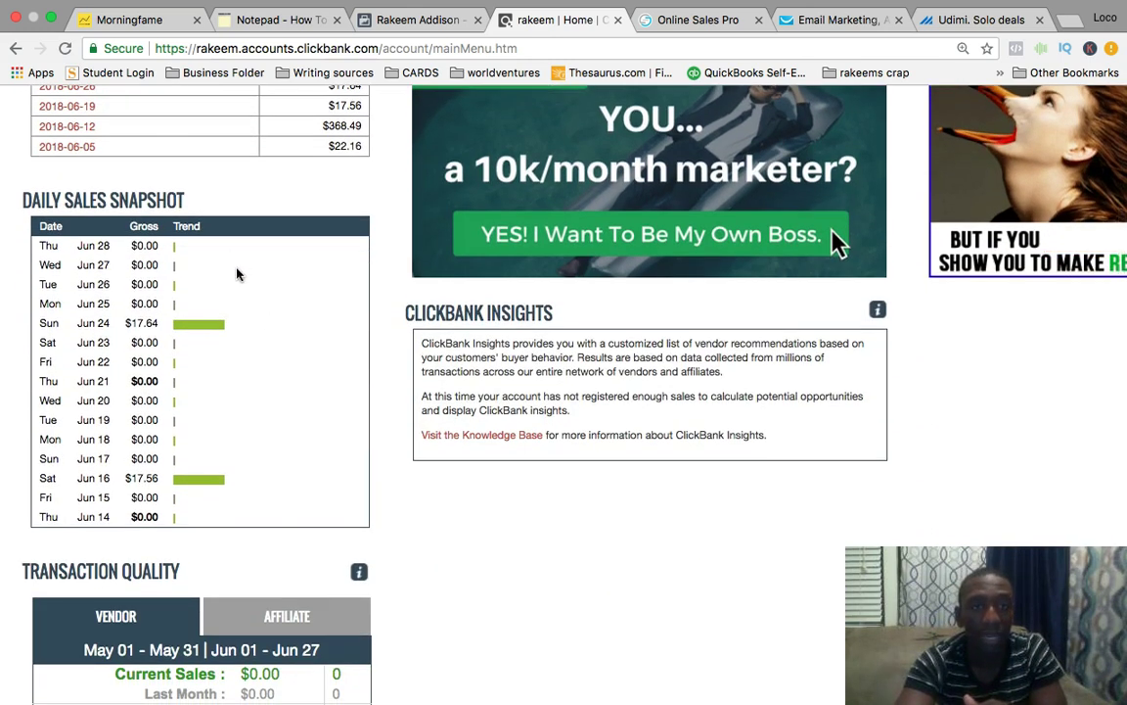
pyautogui.scroll(-6, 332, 423)
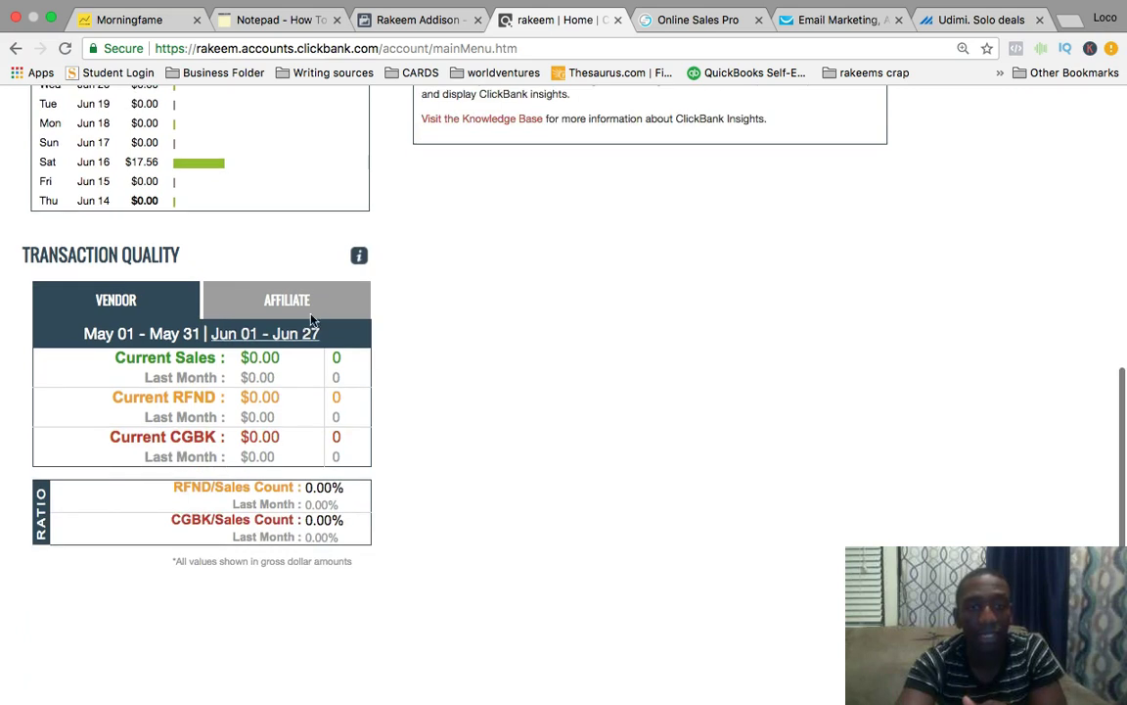
pyautogui.click(294, 304)
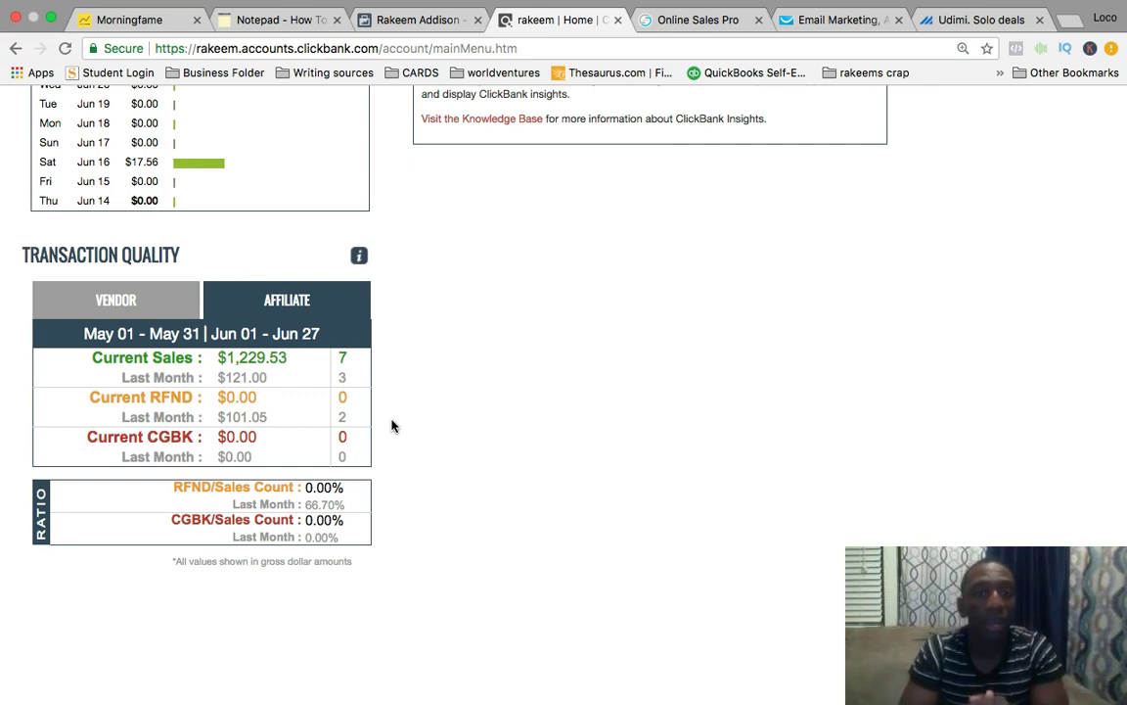
pyautogui.scroll(10, 659, 217)
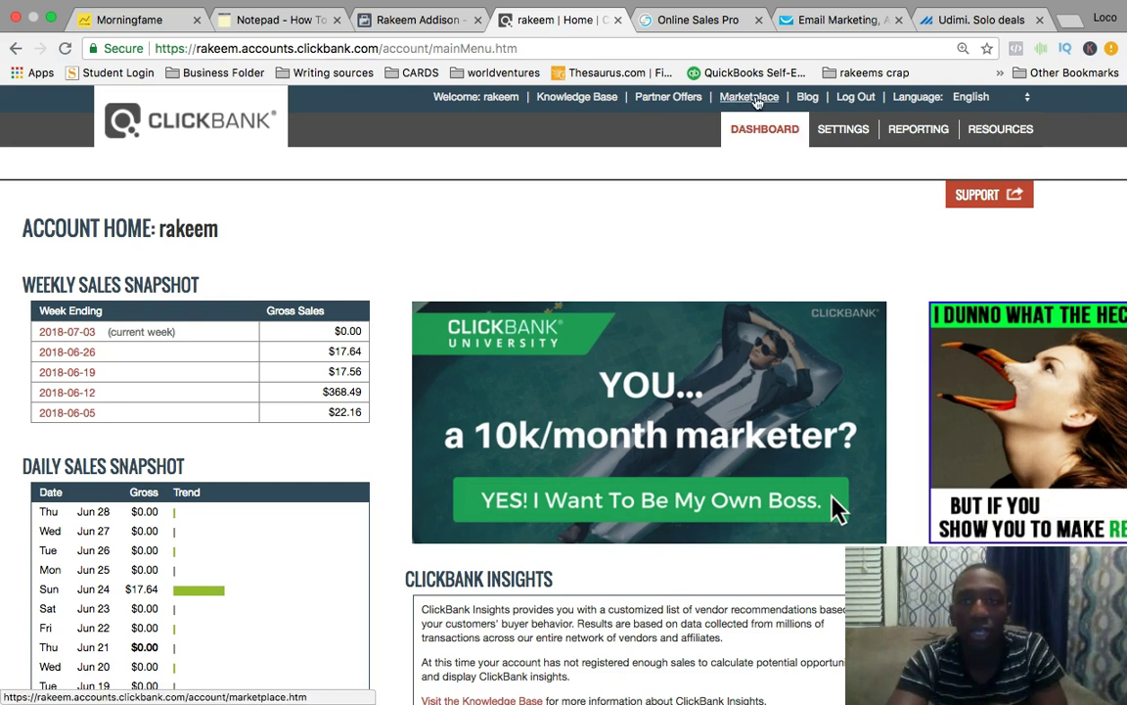
# Open the Marketplace and browse the E-Business & E-Marketing product category.
pyautogui.click(753, 99)
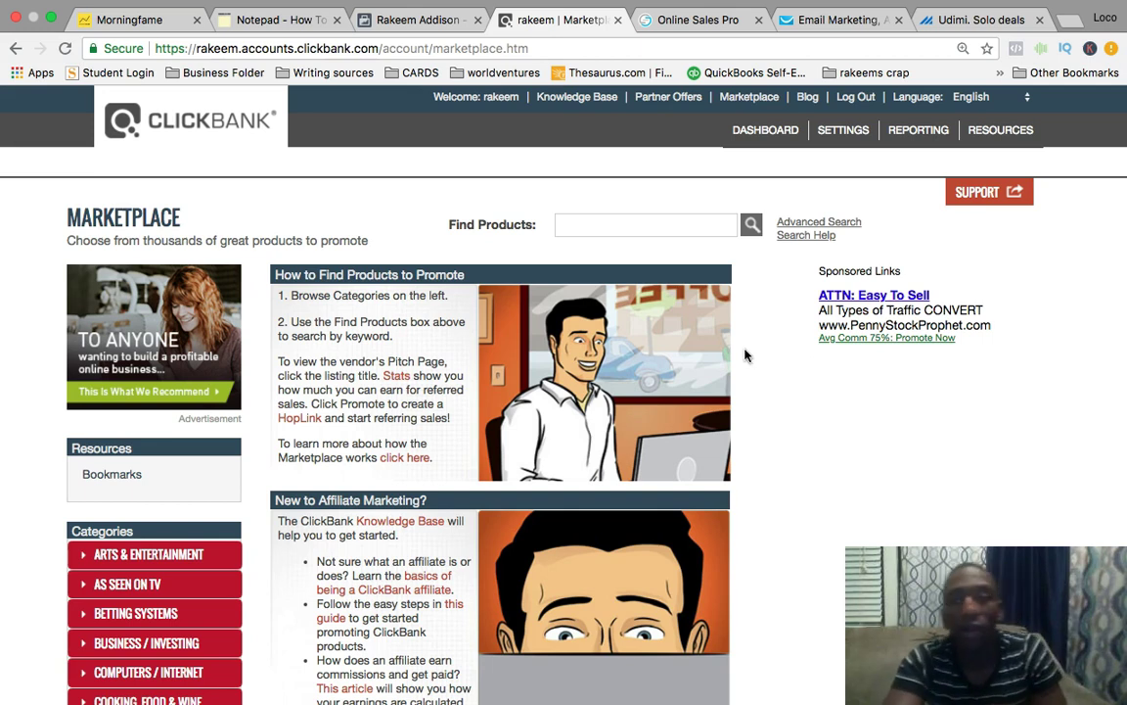
pyautogui.scroll(-5, 729, 333)
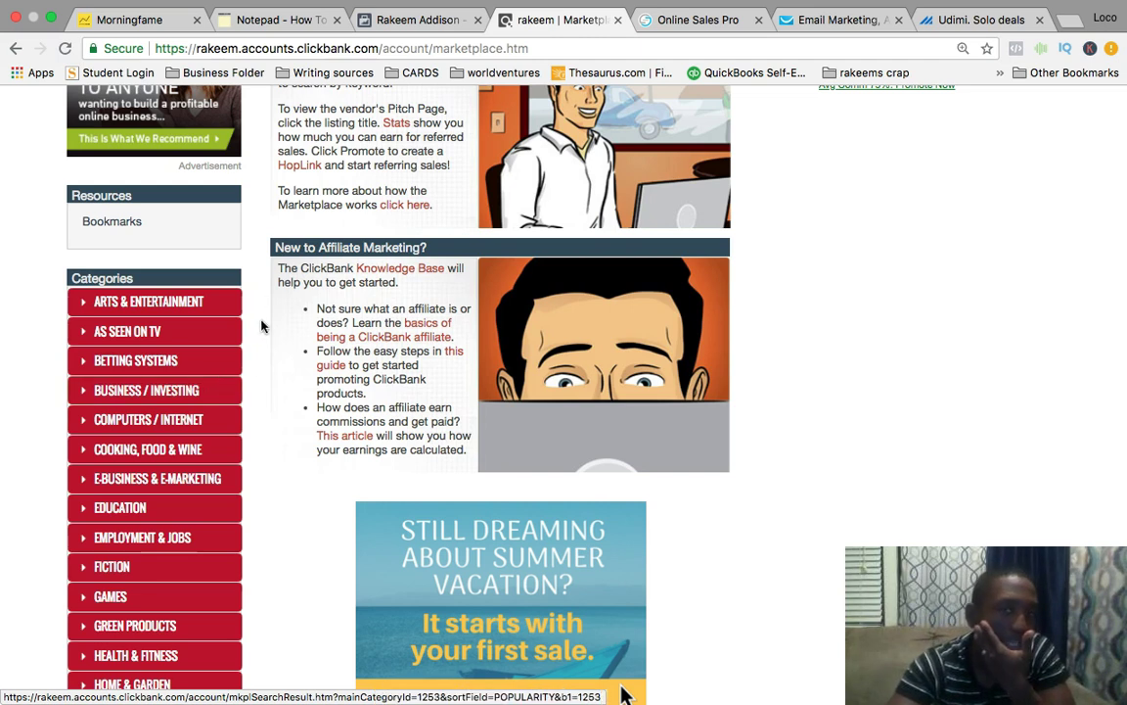
pyautogui.scroll(-2, 258, 383)
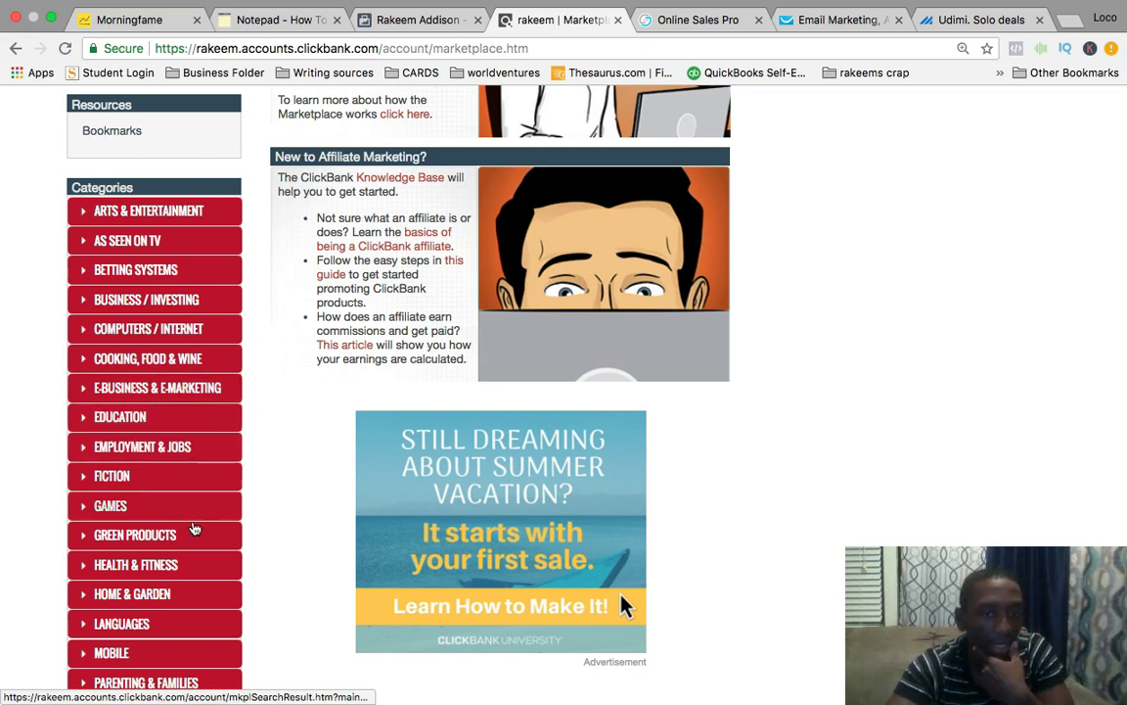
pyautogui.scroll(-2, 196, 532)
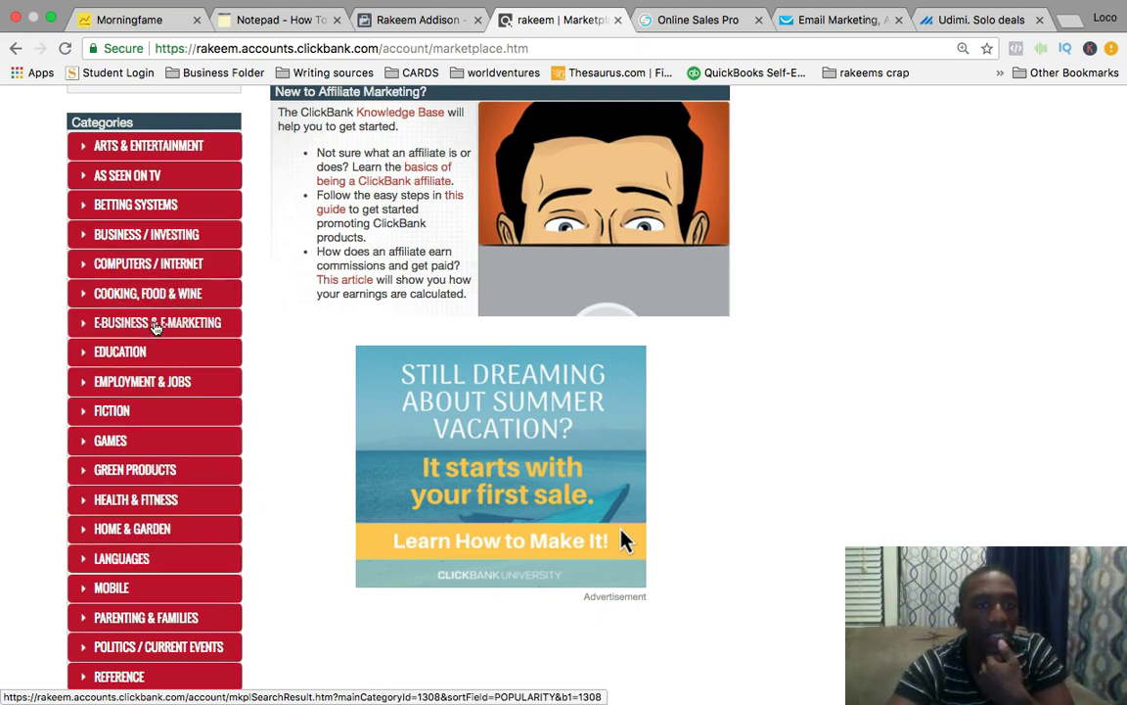
pyautogui.click(150, 323)
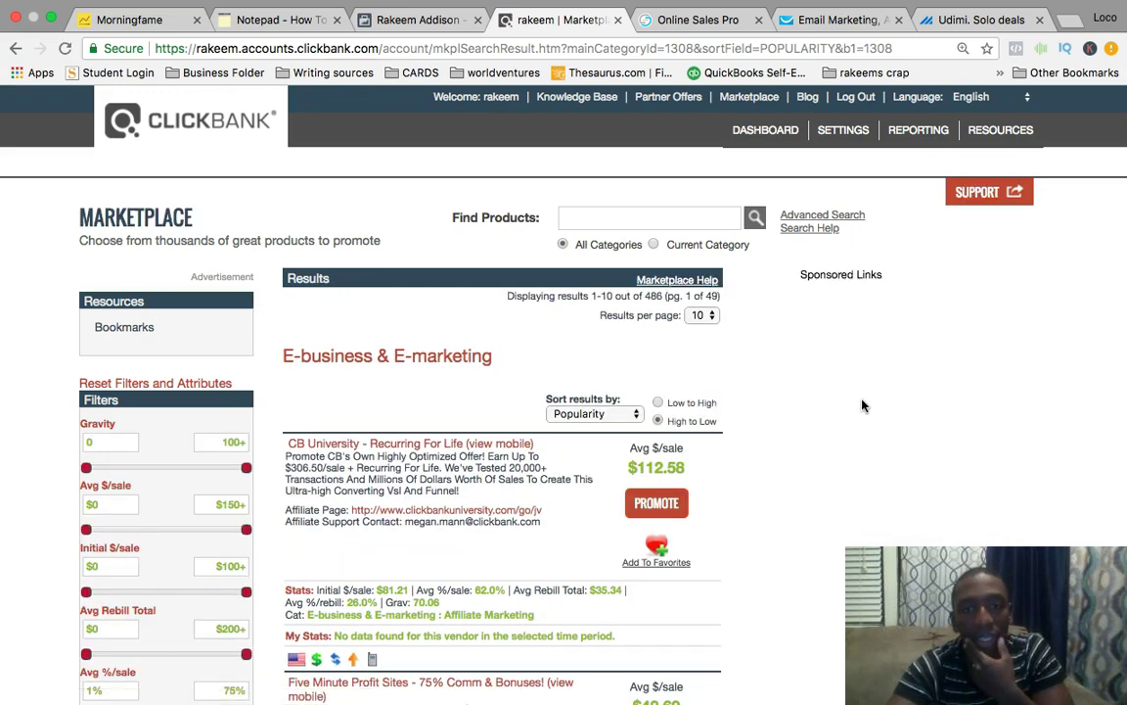
pyautogui.scroll(-5, 862, 406)
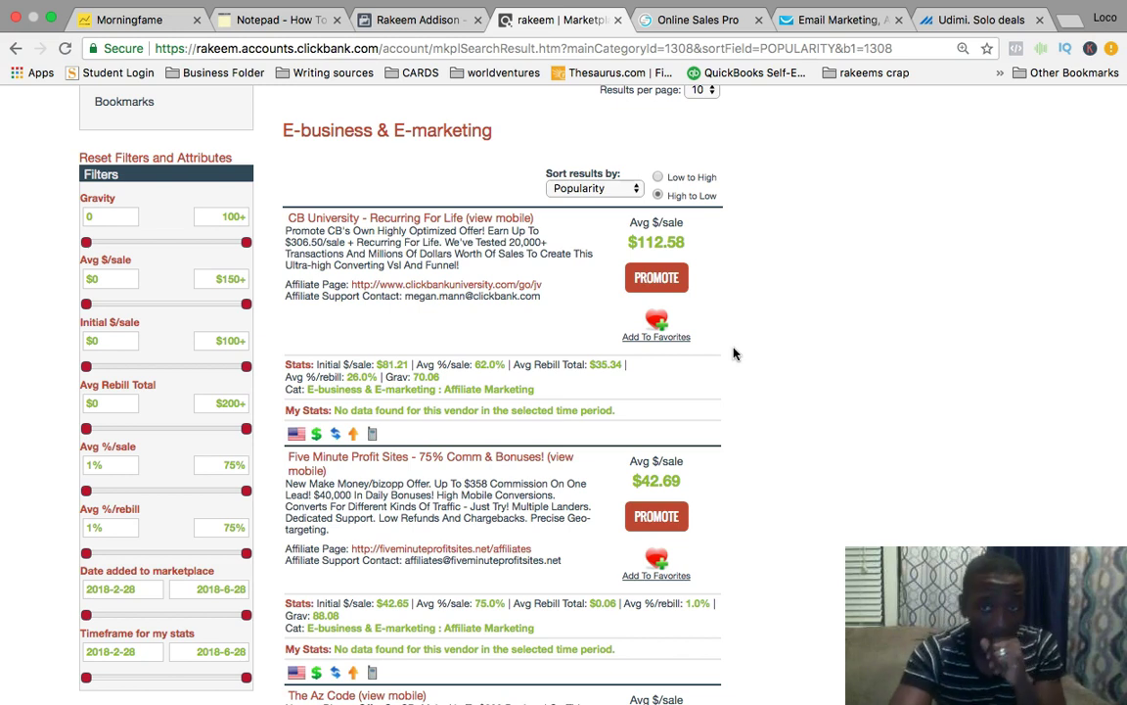
# Create a HopLink for the CBUNIV2 offer at 75% commission and select its URL.
pyautogui.click(669, 278)
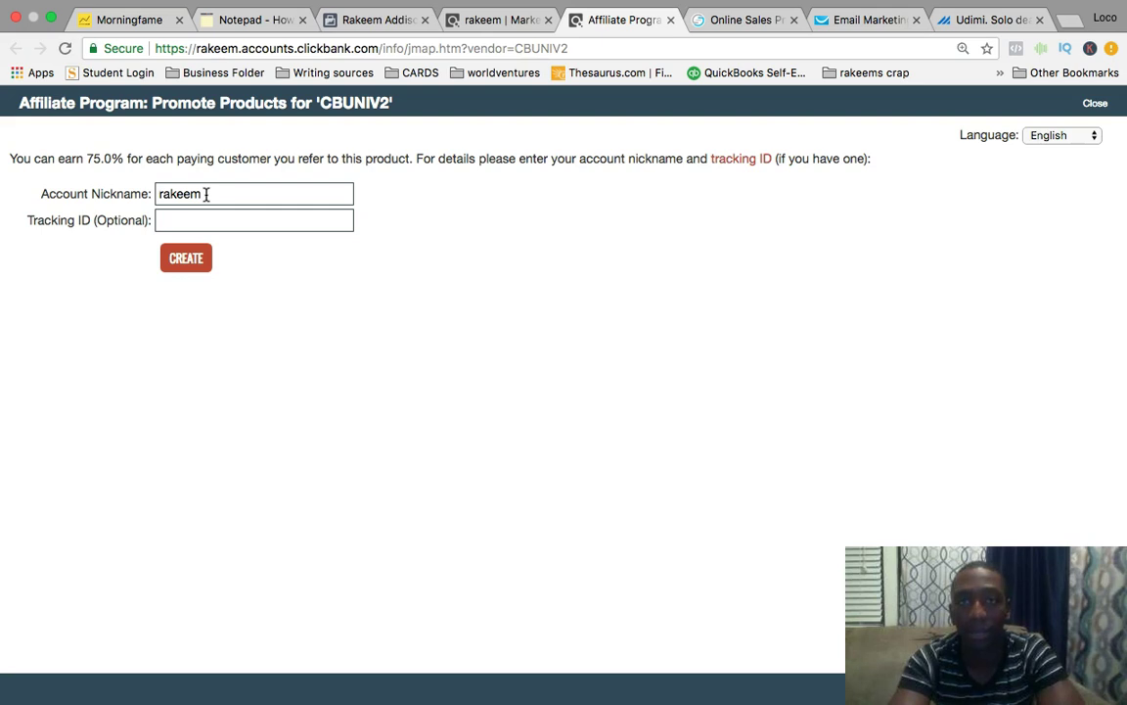
pyautogui.click(192, 262)
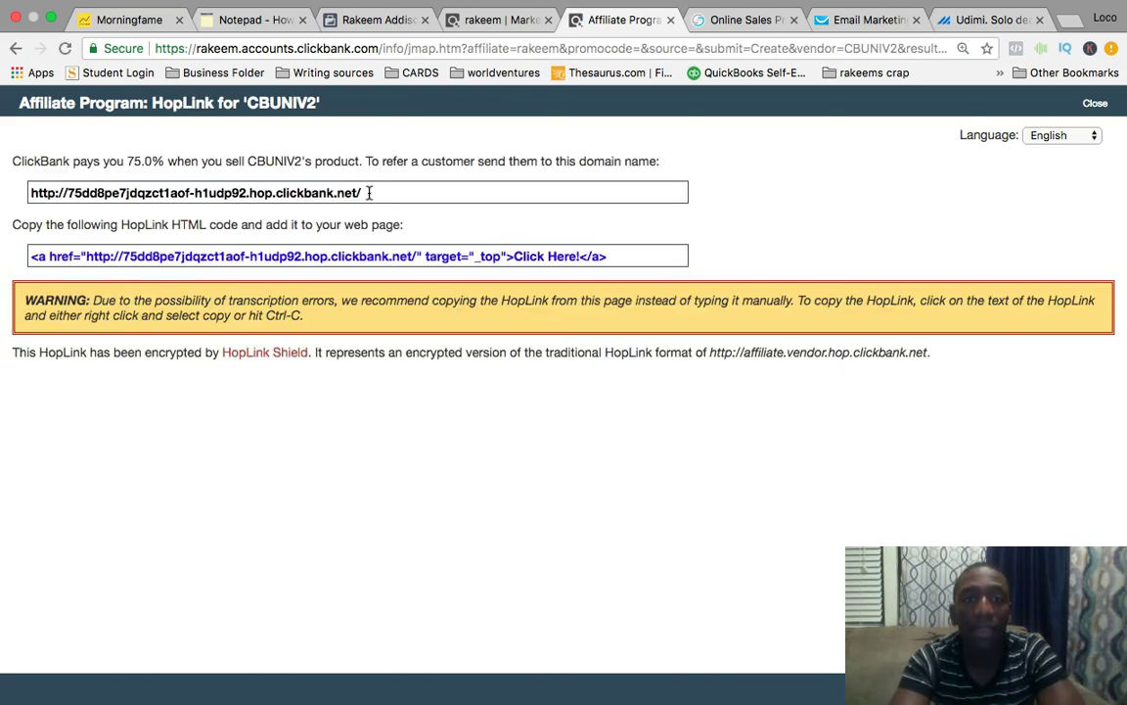
pyautogui.click(348, 193)
pyautogui.hotkey('ctrl', 'c')
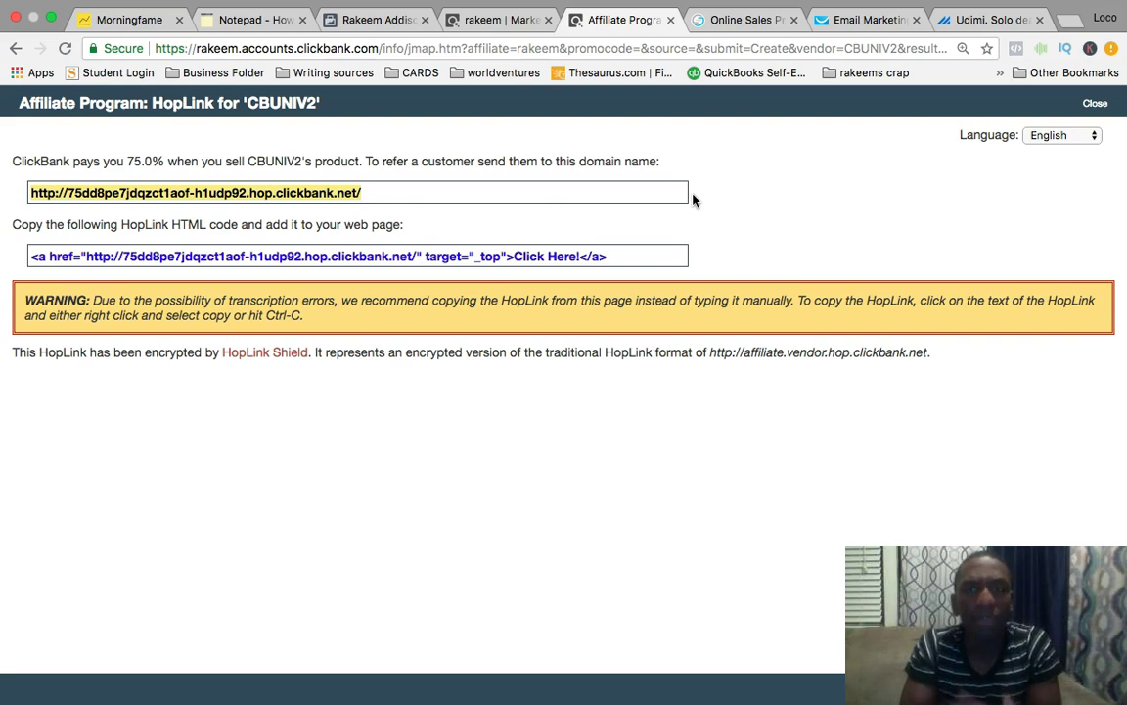
pyautogui.click(1071, 21)
# Load clickmagick.com to the account dashboard, briefly checking back on the HopLink tab.
pyautogui.write('click')
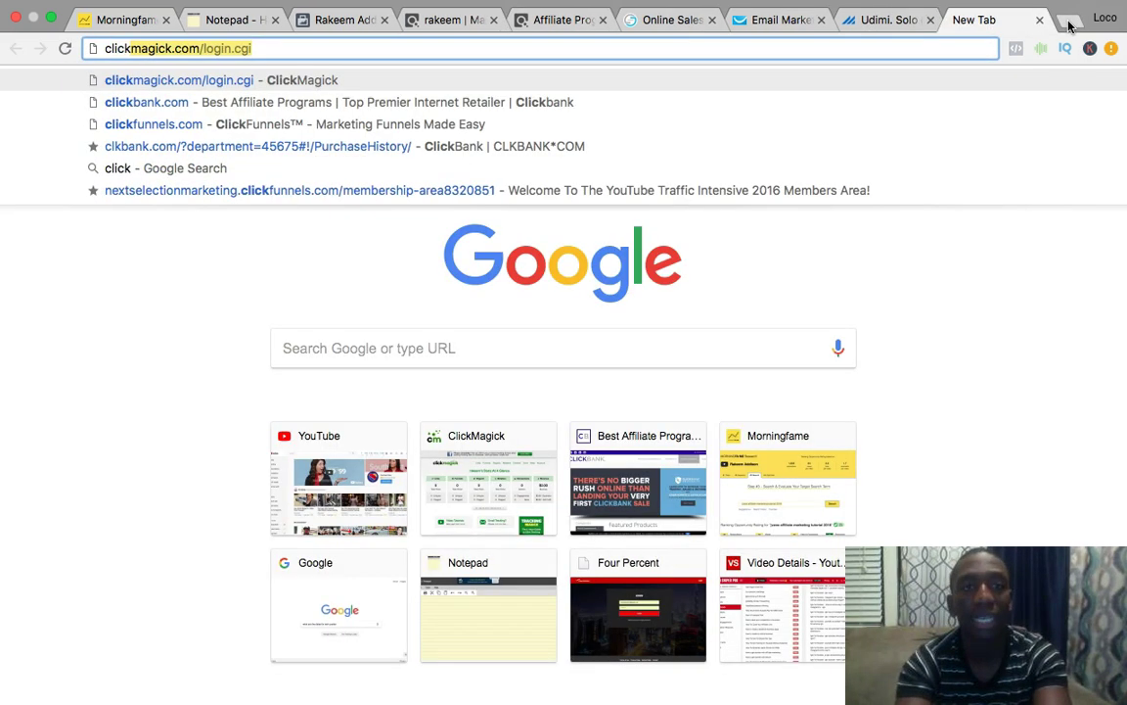
pyautogui.press('Return')
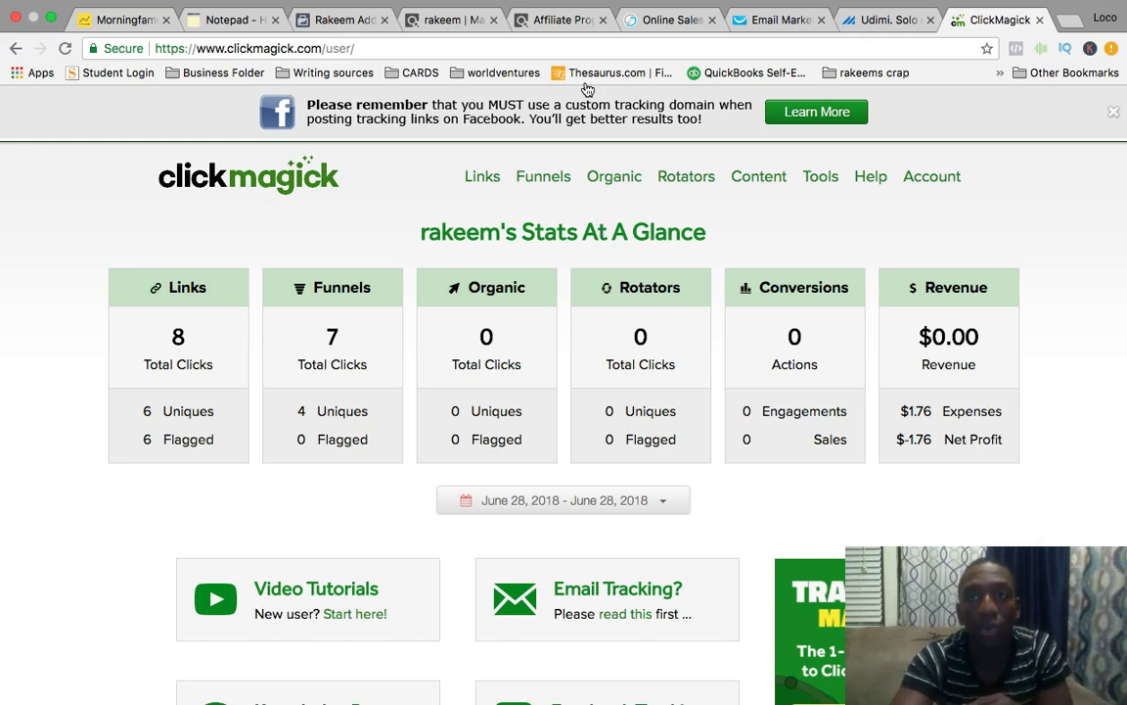
pyautogui.click(561, 21)
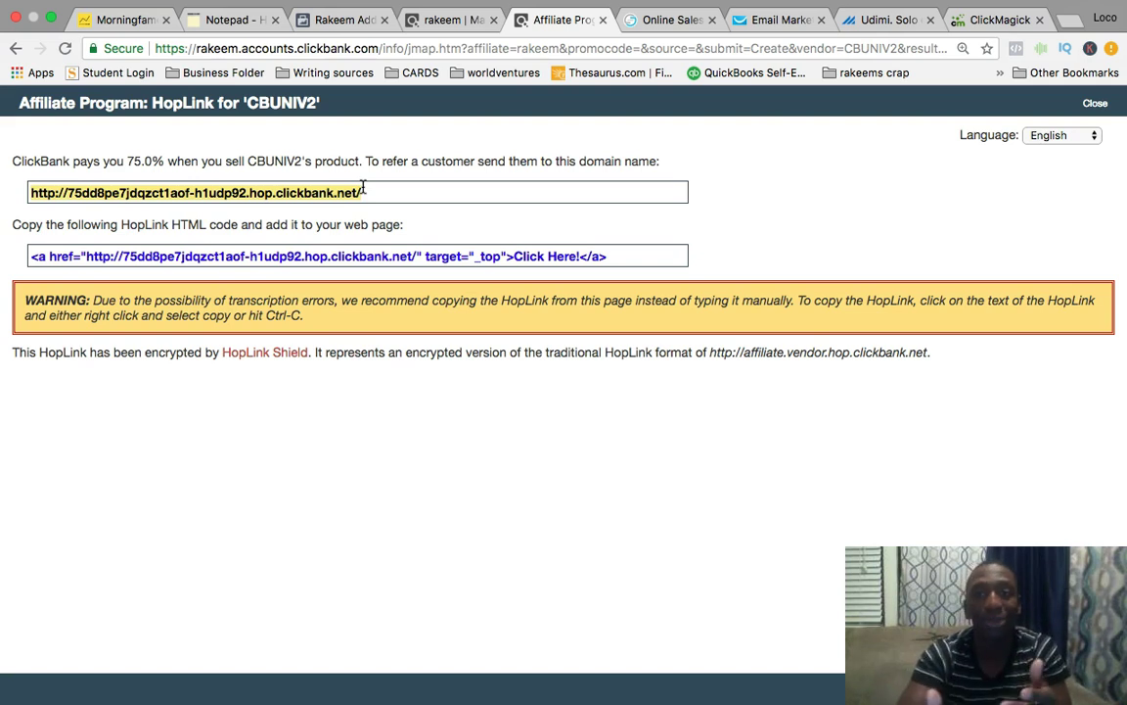
pyautogui.click(999, 19)
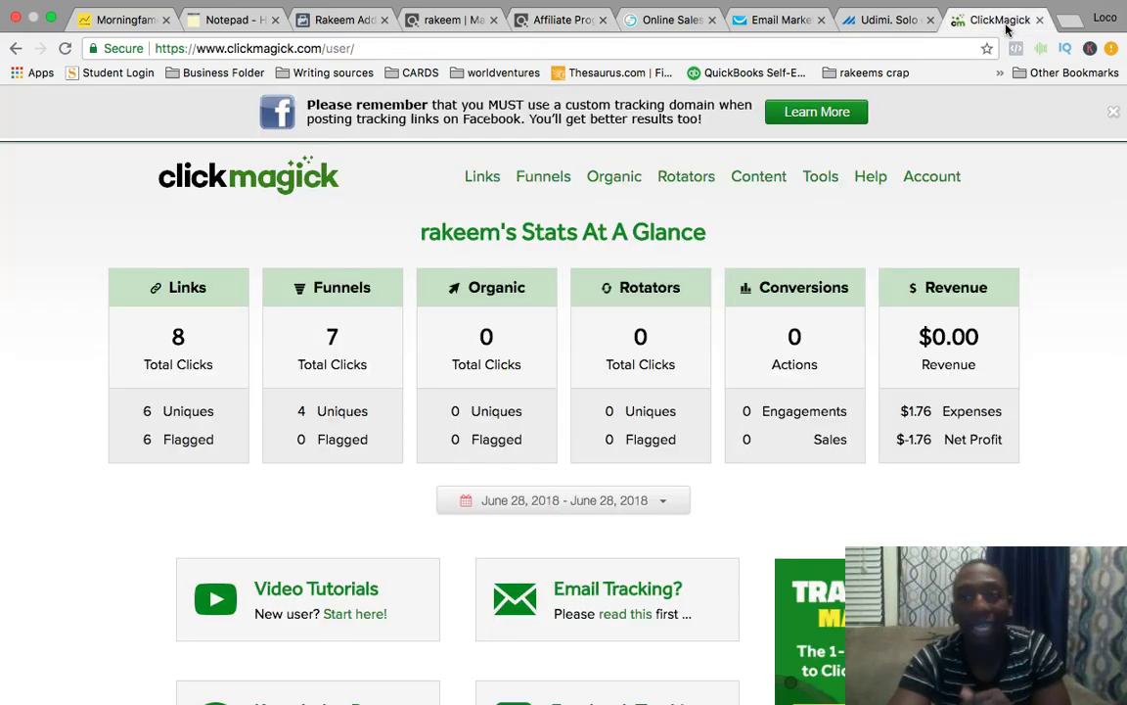
# Create a new tracking link with the pasted HopLink as its Primary URL.
pyautogui.click(479, 178)
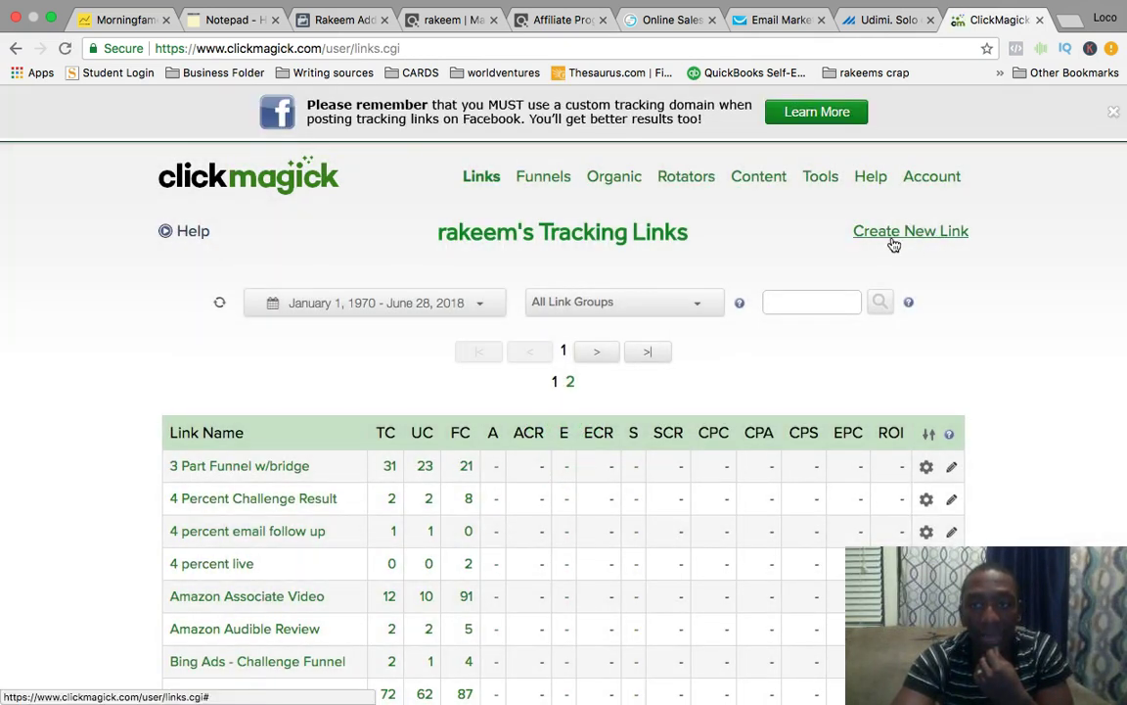
pyautogui.click(880, 238)
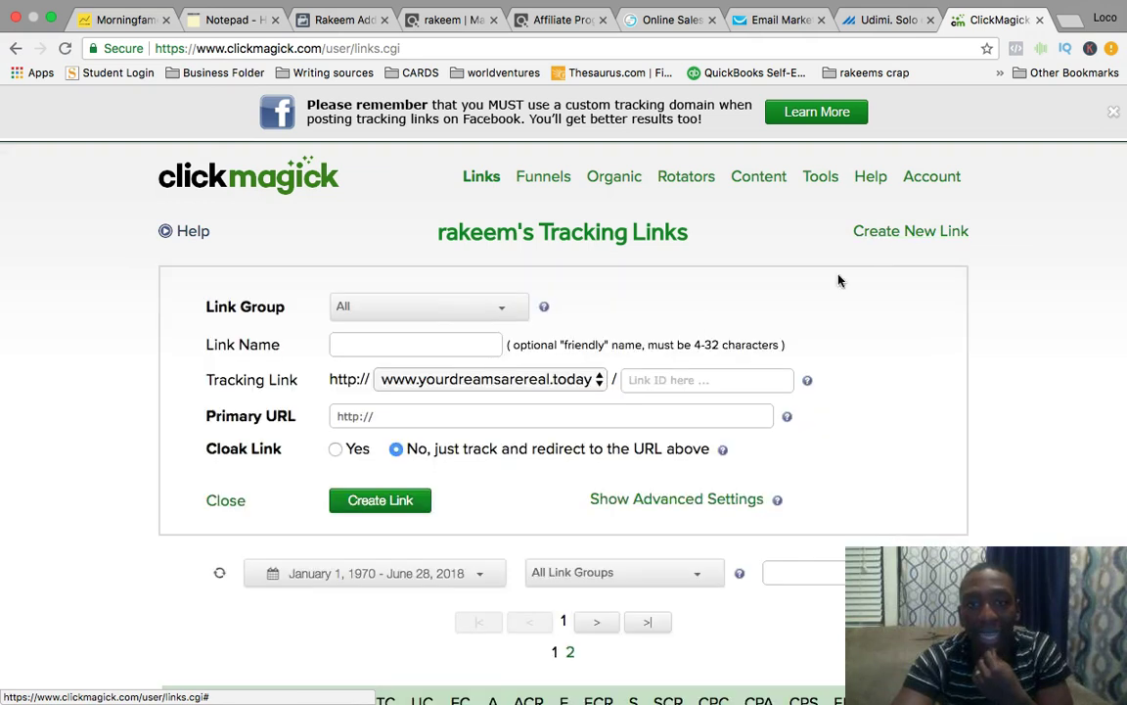
pyautogui.click(441, 416)
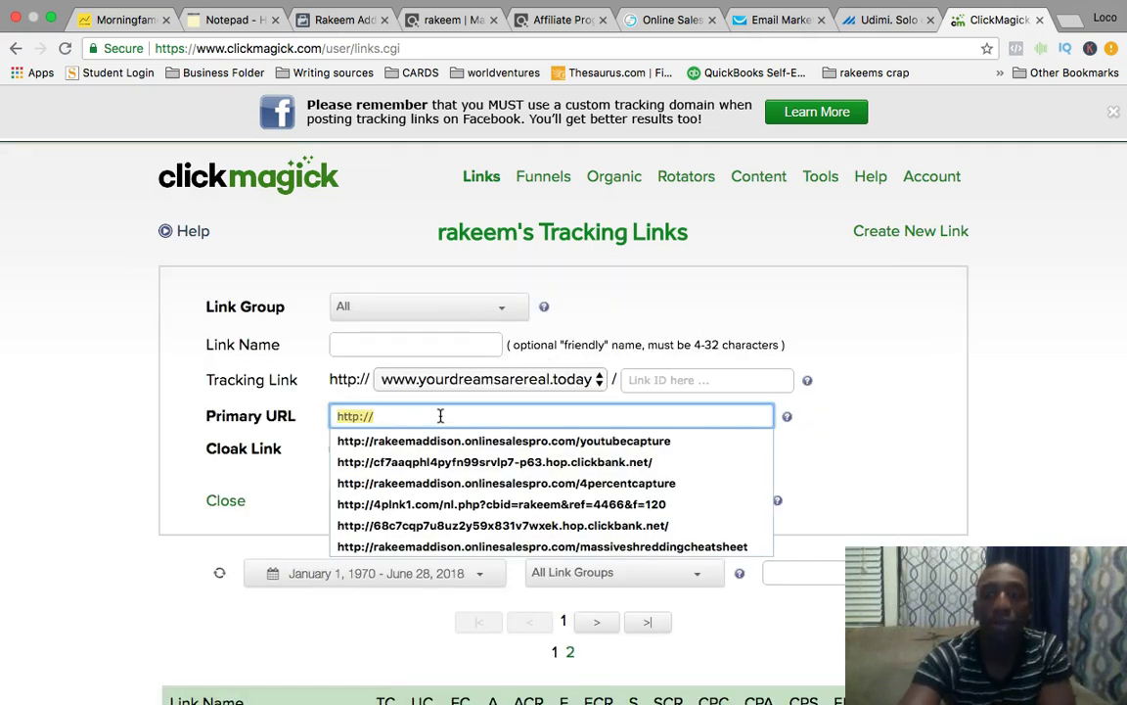
pyautogui.press('BackSpace')
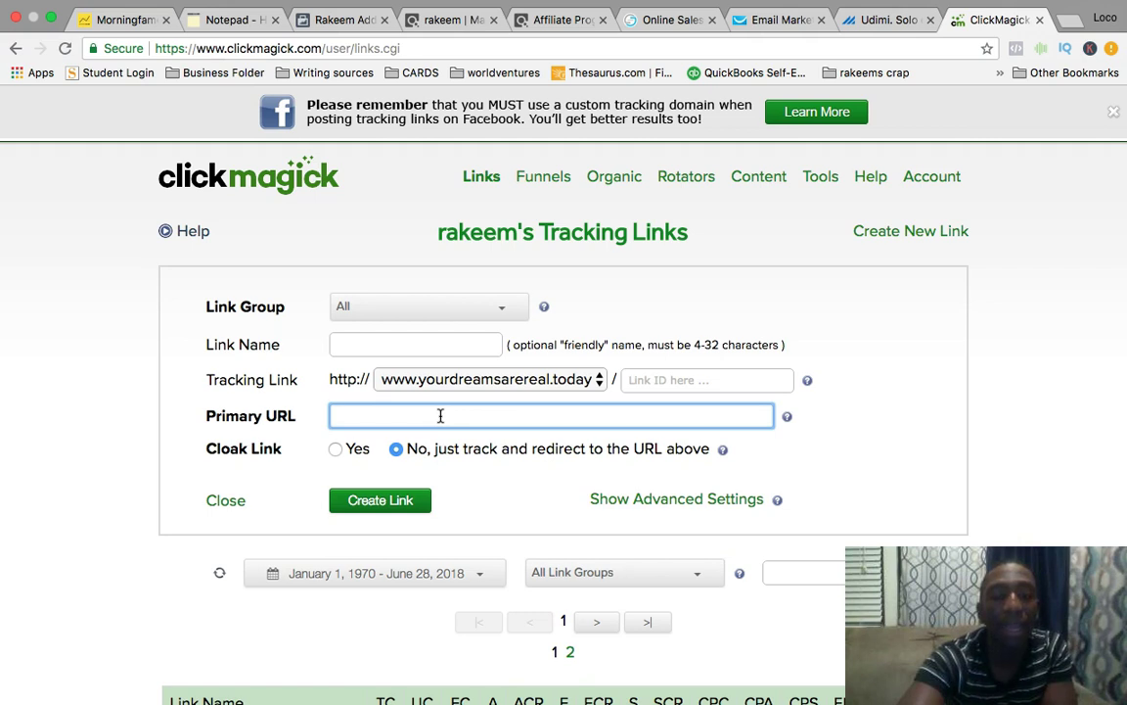
pyautogui.hotkey('ctrl', 'v')
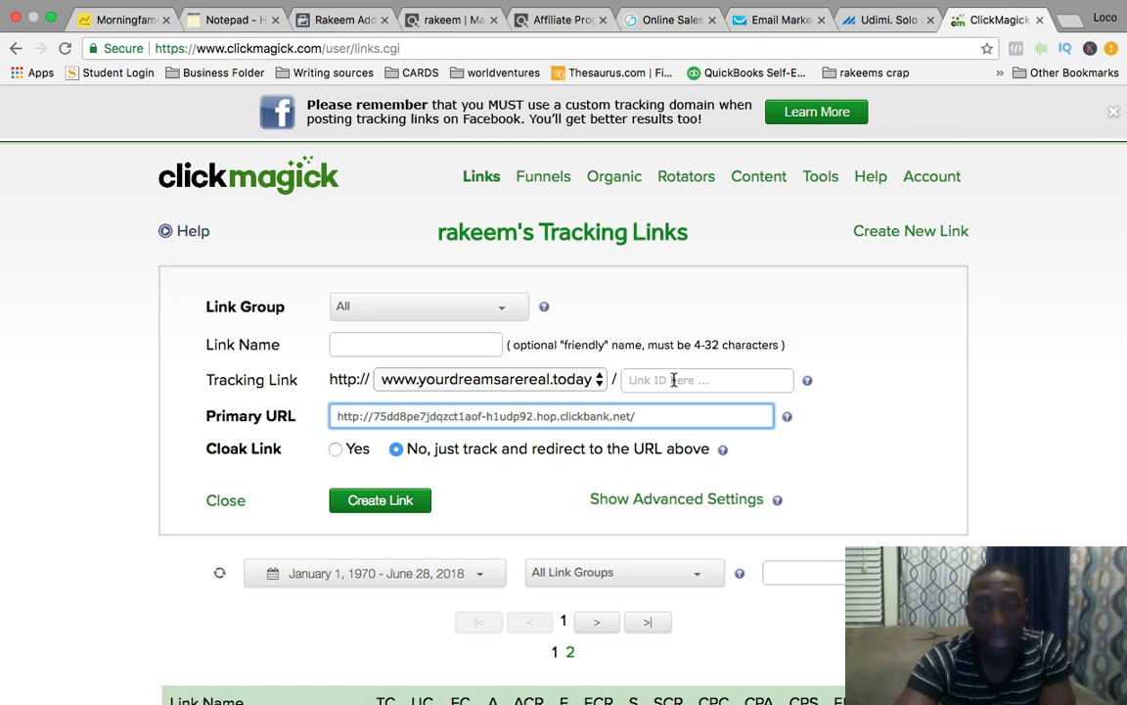
pyautogui.click(673, 379)
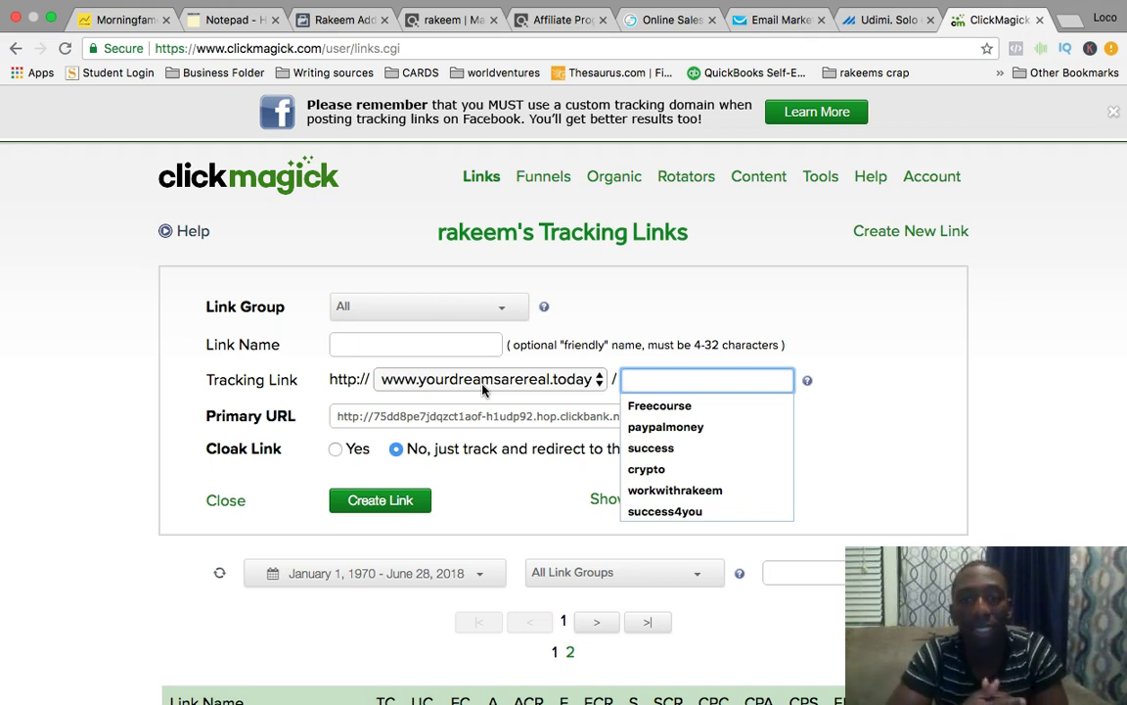
# Compare the tracking-link form against the ClickBank HopLink and marketplace tabs.
pyautogui.click(560, 20)
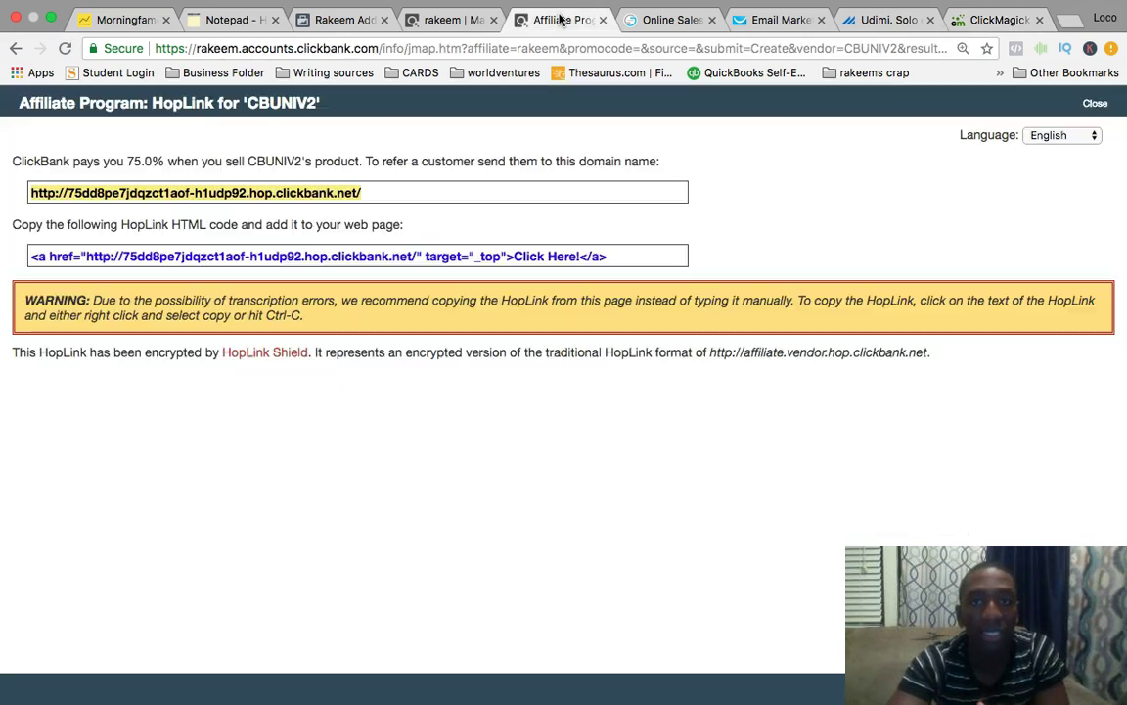
pyautogui.click(446, 21)
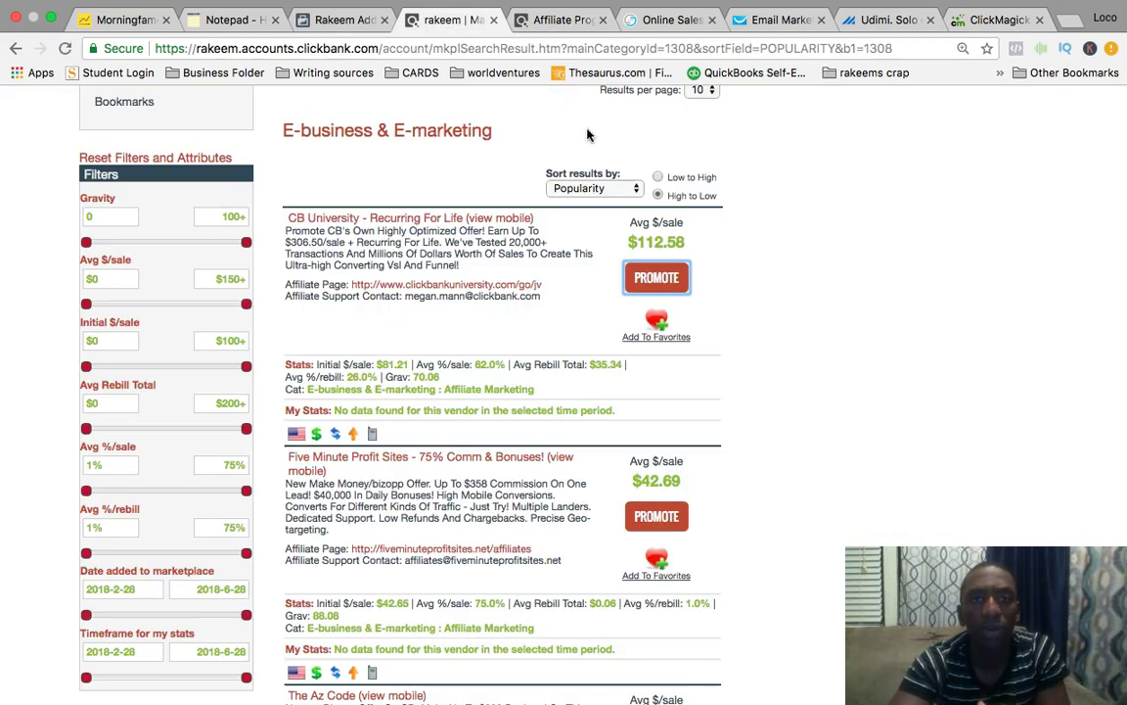
pyautogui.click(998, 22)
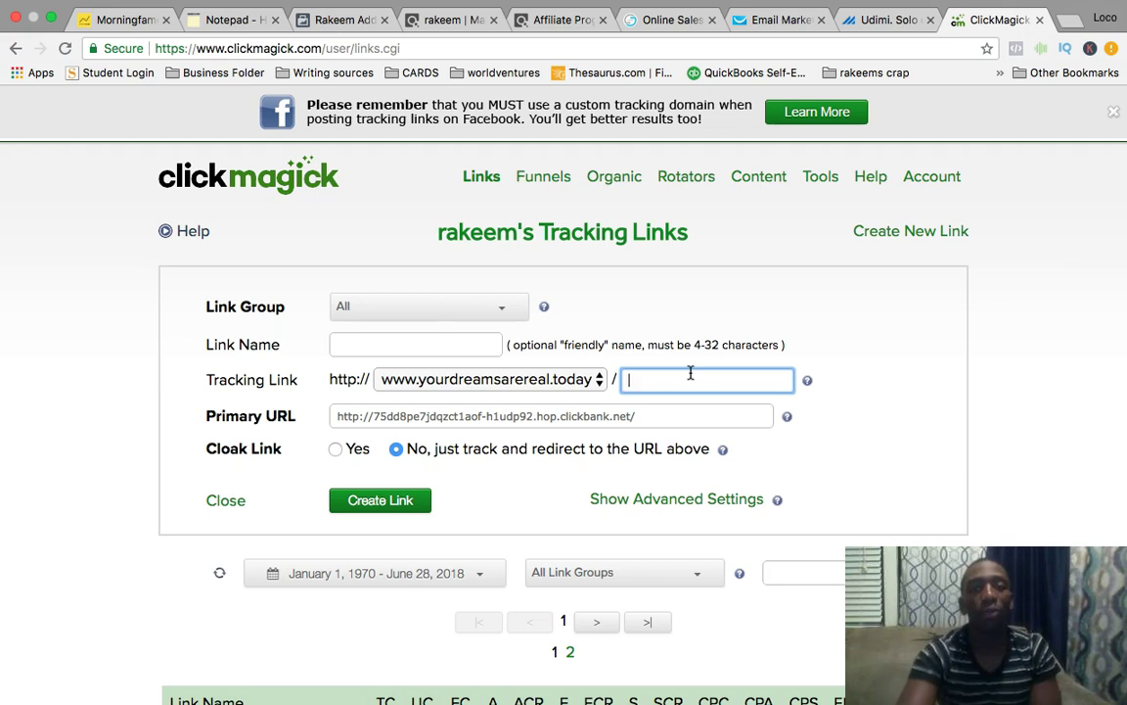
pyautogui.click(558, 20)
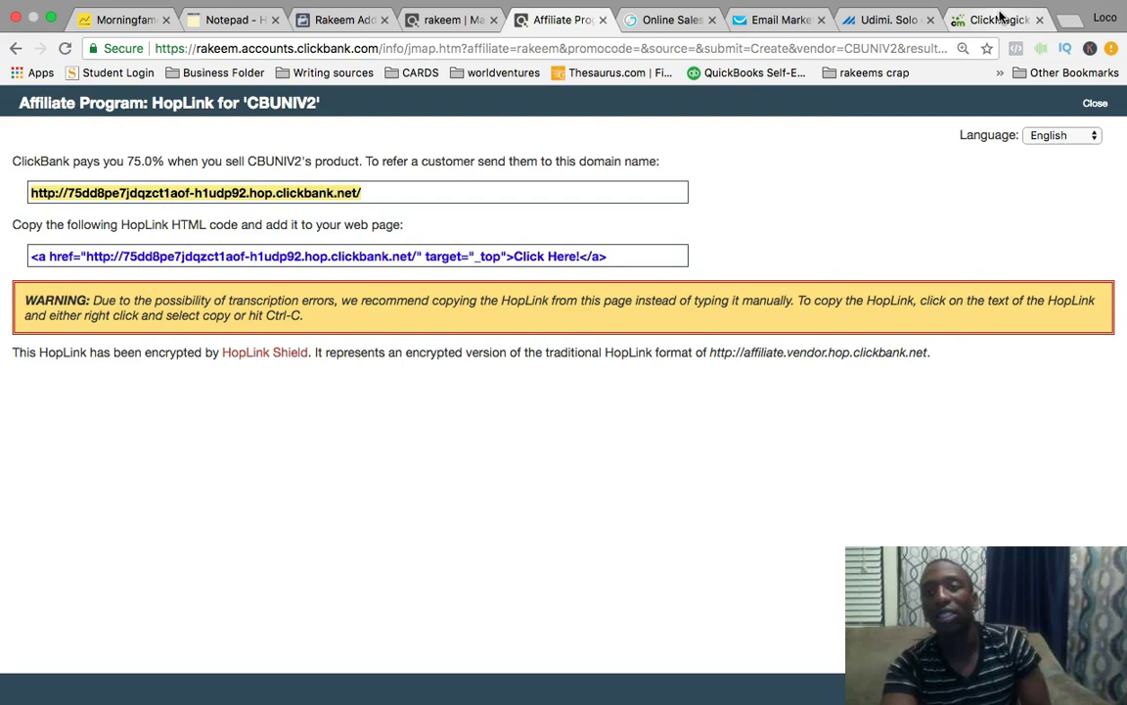
pyautogui.click(1000, 15)
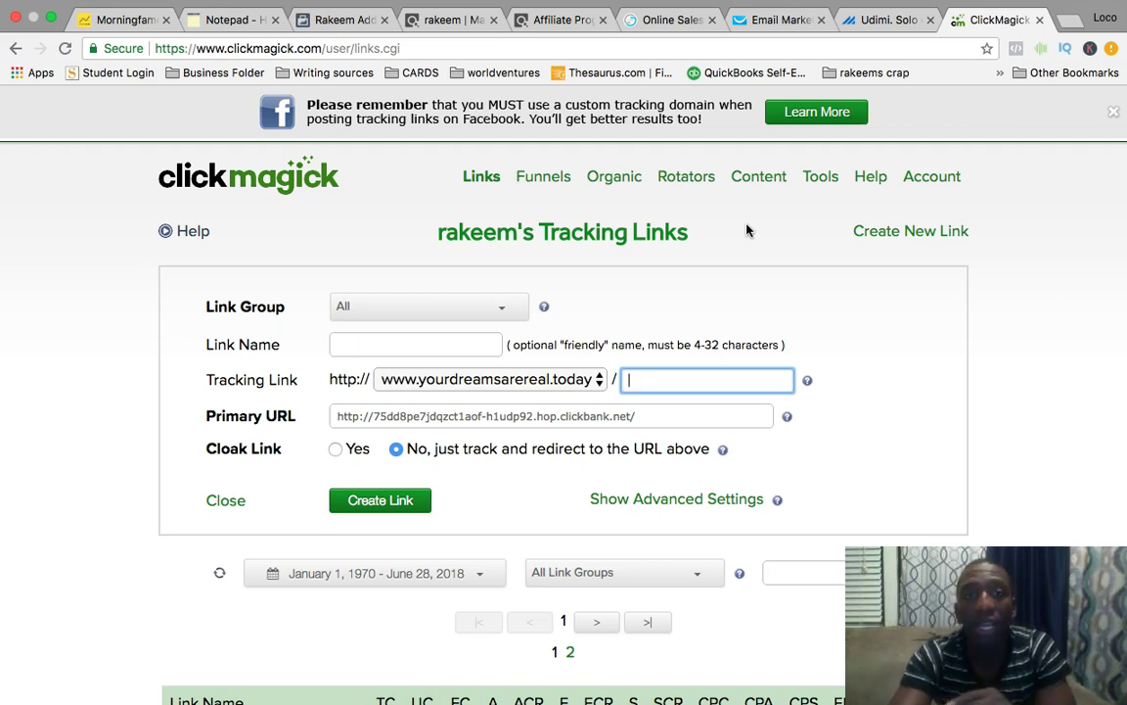
# Close the ClickMagick and HopLink tabs, returning to the ClickBank marketplace results.
pyautogui.click(1040, 20)
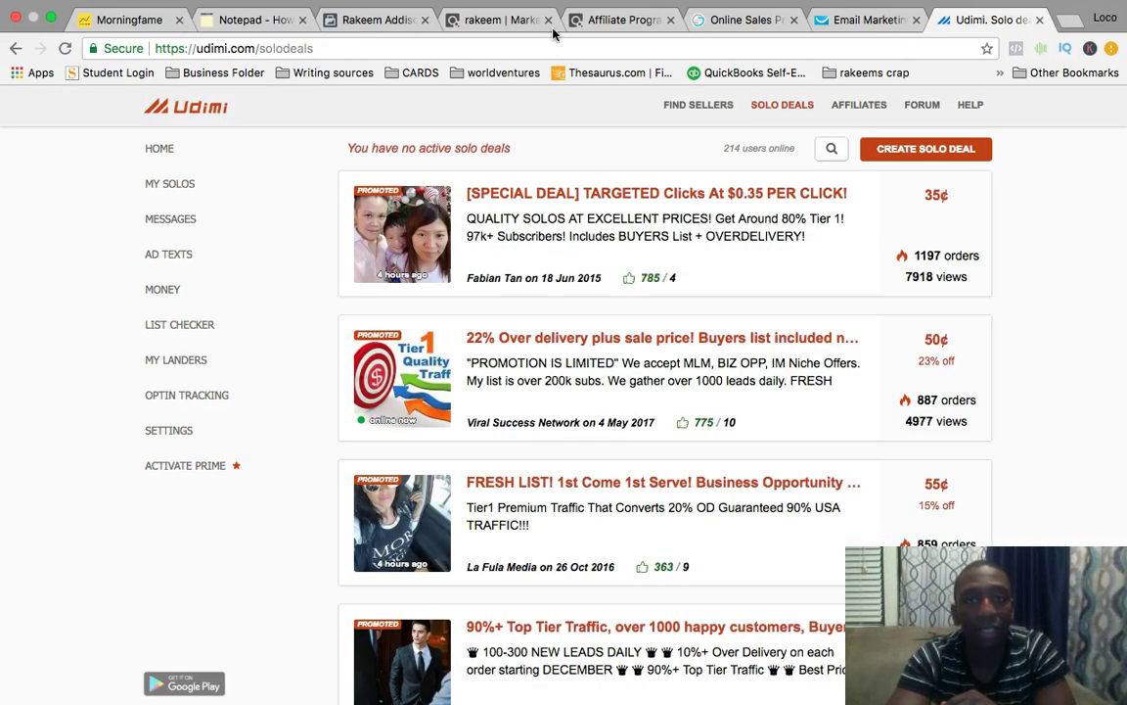
pyautogui.click(631, 23)
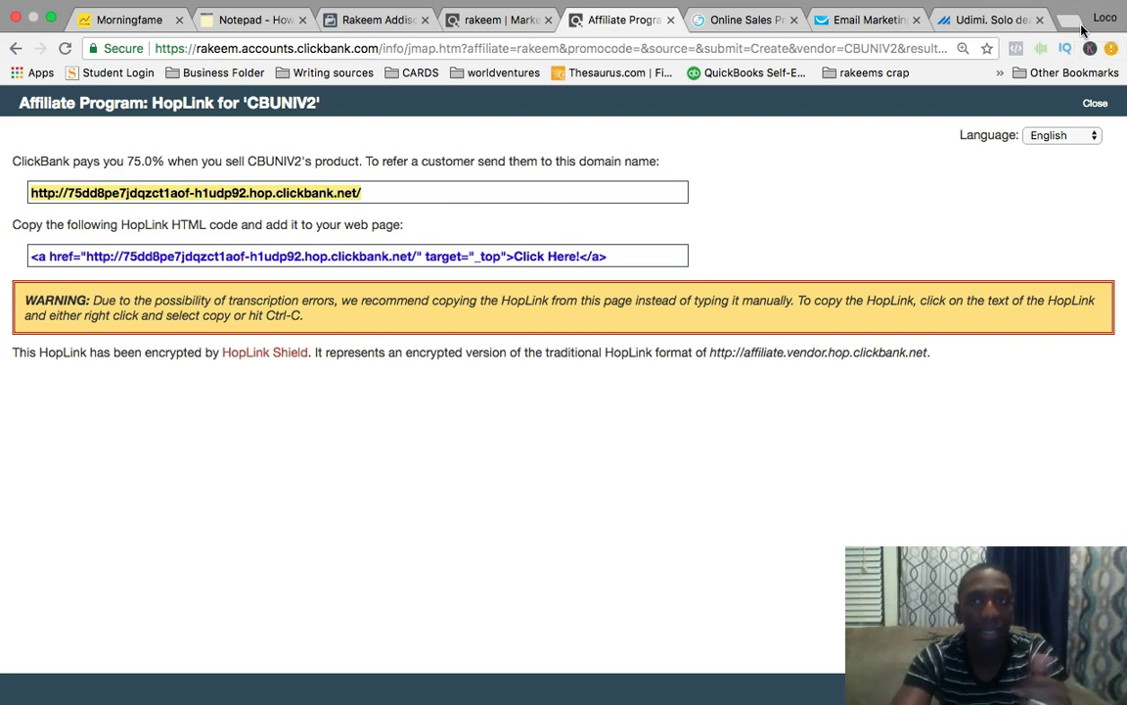
pyautogui.click(671, 19)
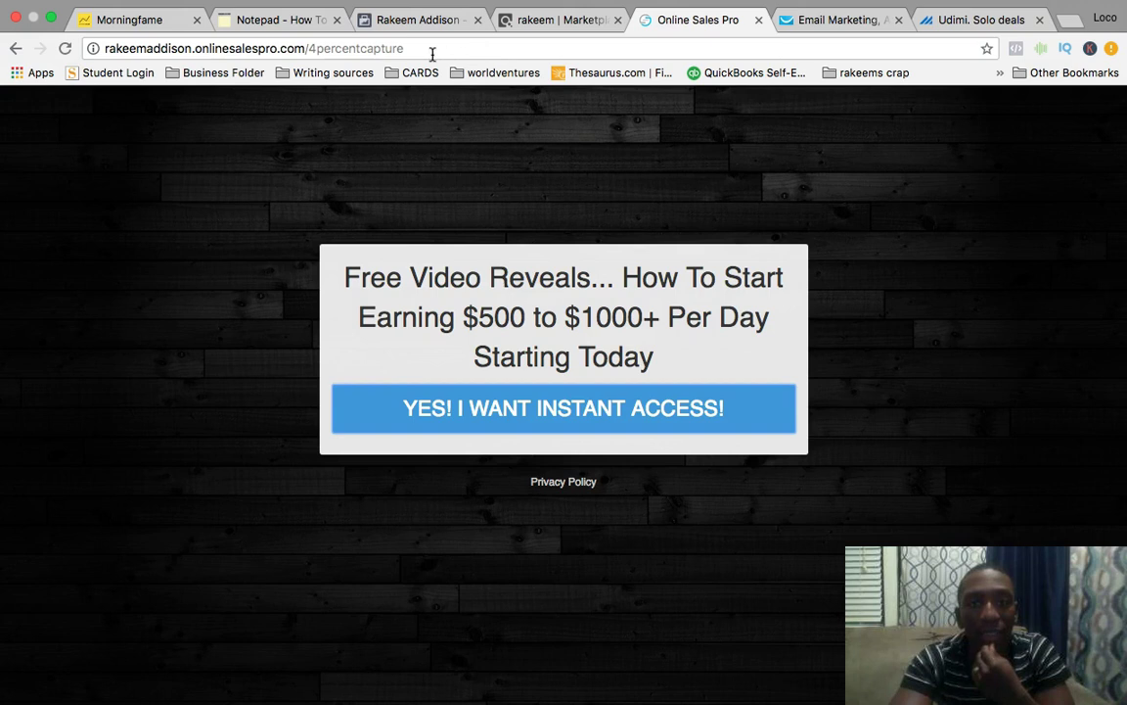
pyautogui.click(580, 25)
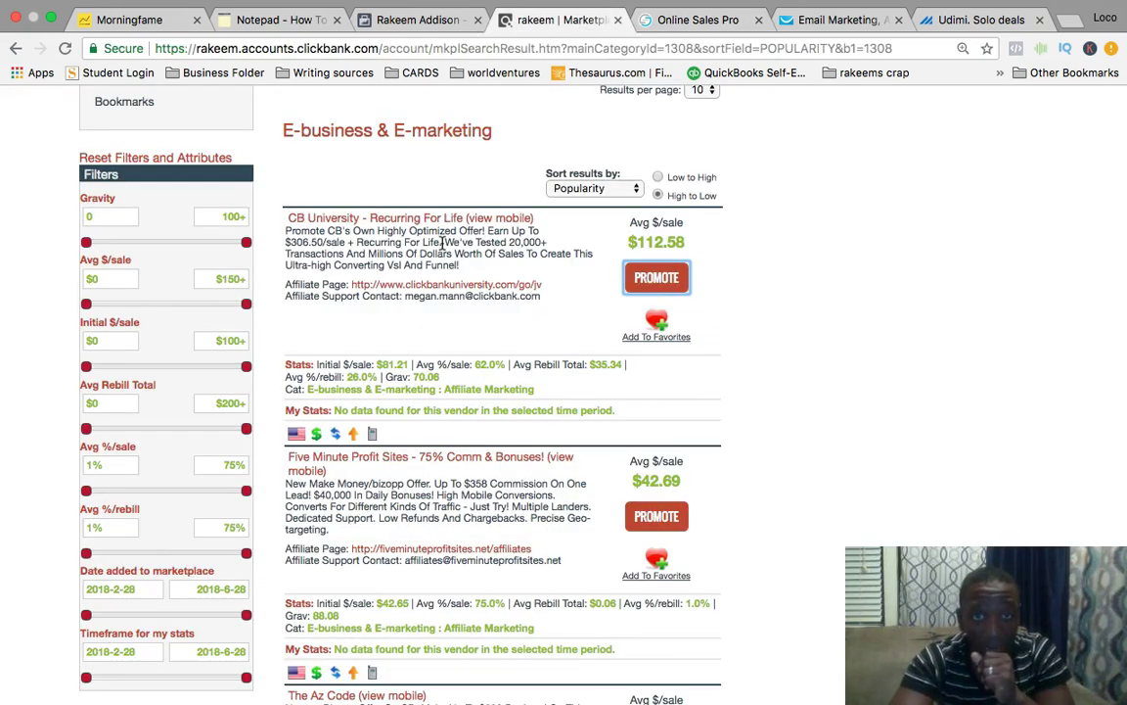
# Open the copied HopLink in a new tab to test its redirect.
pyautogui.click(1073, 23)
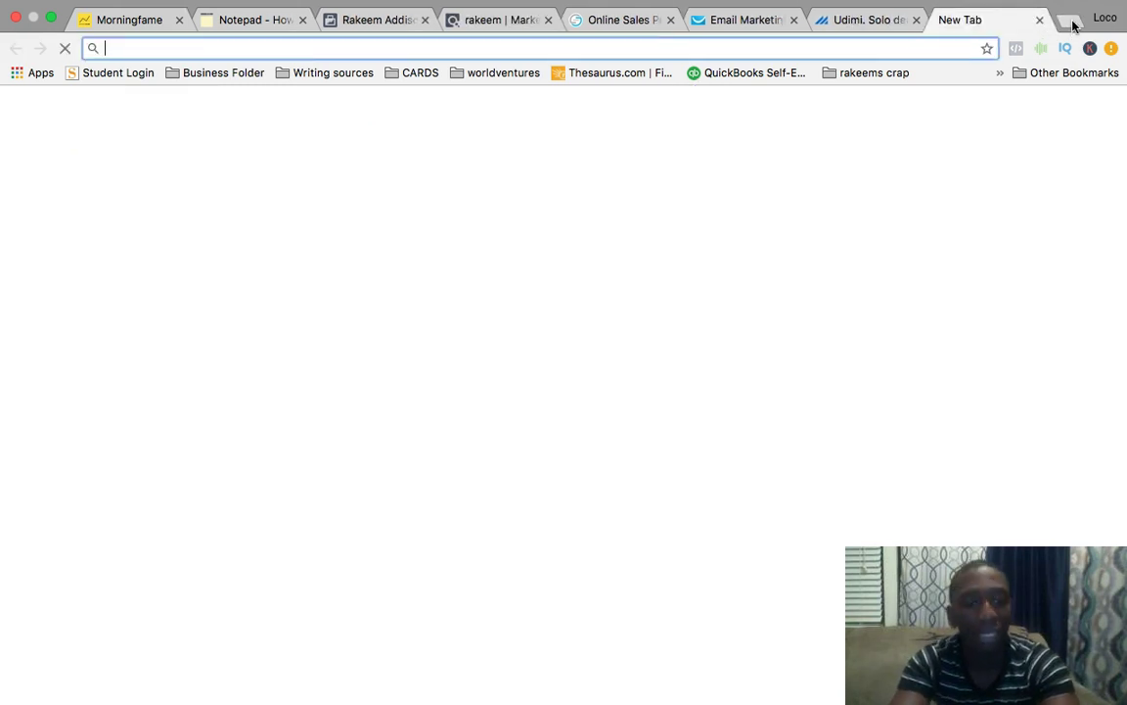
pyautogui.write('http://75dd8pe7jdqzct1eof-h1udp92.hop.clickbank.net/')
pyautogui.press('Return')
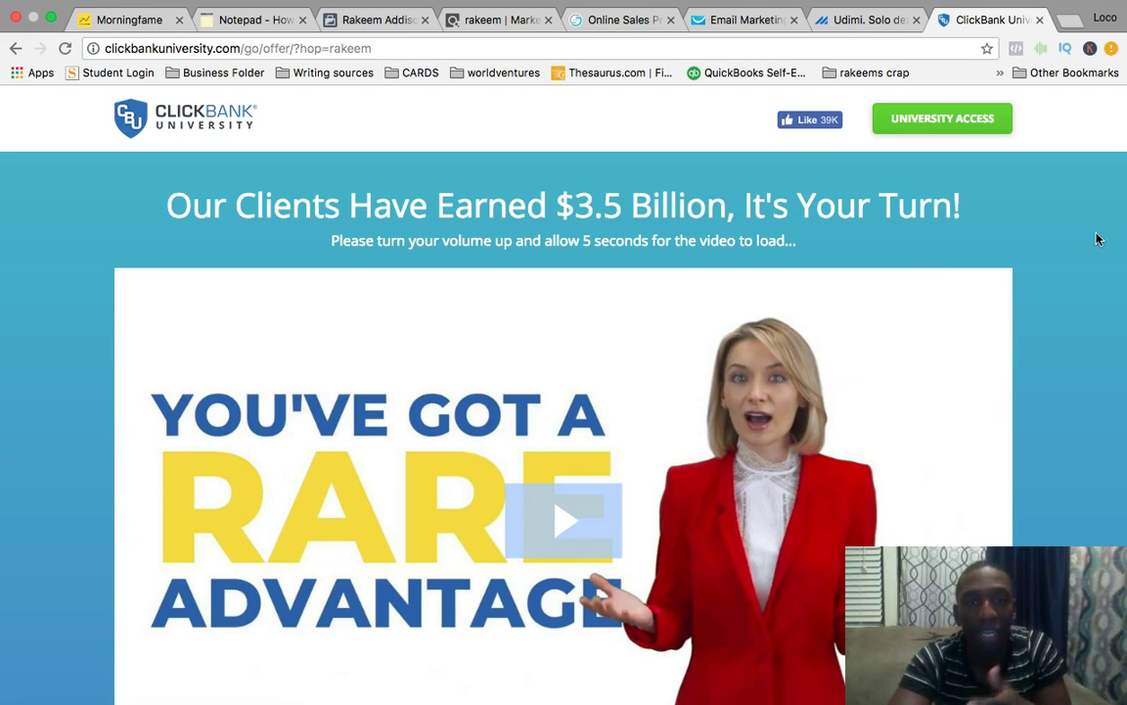
# Scroll through the CB University sales page's headline and video.
pyautogui.scroll(-2, 966, 222)
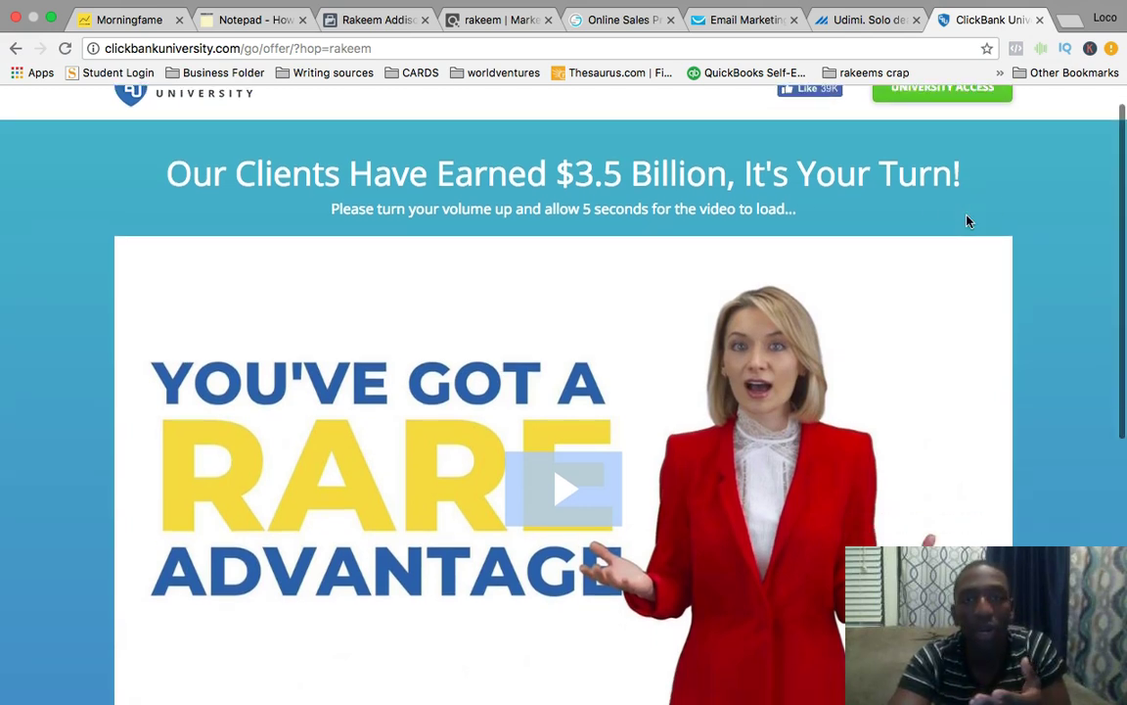
pyautogui.scroll(-4, 967, 221)
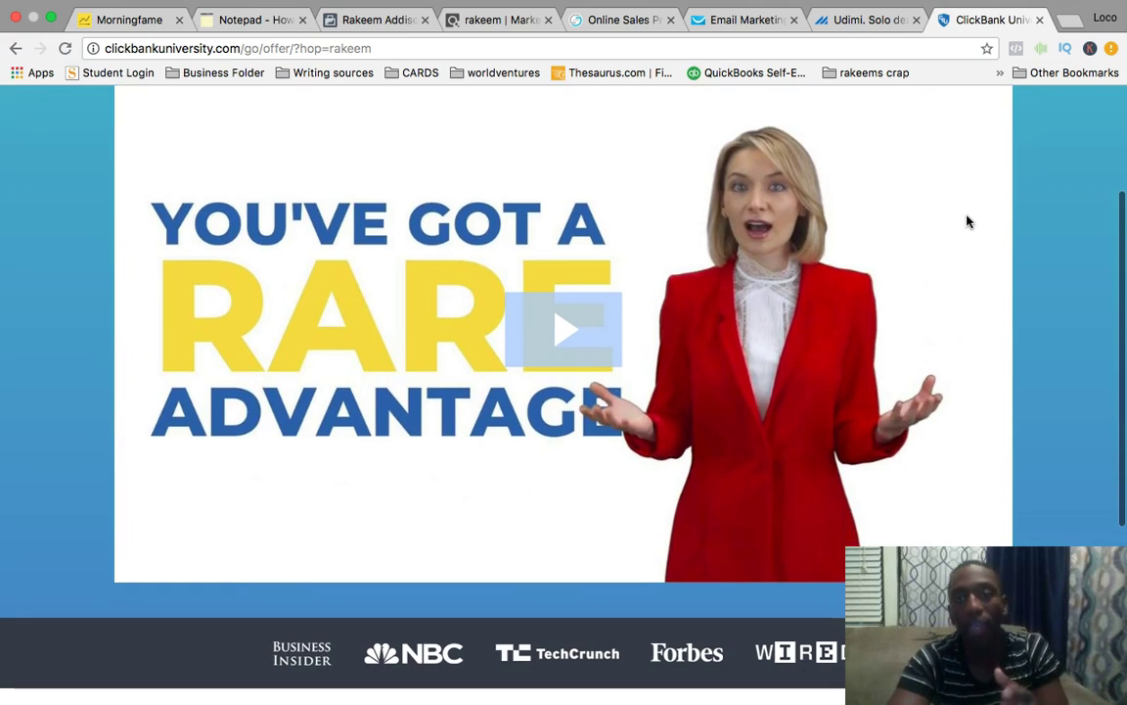
pyautogui.scroll(-2, 967, 221)
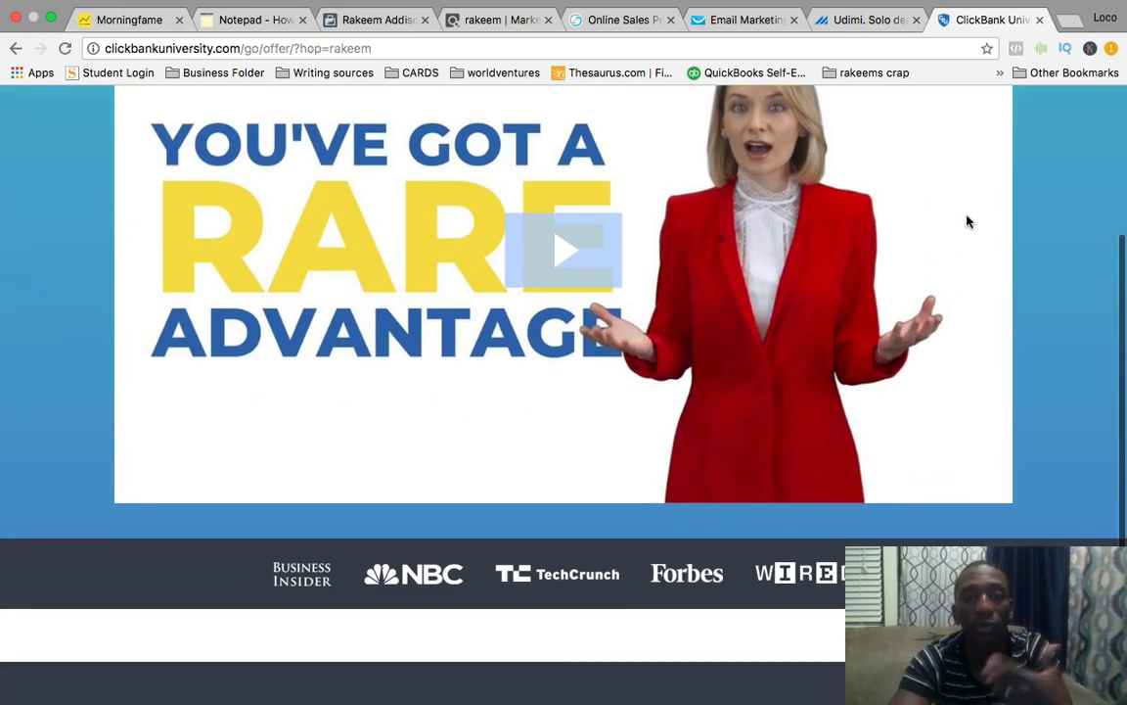
pyautogui.scroll(5, 966, 221)
pyautogui.scroll(2, 967, 221)
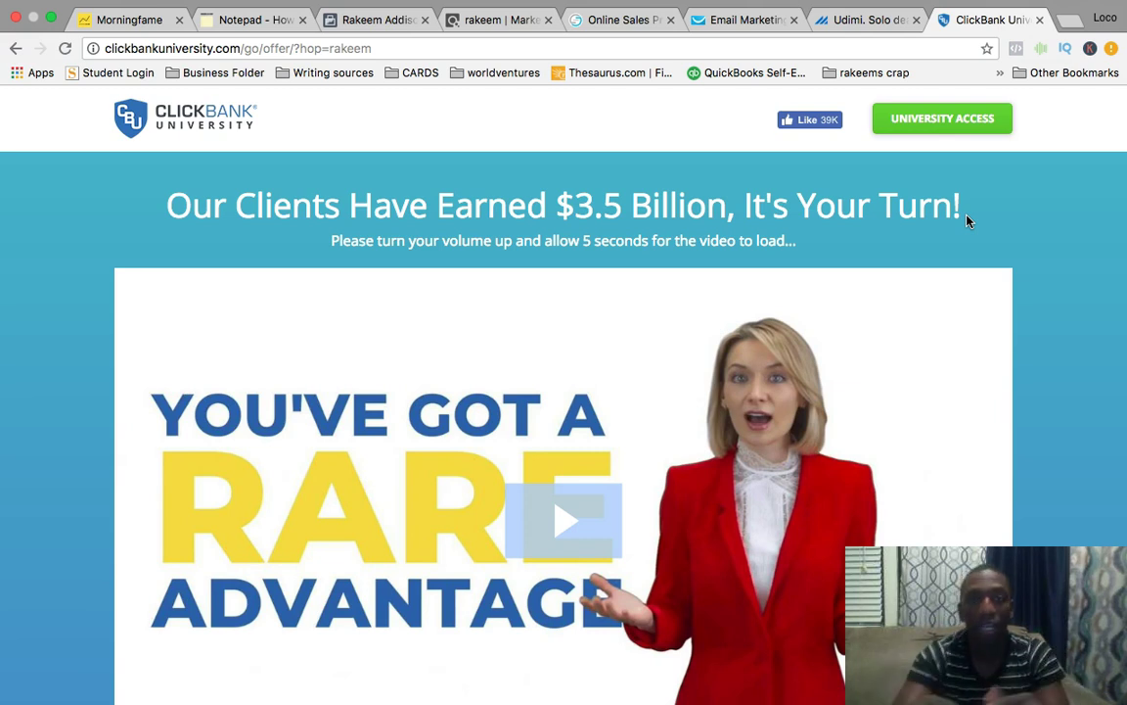
# Close the ClickBank University page and open the Five Minute Profit Sites affiliate page.
pyautogui.hotkey('ctrl', 'w')
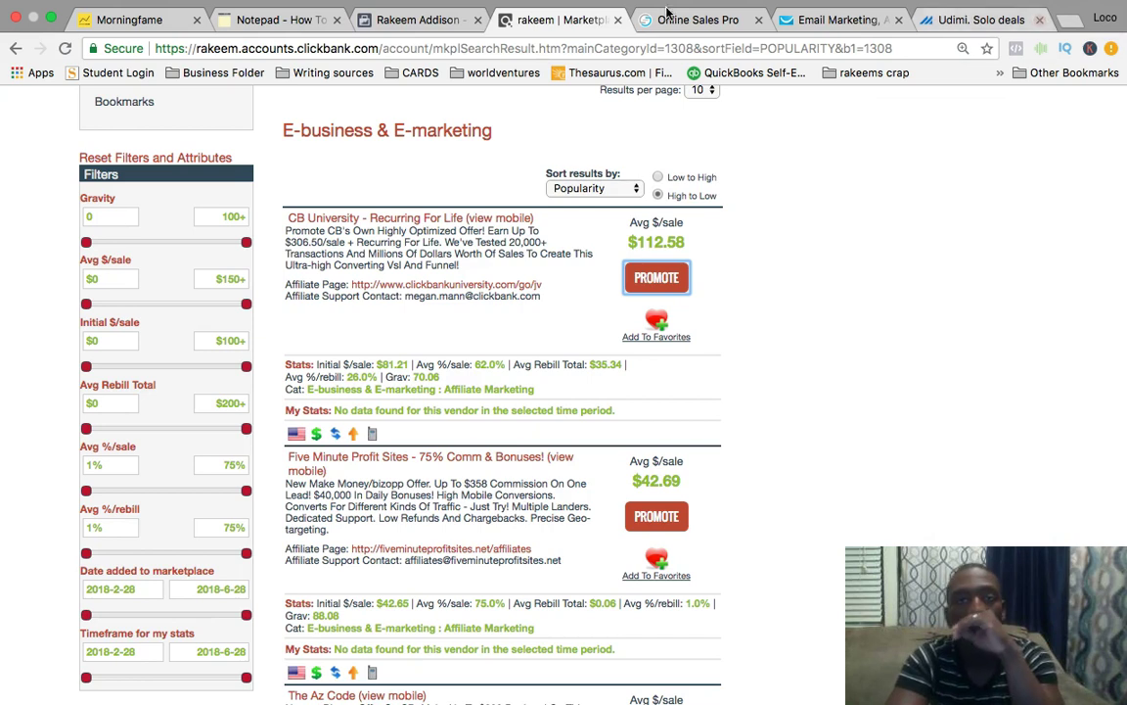
pyautogui.scroll(-5, 443, 312)
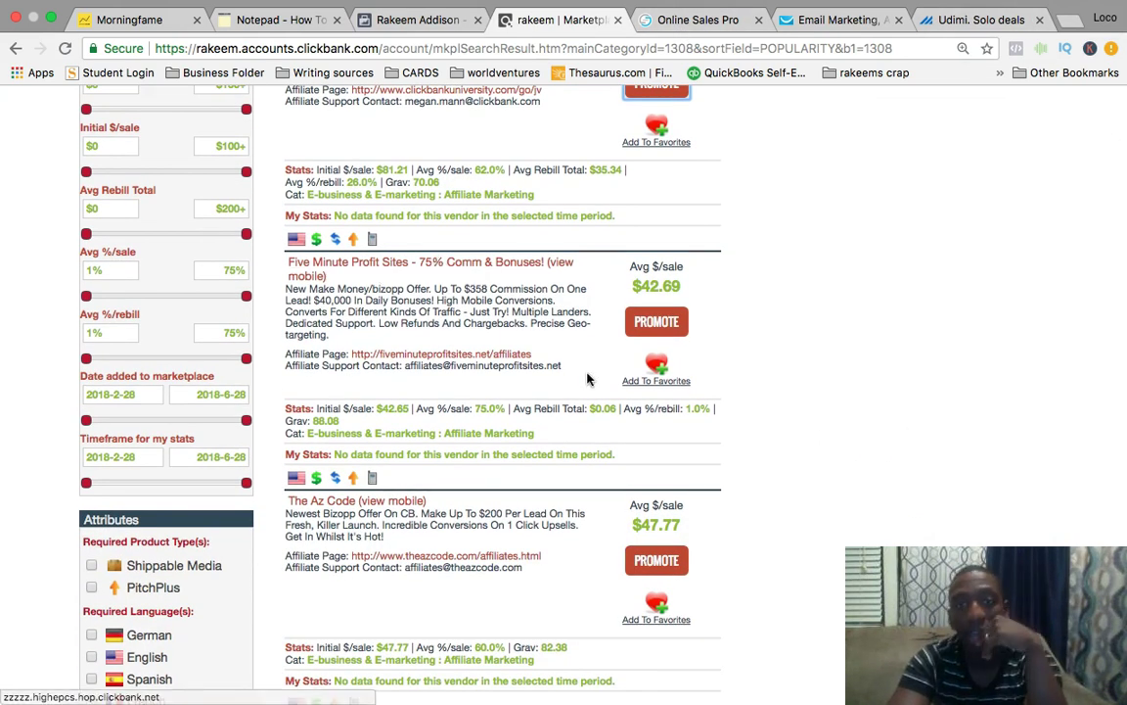
pyautogui.click(489, 358)
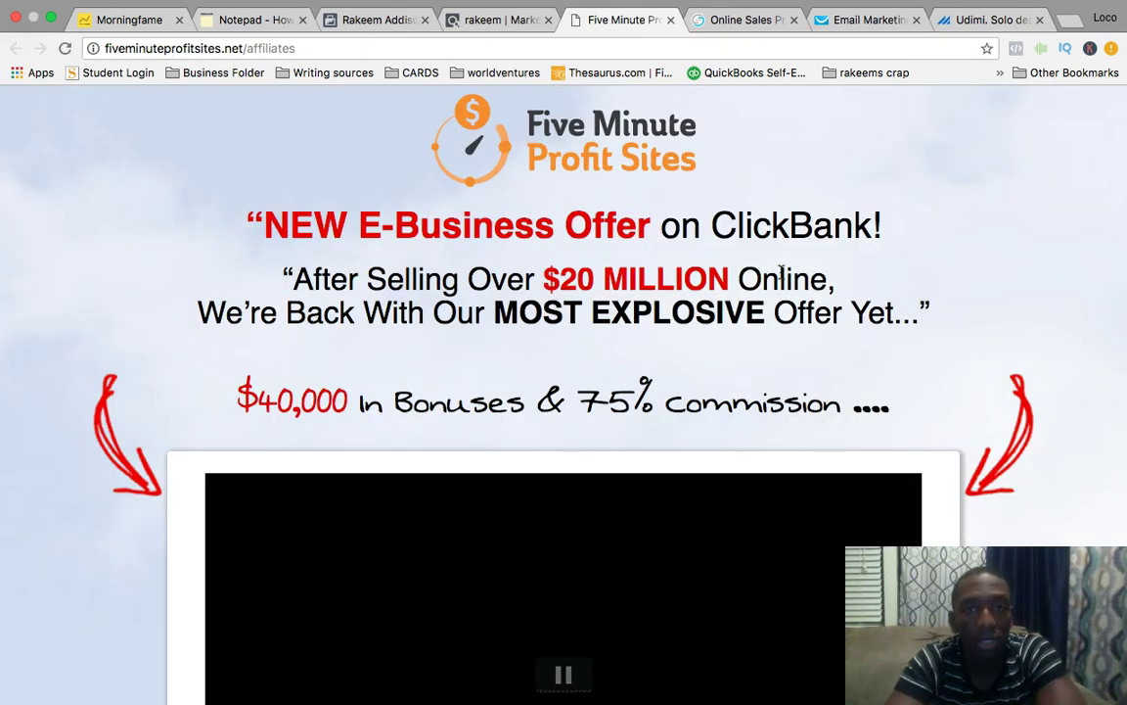
pyautogui.scroll(-1, 780, 278)
pyautogui.scroll(-5, 780, 274)
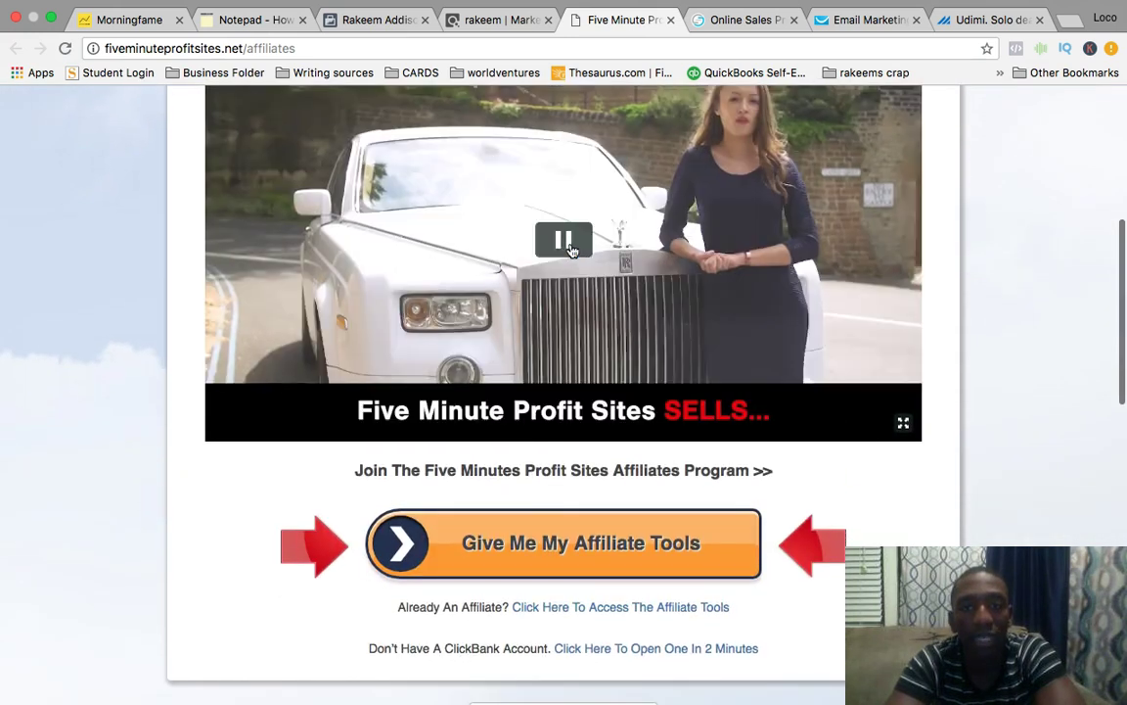
# Play the affiliate page's promo video, skim the page, then close it.
pyautogui.click(569, 248)
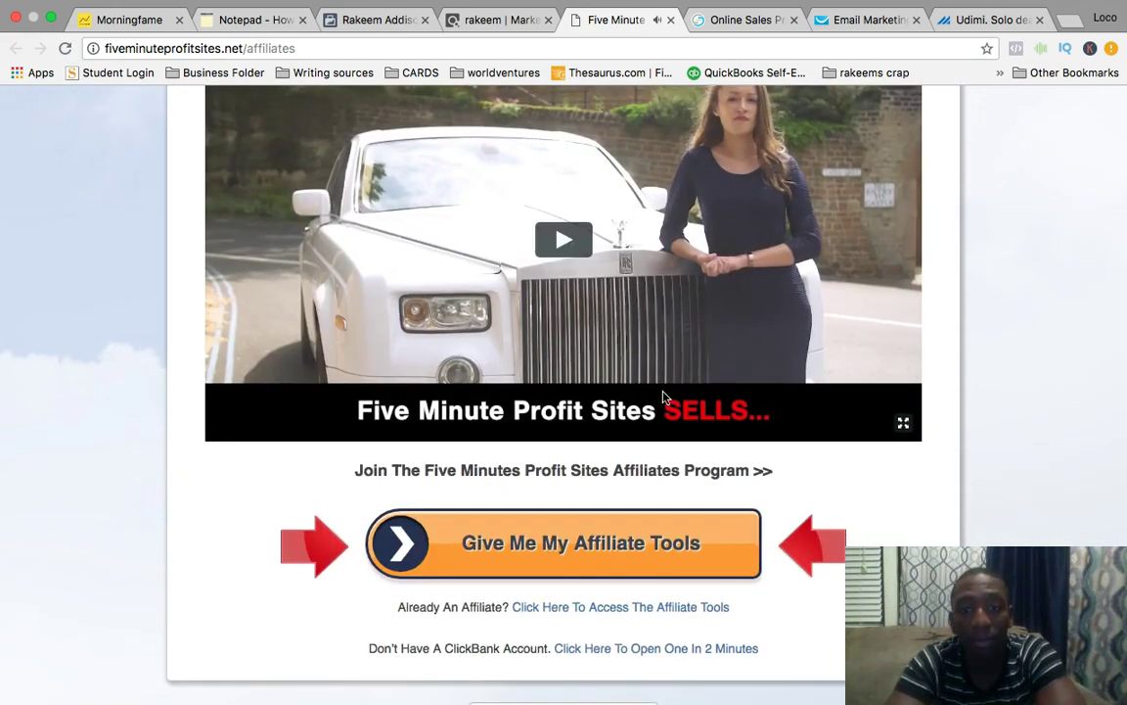
pyautogui.scroll(-1, 662, 399)
pyautogui.scroll(-1, 663, 399)
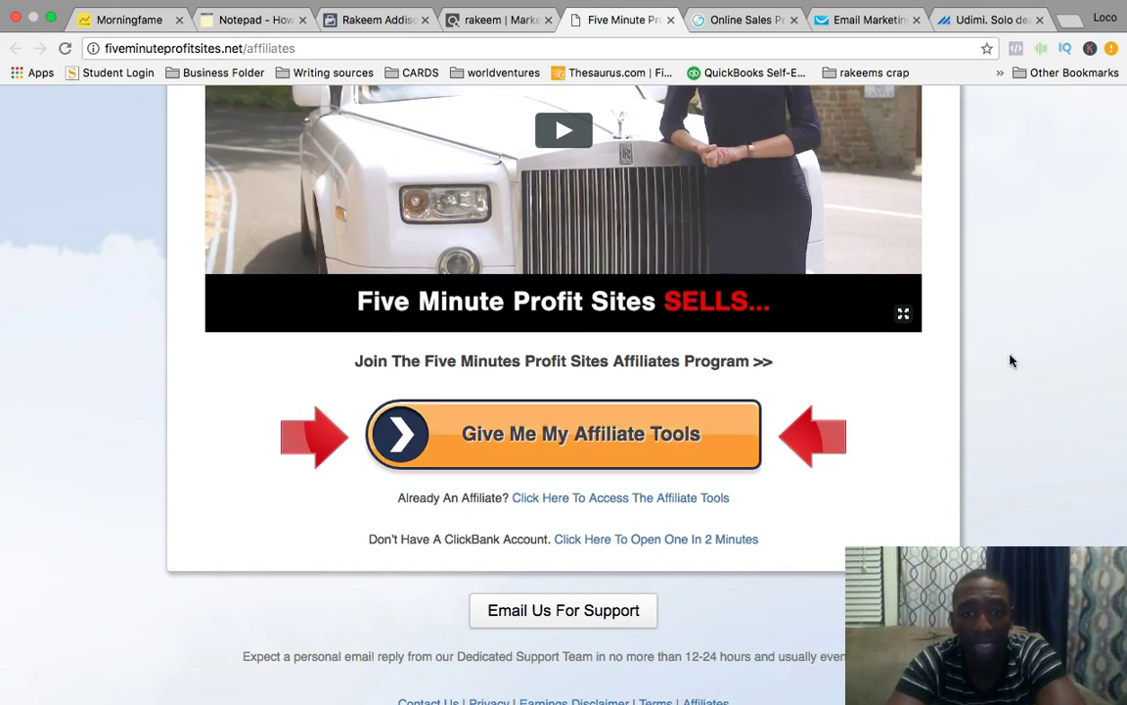
pyautogui.scroll(-6, 1011, 361)
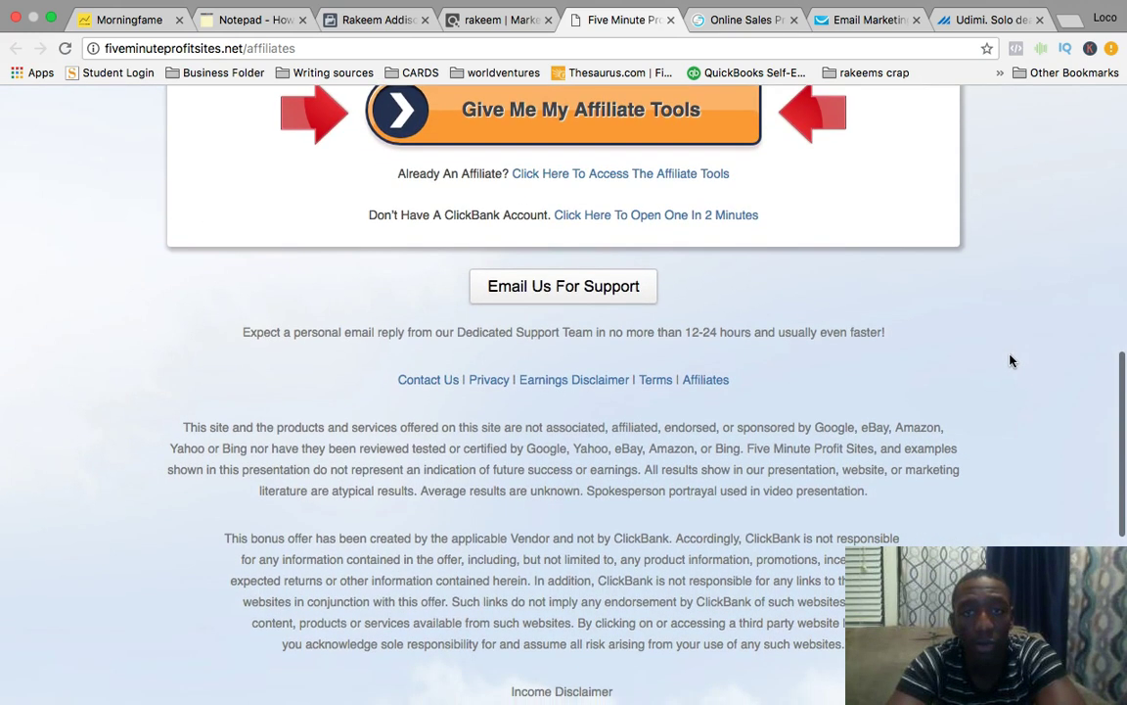
pyautogui.scroll(8, 1011, 361)
pyautogui.scroll(5, 1011, 361)
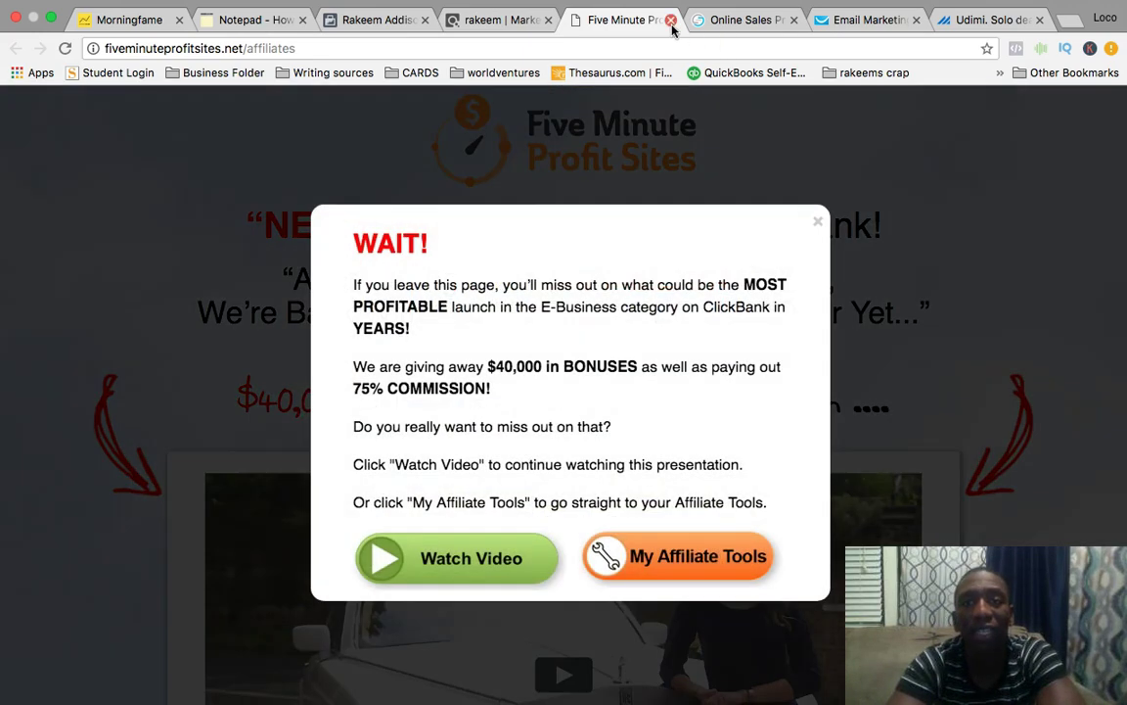
pyautogui.click(670, 20)
# Confirm leaving, then create and select a HopLink for the Five Minute Profit Sites offer.
pyautogui.click(699, 242)
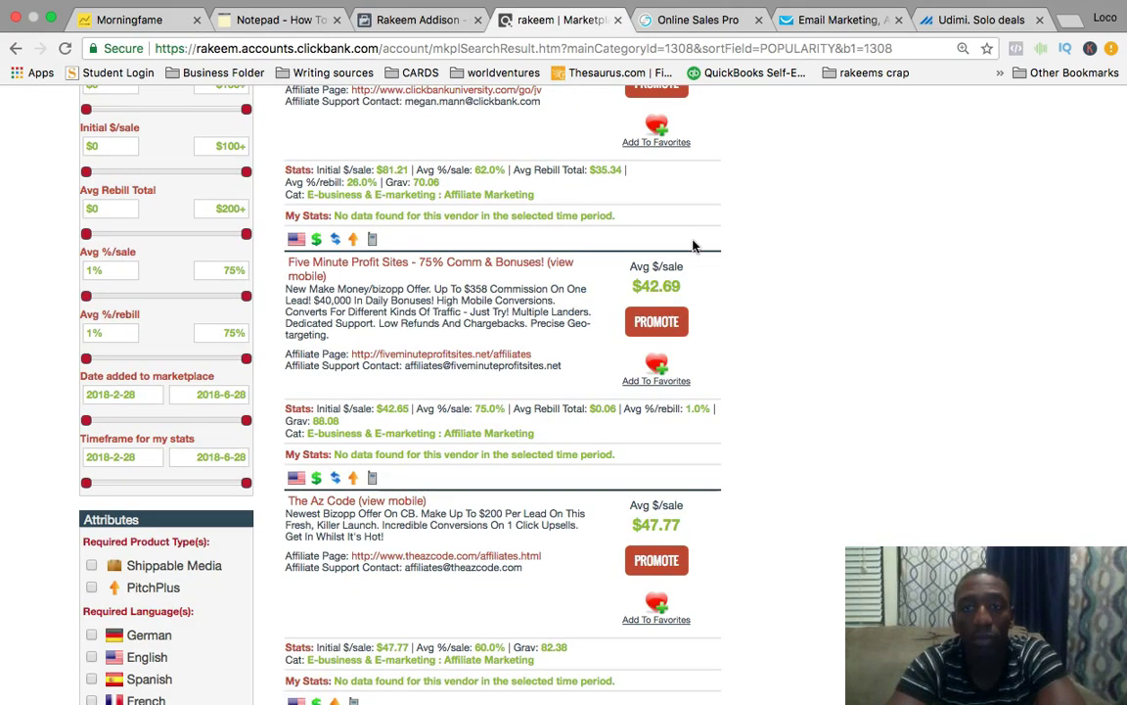
pyautogui.click(668, 322)
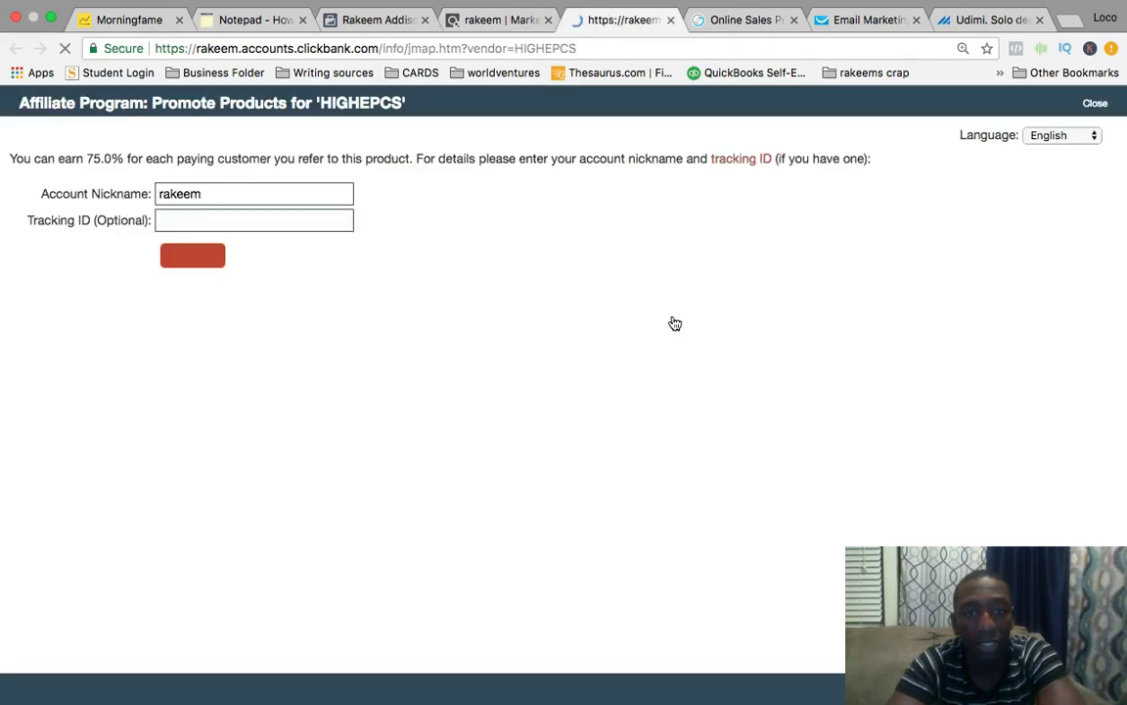
pyautogui.click(189, 259)
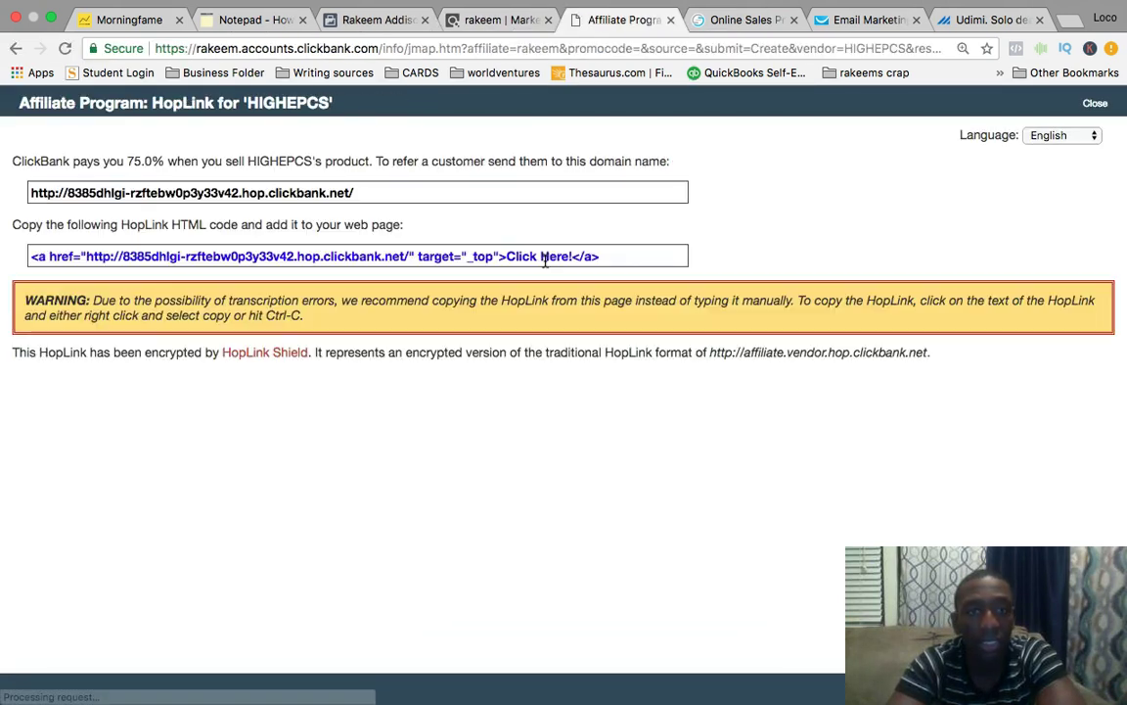
pyautogui.click(331, 194)
pyautogui.press('super+c')
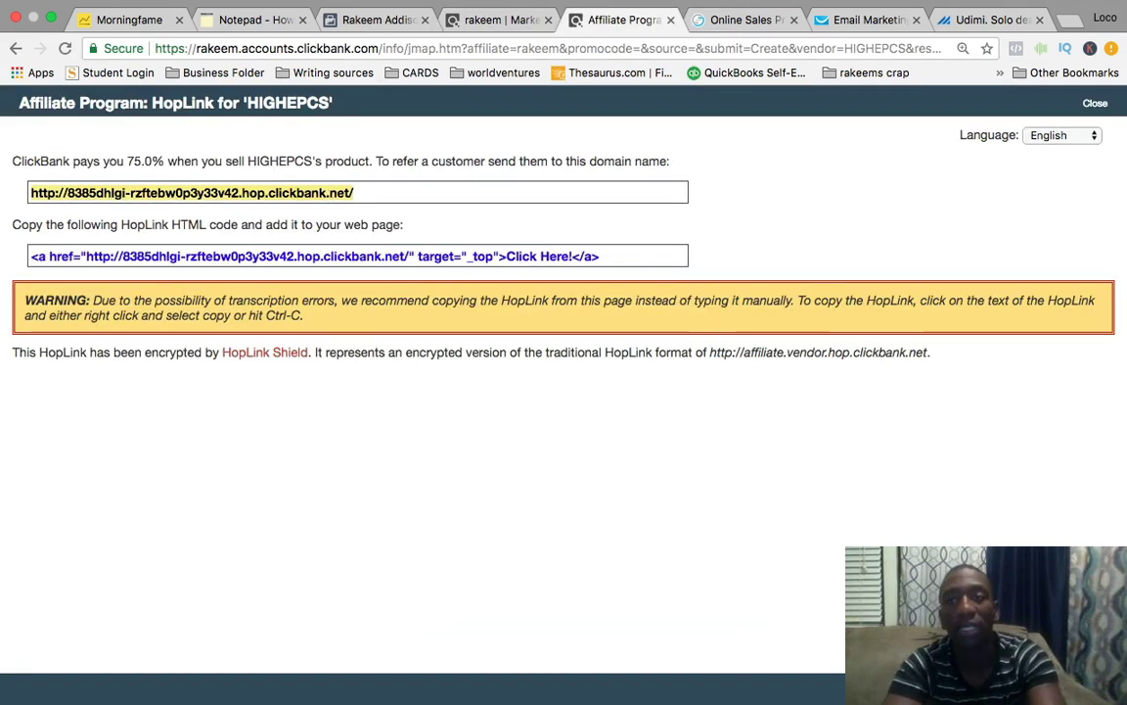
# Load the copied HopLink in a new tab and play the sales page video.
pyautogui.click(1071, 21)
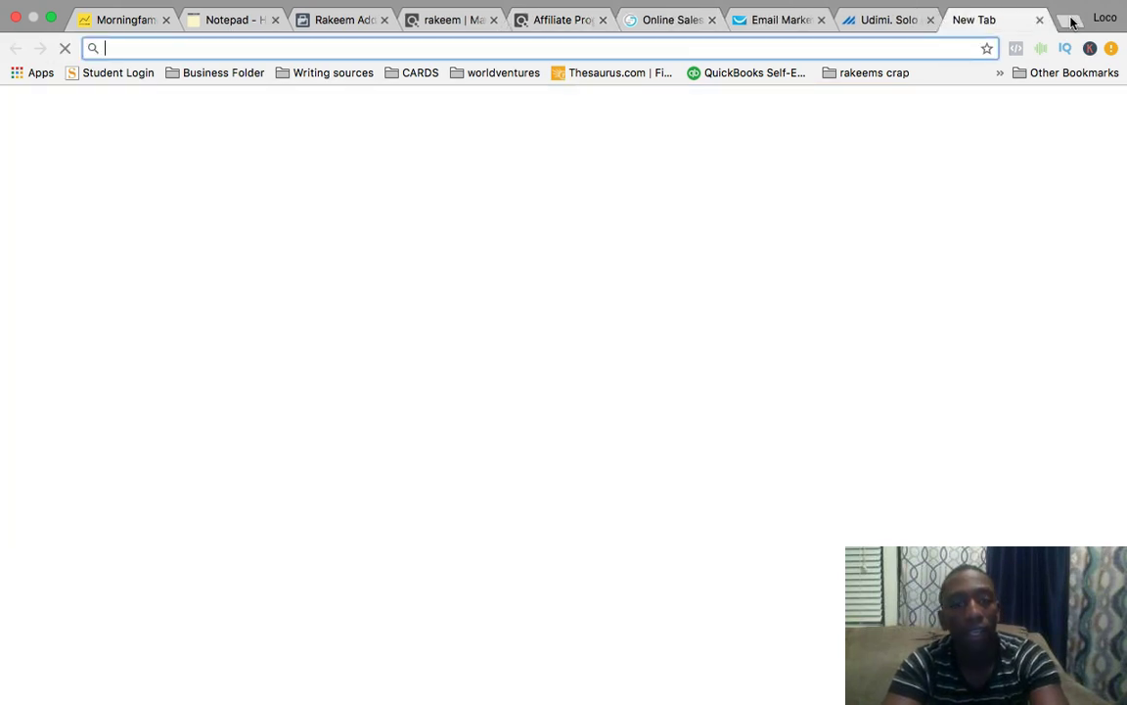
pyautogui.press('super+v')
pyautogui.press('Return')
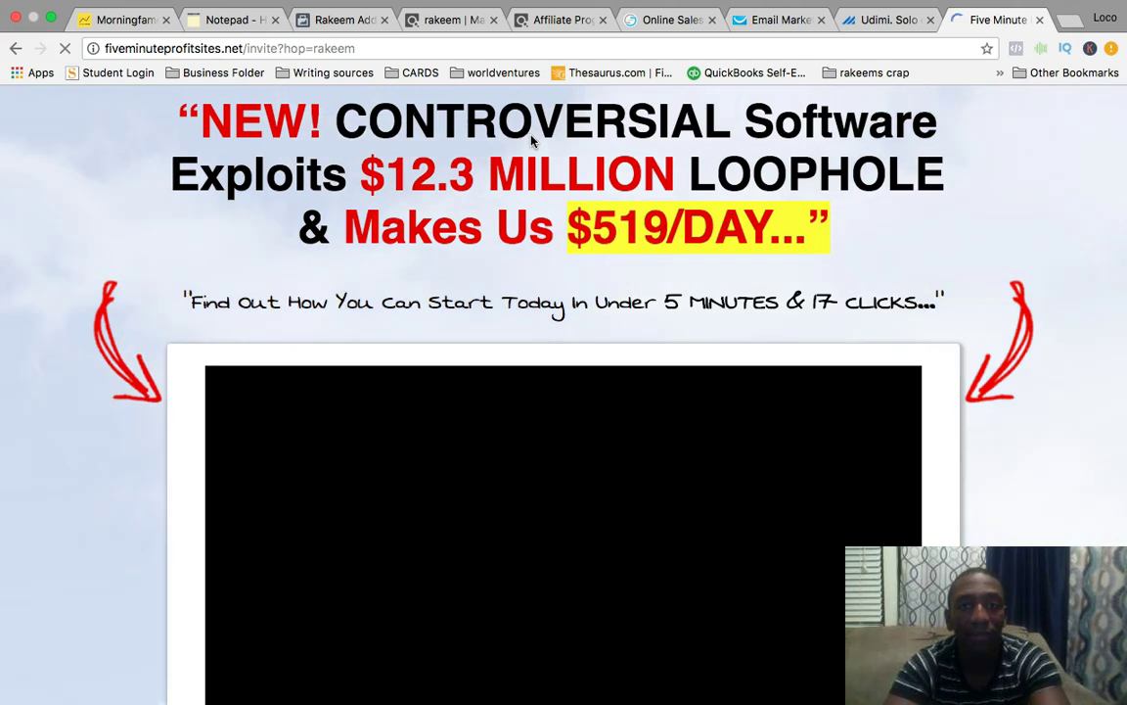
pyautogui.scroll(-3, 821, 279)
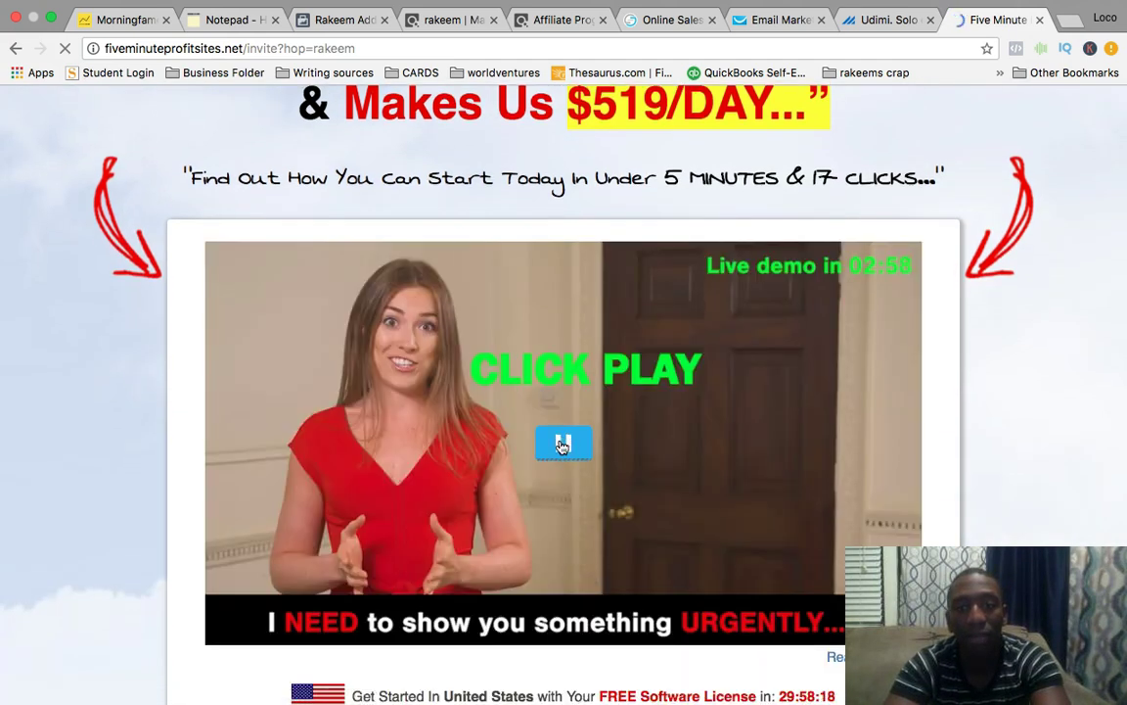
pyautogui.click(566, 445)
pyautogui.scroll(-5, 1043, 369)
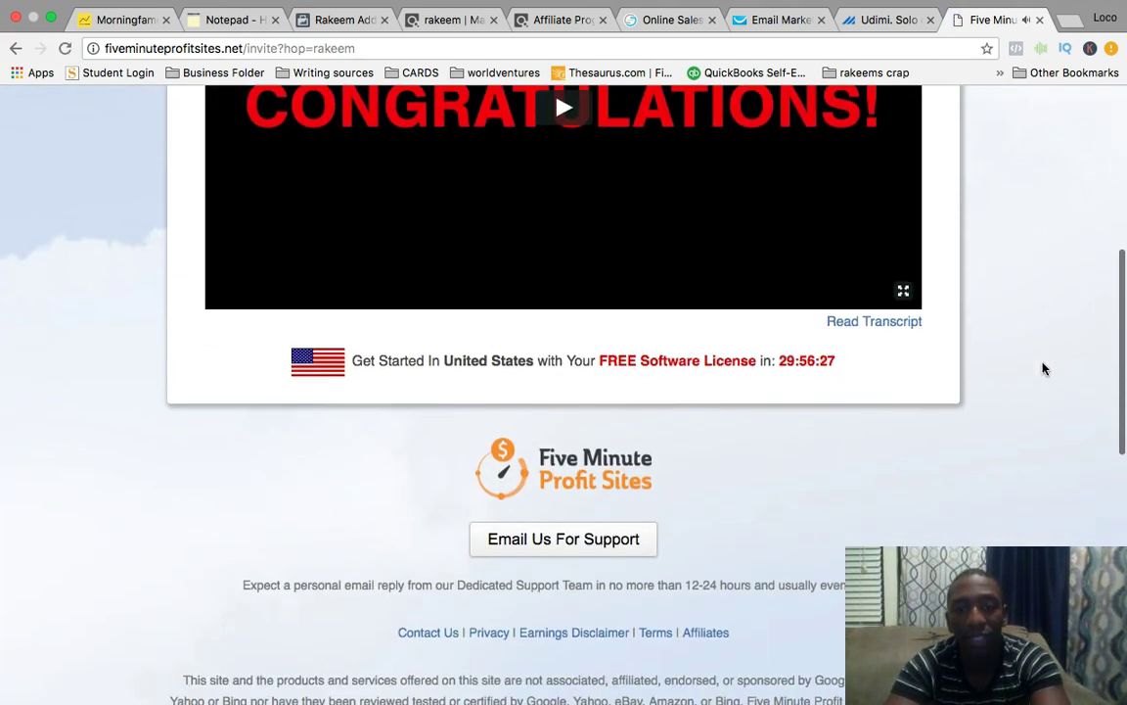
pyautogui.scroll(-3, 1044, 369)
pyautogui.scroll(9, 1043, 369)
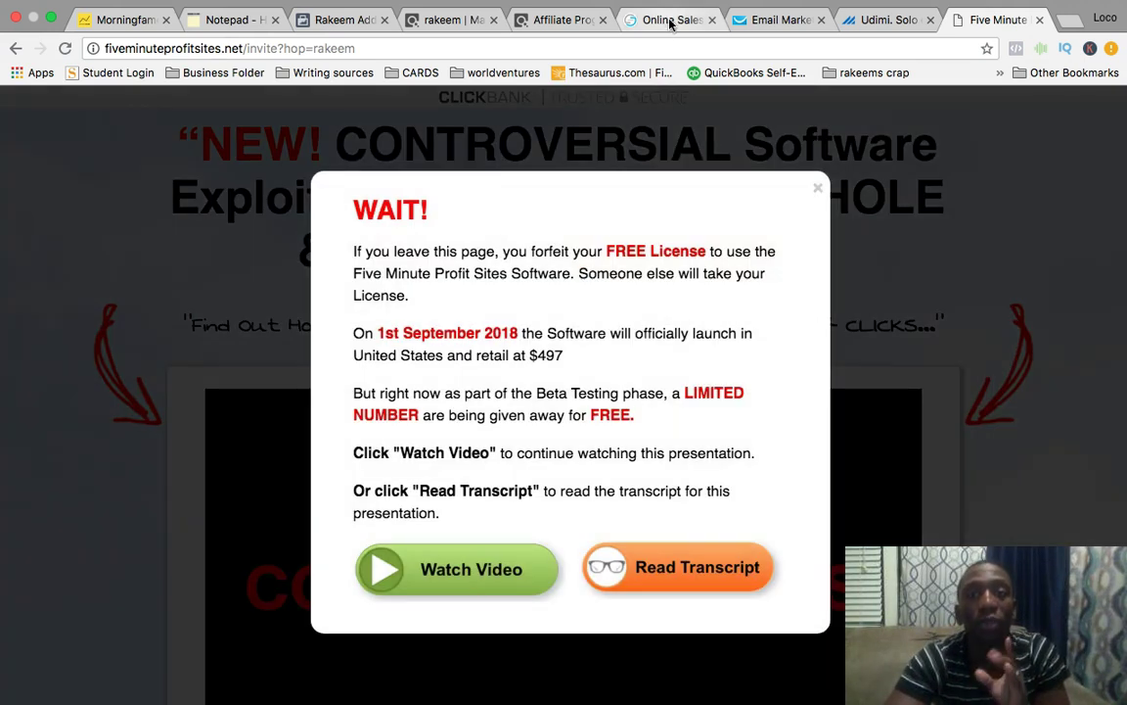
# Switch to the Online Sales Pro opt-in page tab.
pyautogui.click(671, 22)
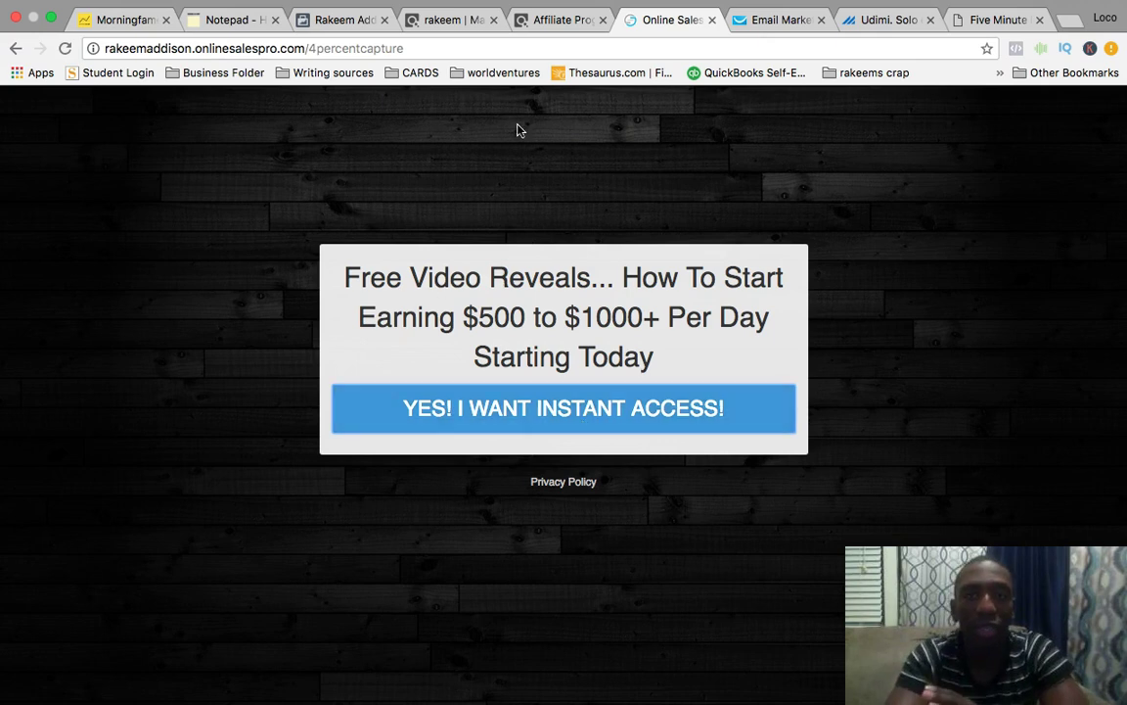
# Dismiss the WAIT exit popup, then compare the Free Video Reveals opt-in page with the sales page.
pyautogui.click(1009, 24)
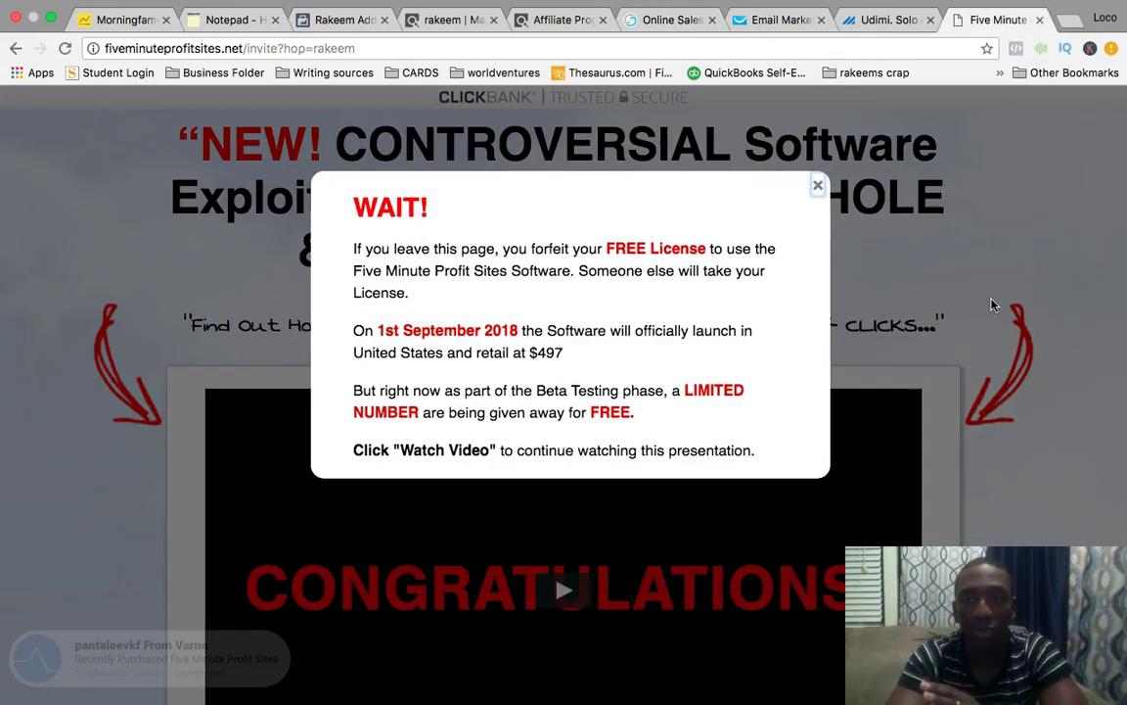
pyautogui.click(992, 305)
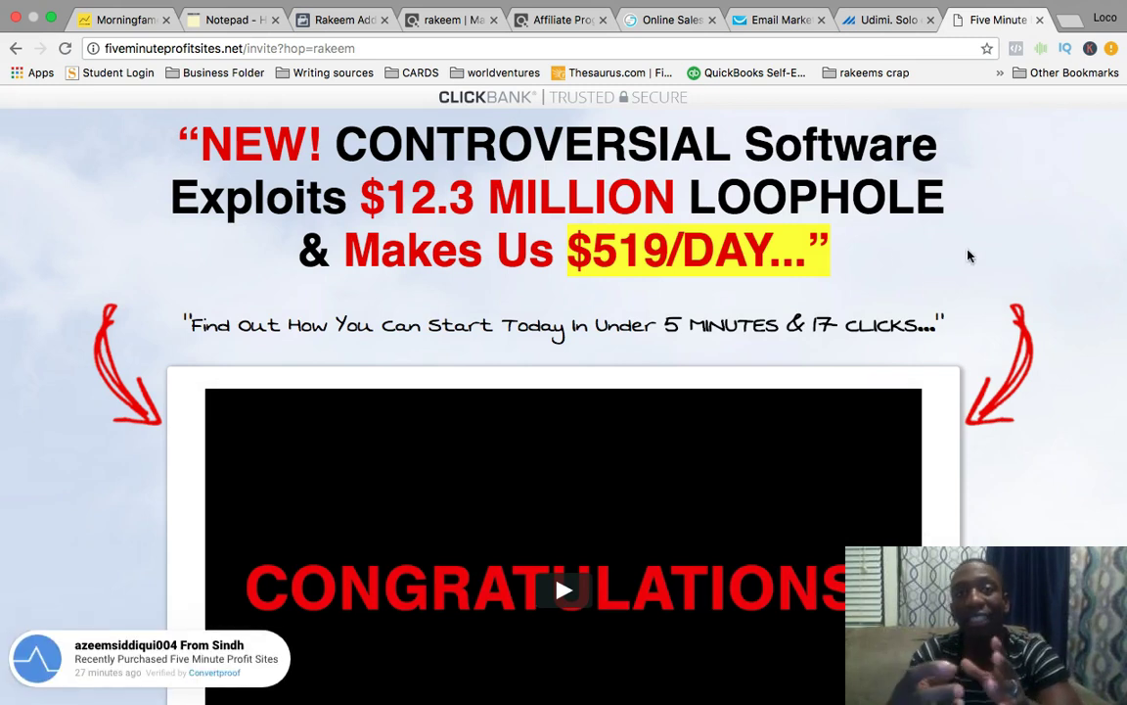
pyautogui.click(689, 26)
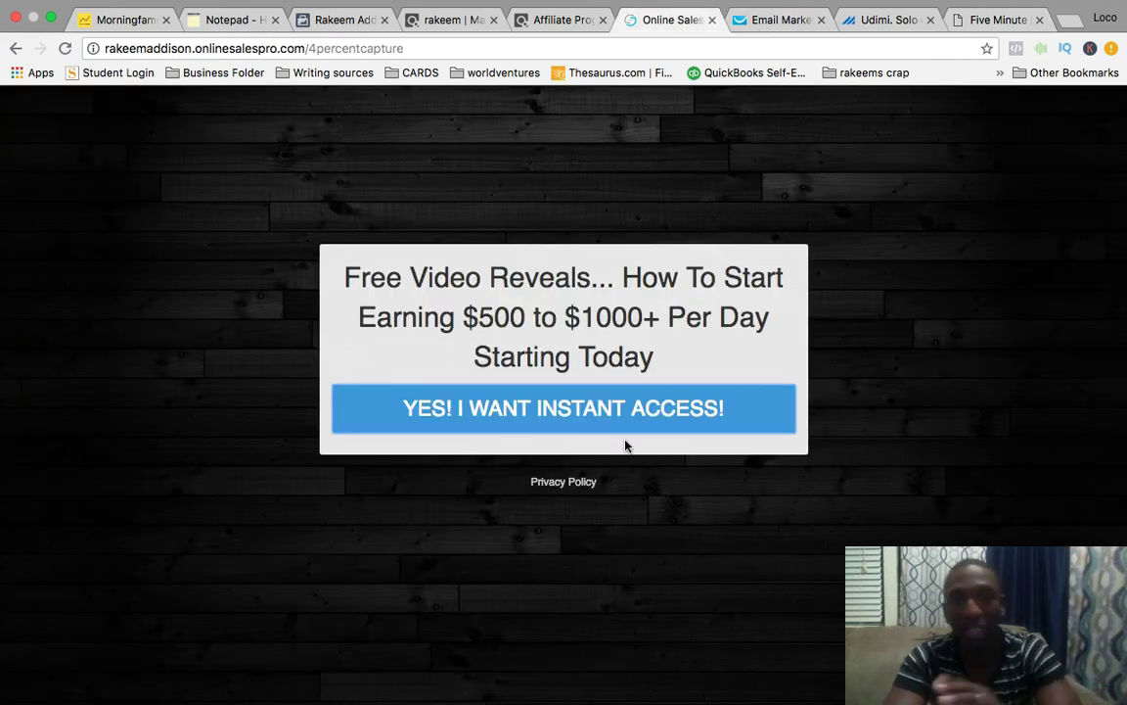
pyautogui.click(1014, 26)
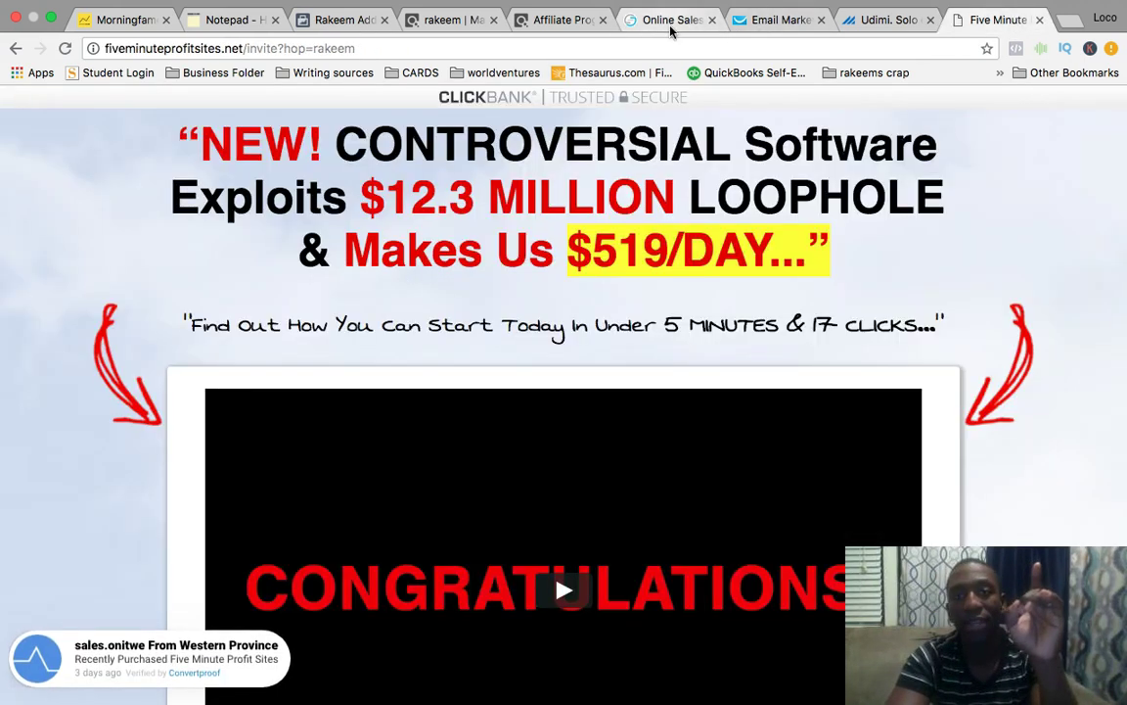
pyautogui.click(626, 21)
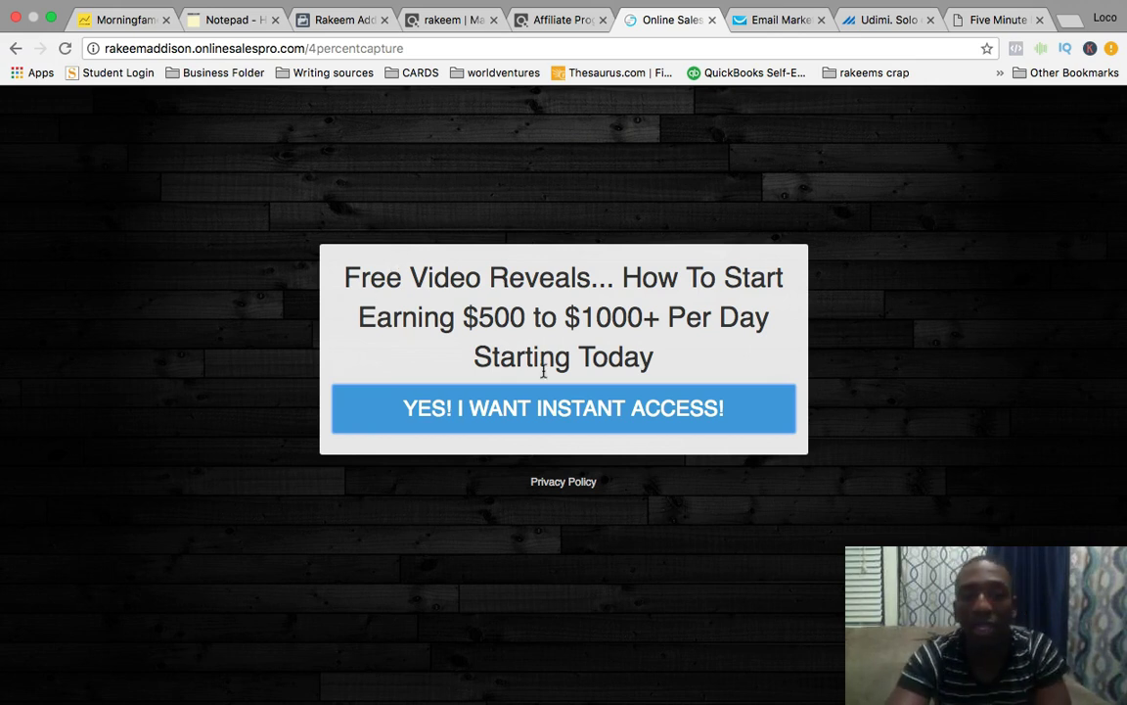
# Open the YES! I WANT INSTANT ACCESS! form and make a first attempt at entering a name and e-mail address.
pyautogui.click(564, 403)
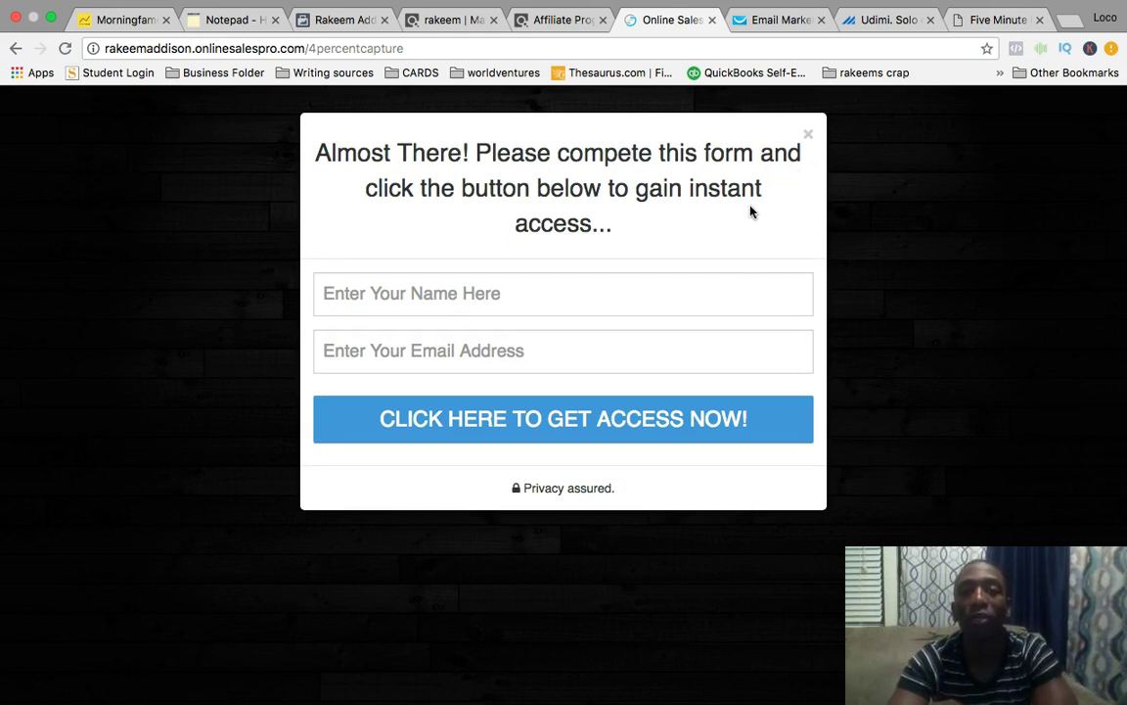
pyautogui.click(507, 290)
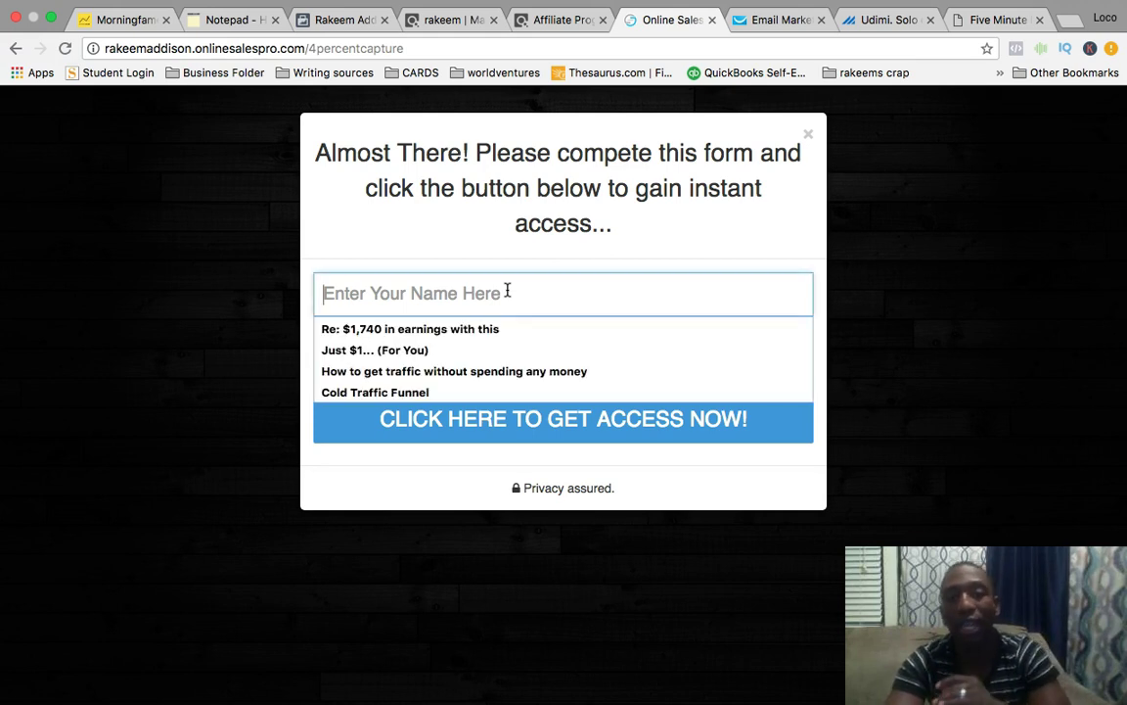
pyautogui.click(496, 242)
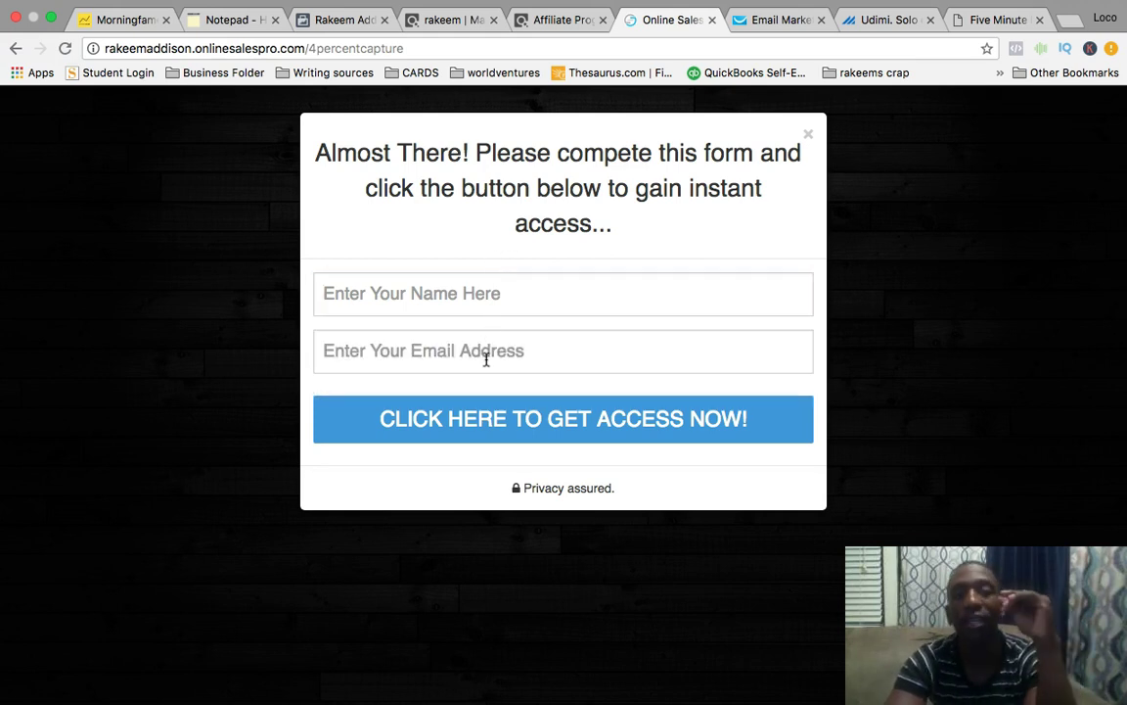
pyautogui.click(514, 350)
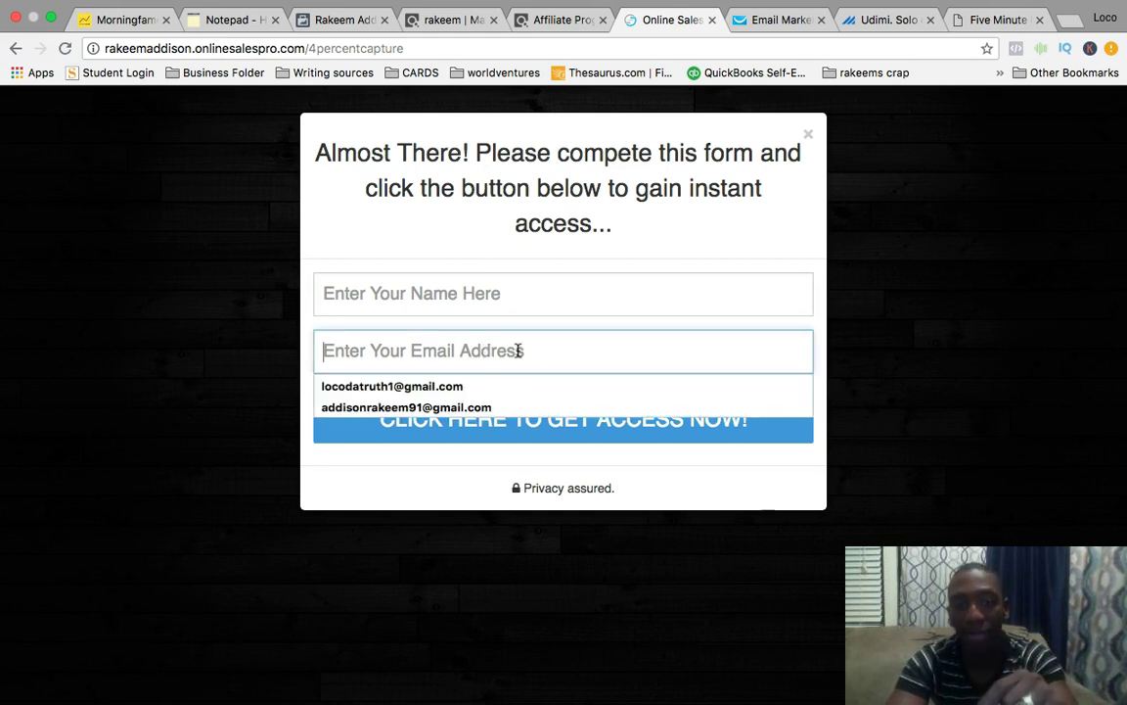
pyautogui.click(616, 239)
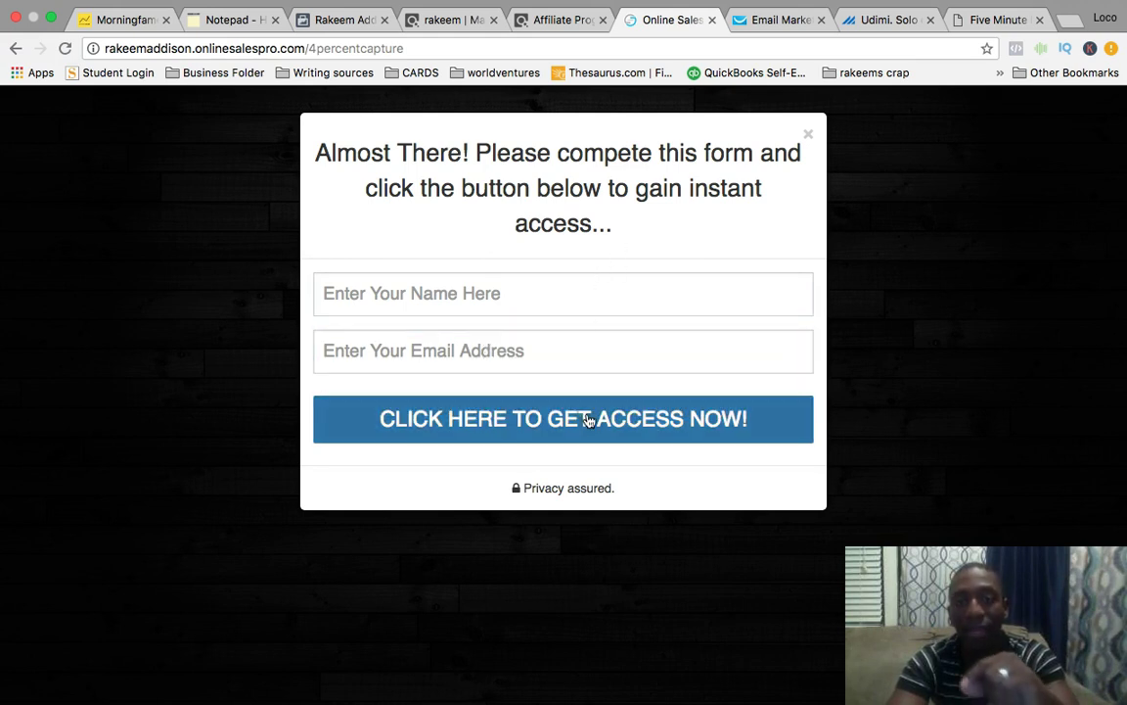
pyautogui.click(532, 292)
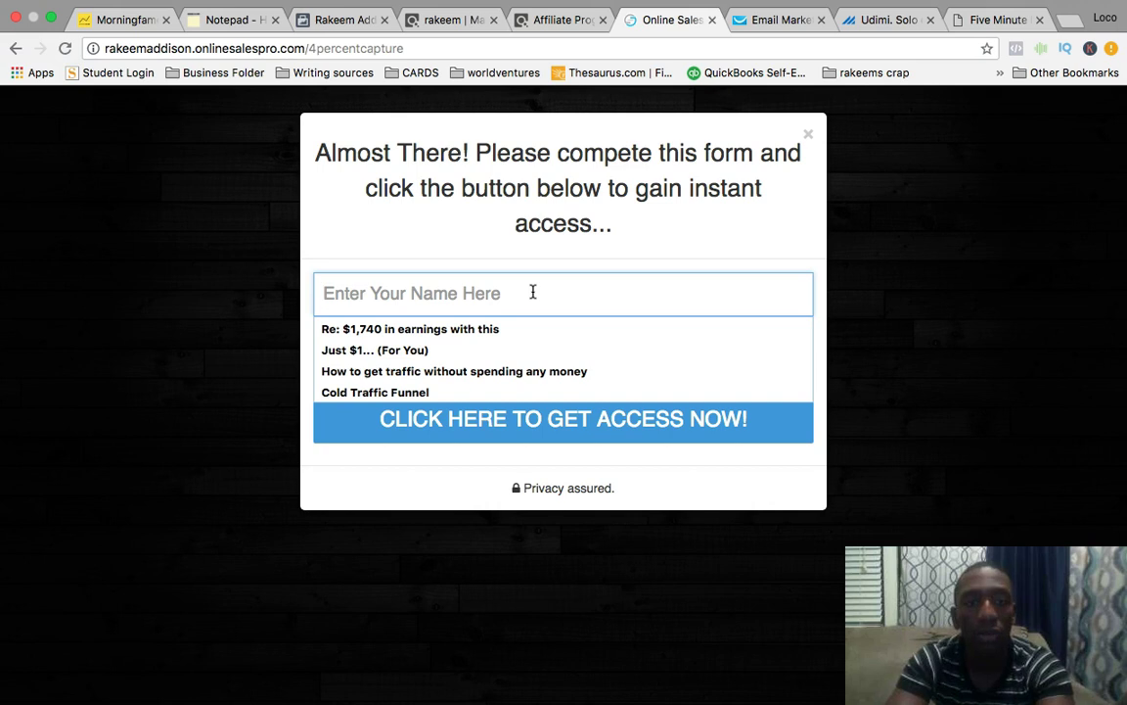
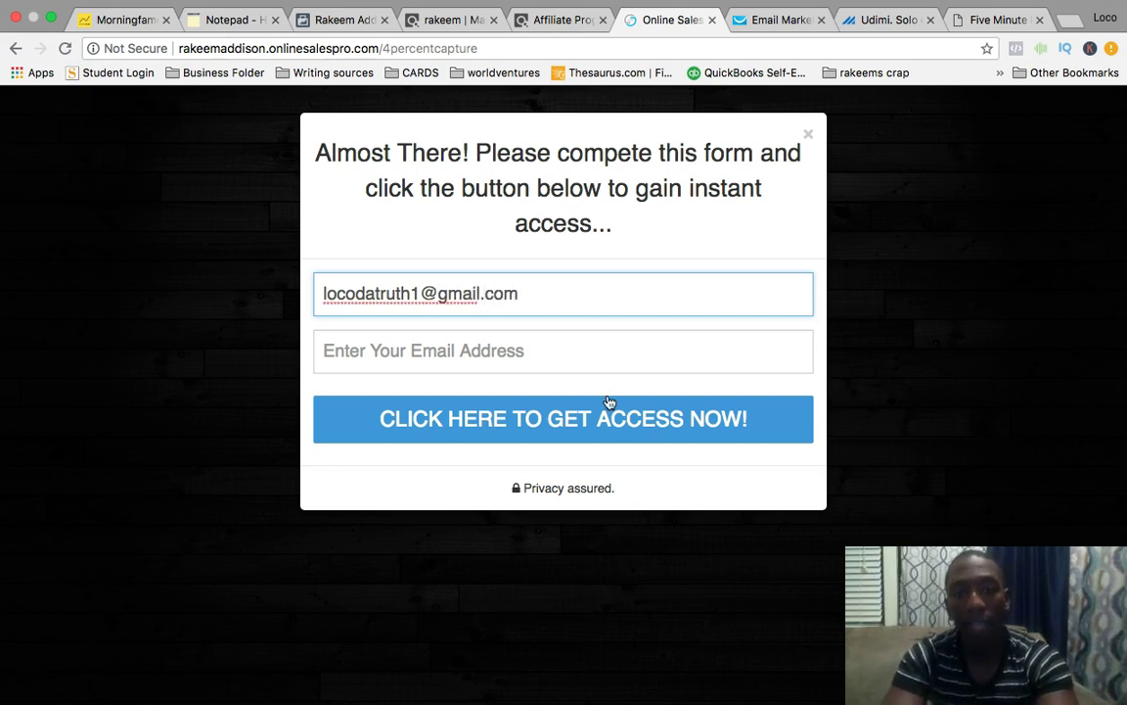
# Choose the autofilled e-mail address and replace the name with 'test'.
pyautogui.tripleClick(524, 293)
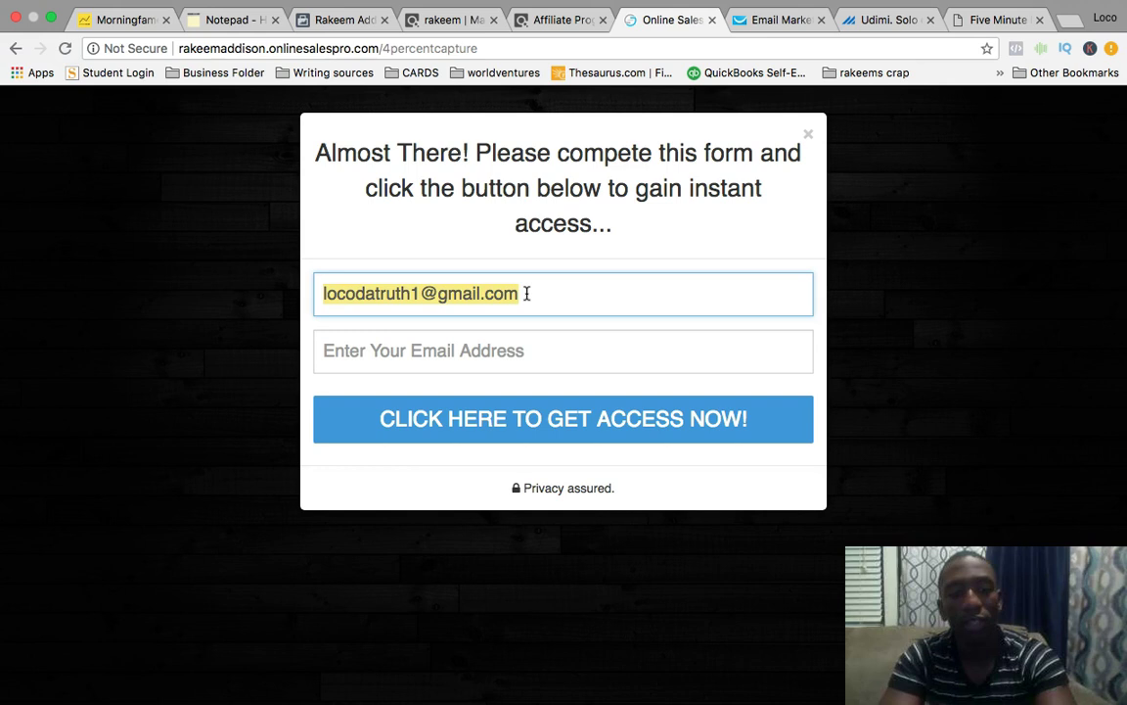
pyautogui.click(486, 350)
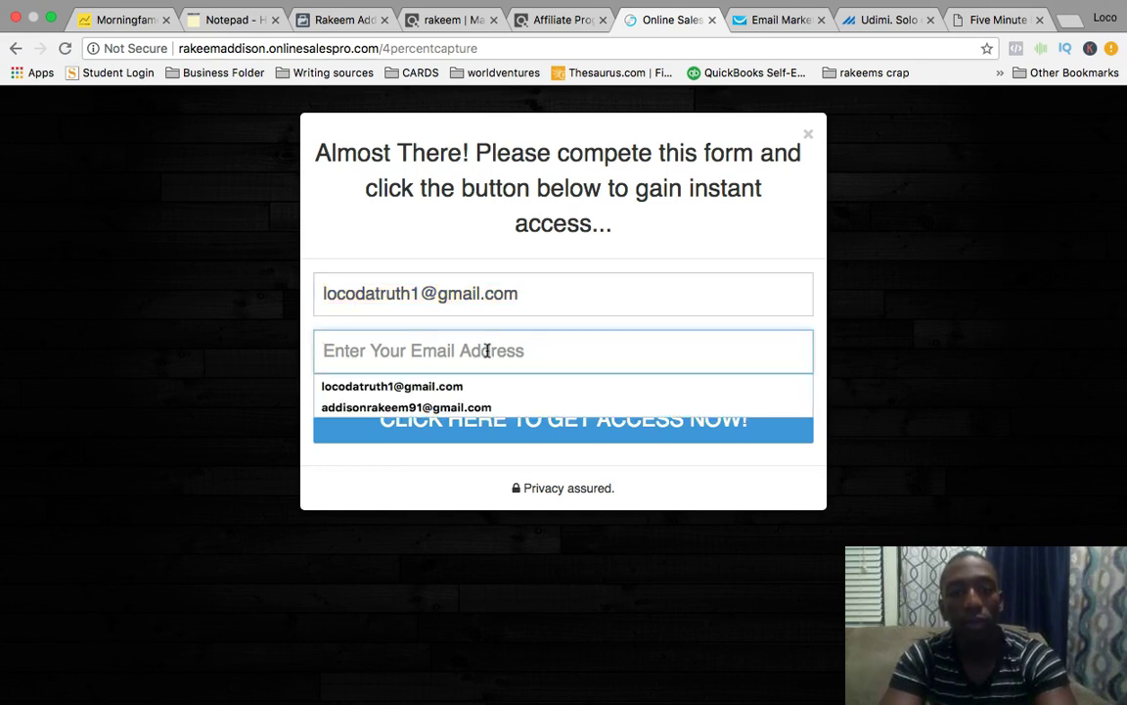
pyautogui.press('Down')
pyautogui.press('Return')
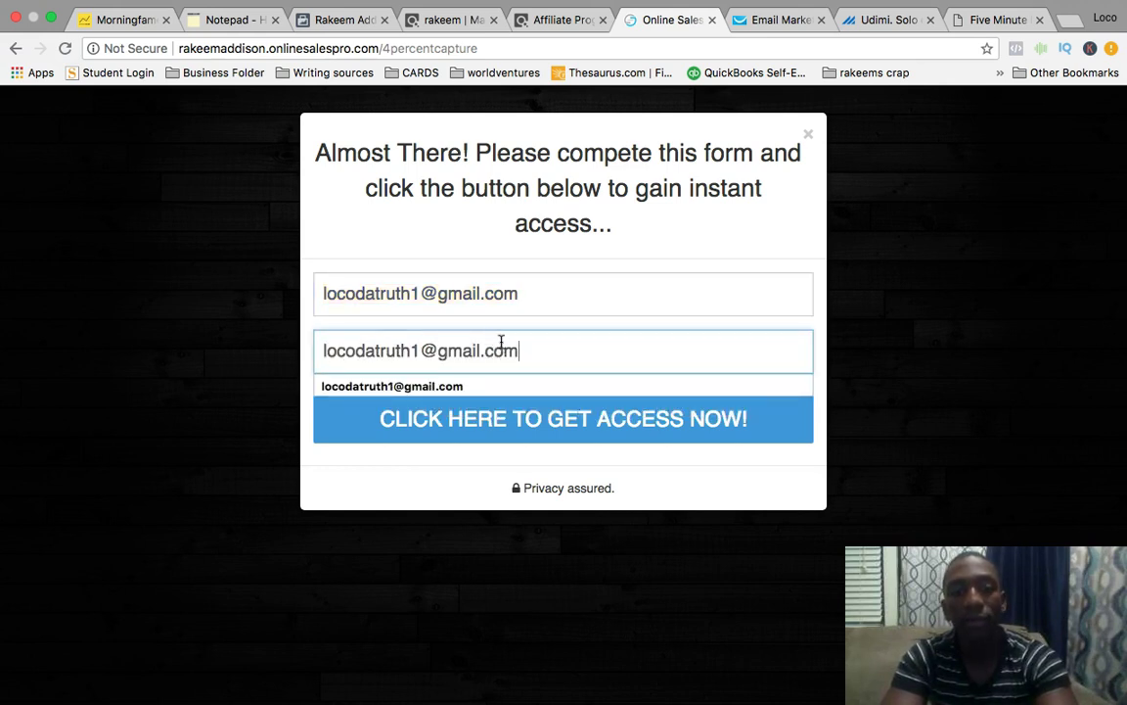
pyautogui.click(502, 293)
pyautogui.tripleClick(502, 294)
pyautogui.write('test')
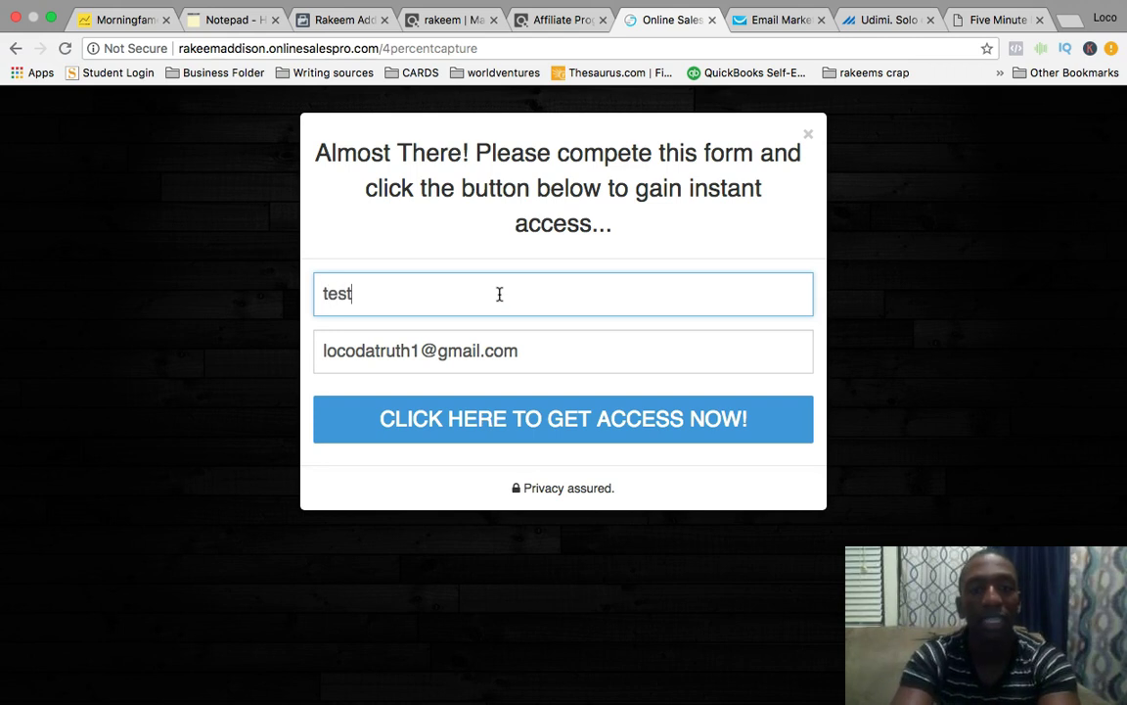
# Submit the test sign-up and continue from the bridge page to fourpercent.com's challenge offer.
pyautogui.click(641, 427)
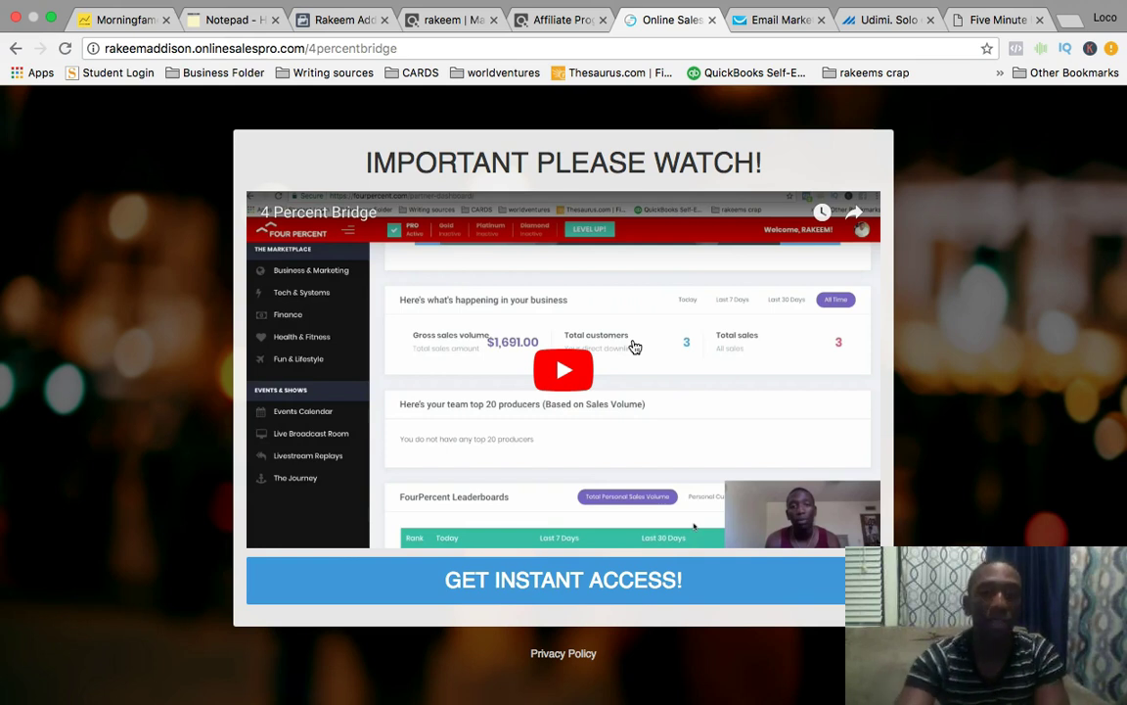
pyautogui.click(617, 583)
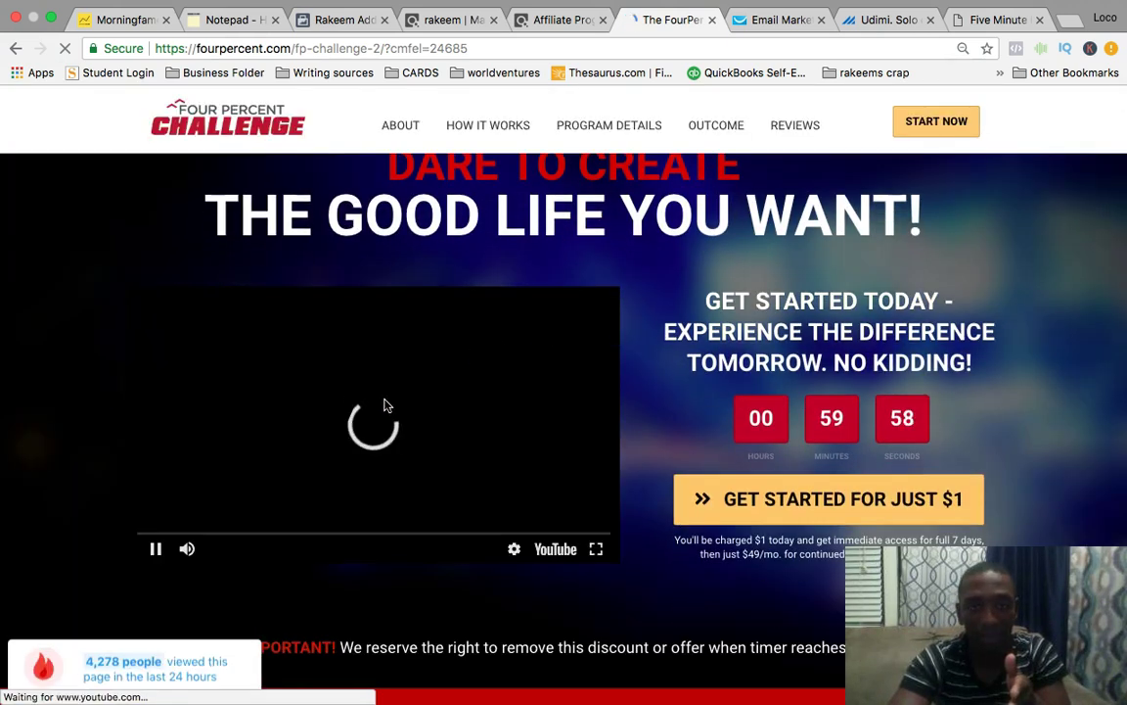
# Pause the challenge video, scroll to the top and close the Four Percent Challenge tab.
pyautogui.click(385, 406)
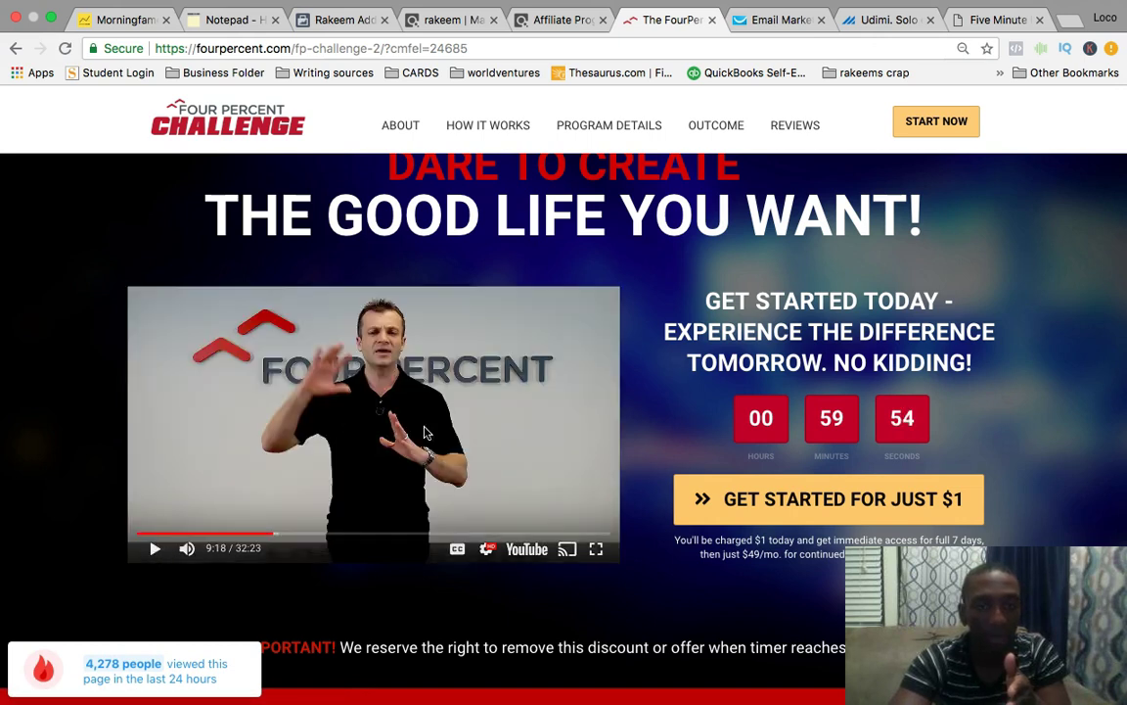
pyautogui.scroll(2, 766, 308)
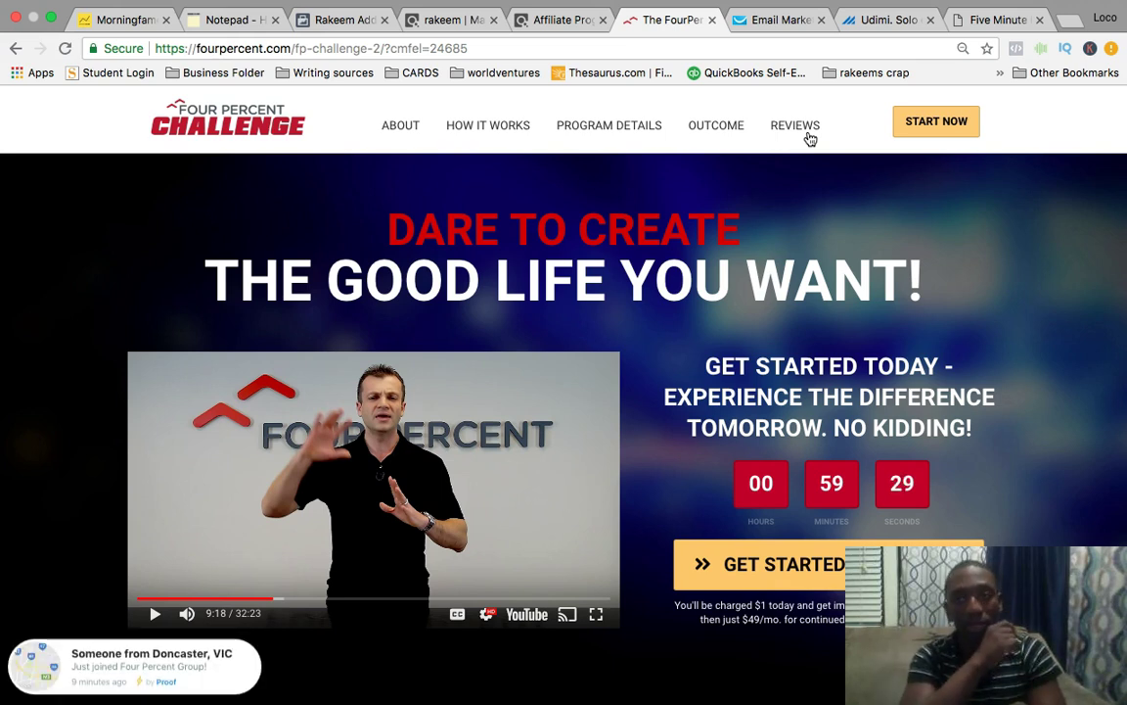
pyautogui.click(713, 20)
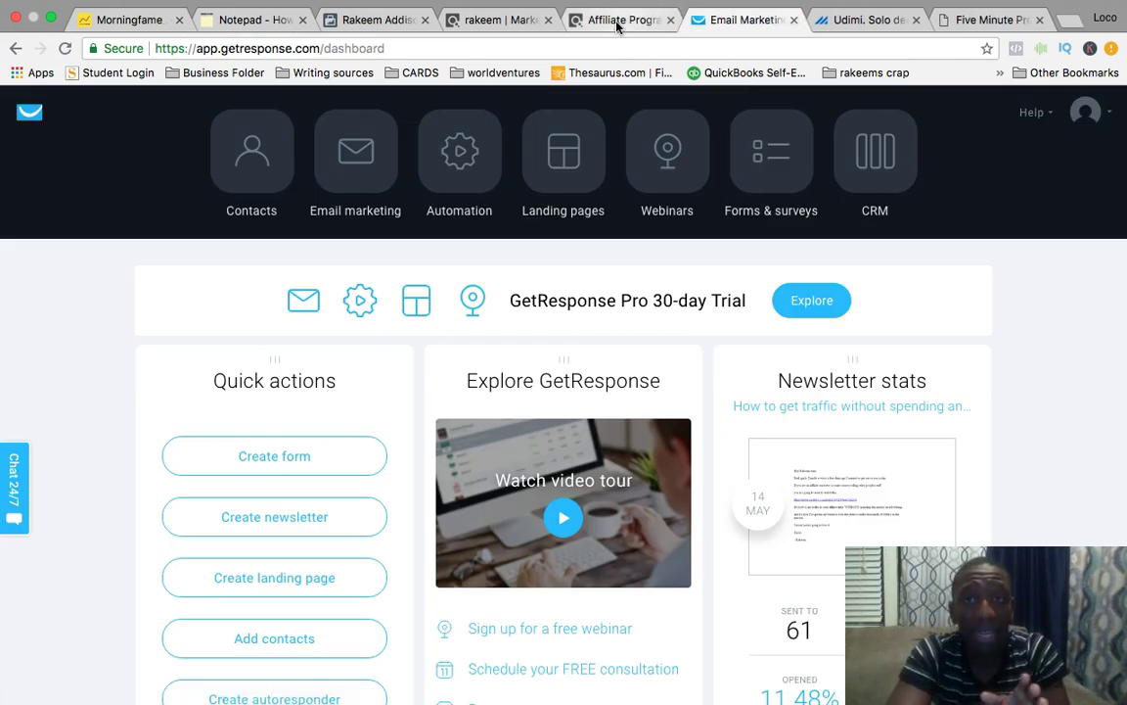
# Switch to the Five Minute Profit Sites sales page tab.
pyautogui.click(1028, 21)
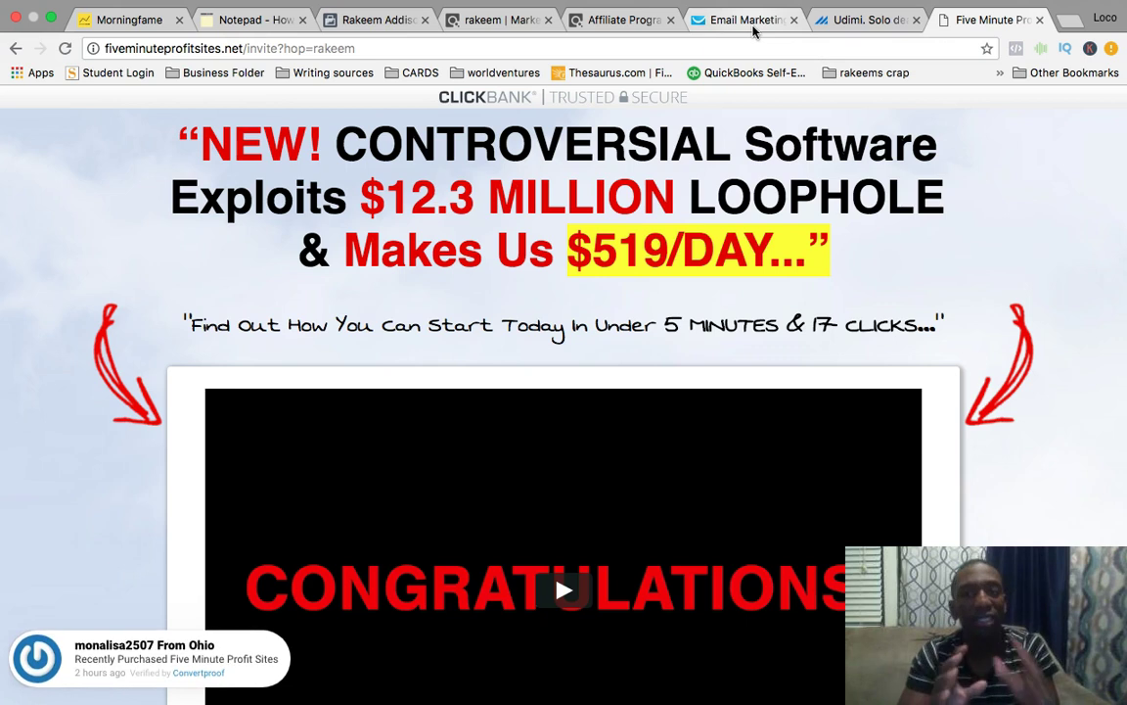
# Close the Five Minute Profit Sites tab, confirm leaving, and return to the GetResponse dashboard.
pyautogui.click(1040, 20)
pyautogui.click(693, 239)
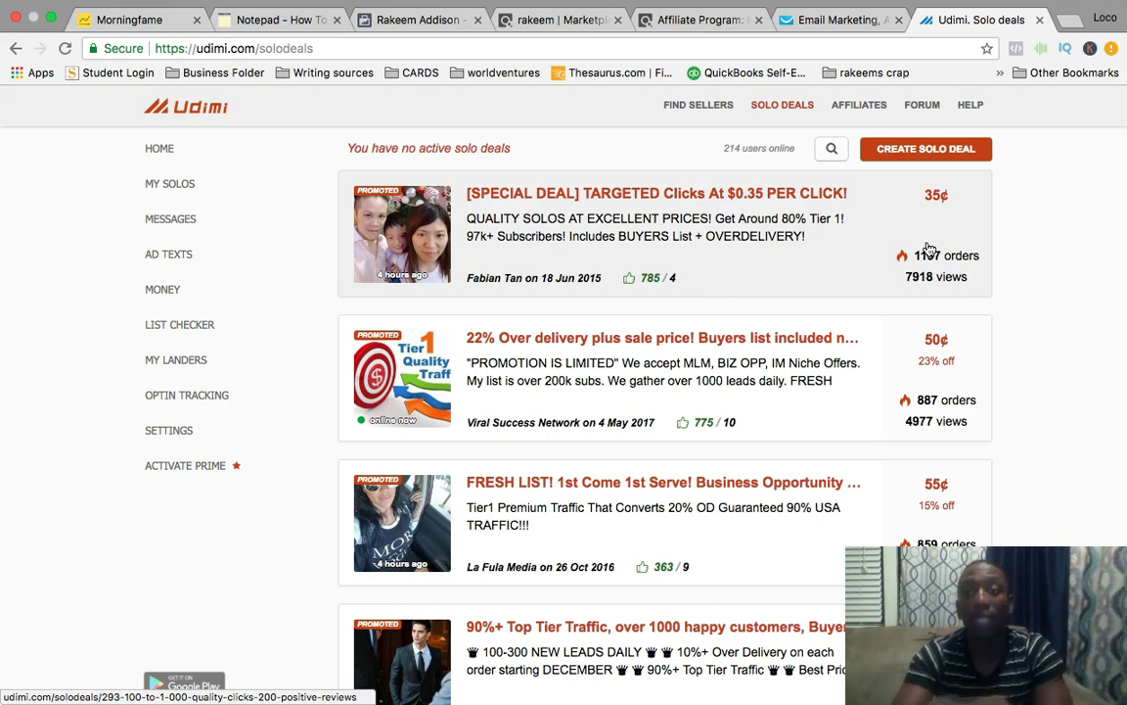
pyautogui.click(847, 20)
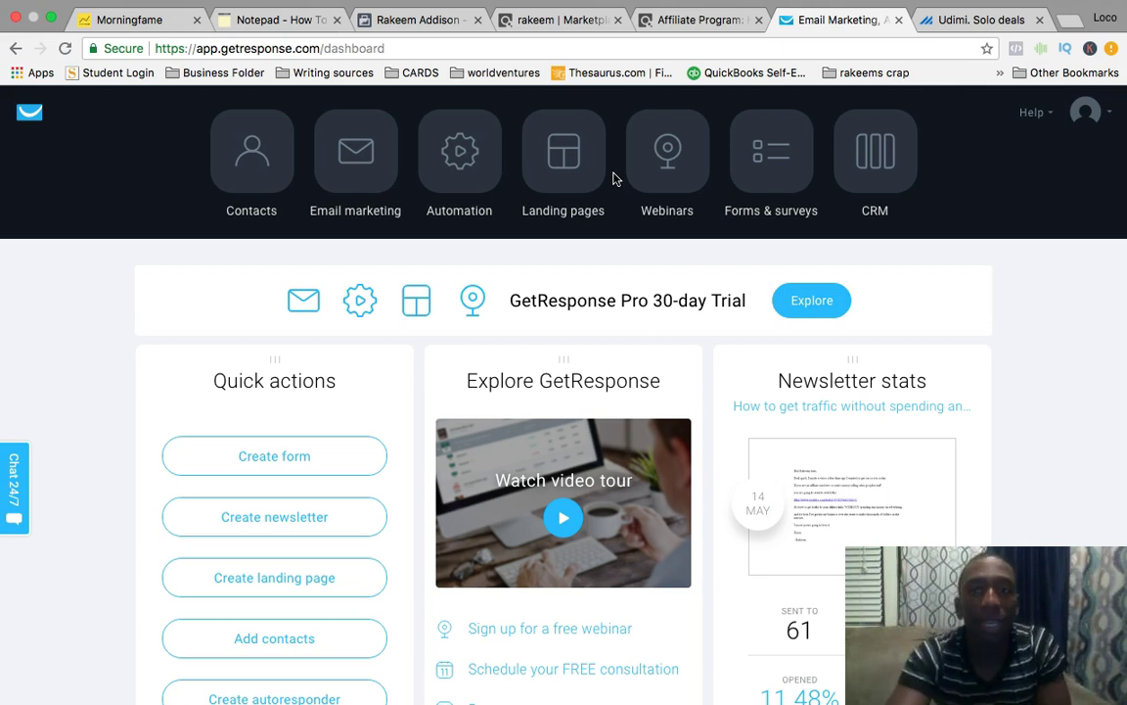
# Go through Help and Email marketing to the 4percentpotential autoresponders and review its three messages.
pyautogui.click(1052, 116)
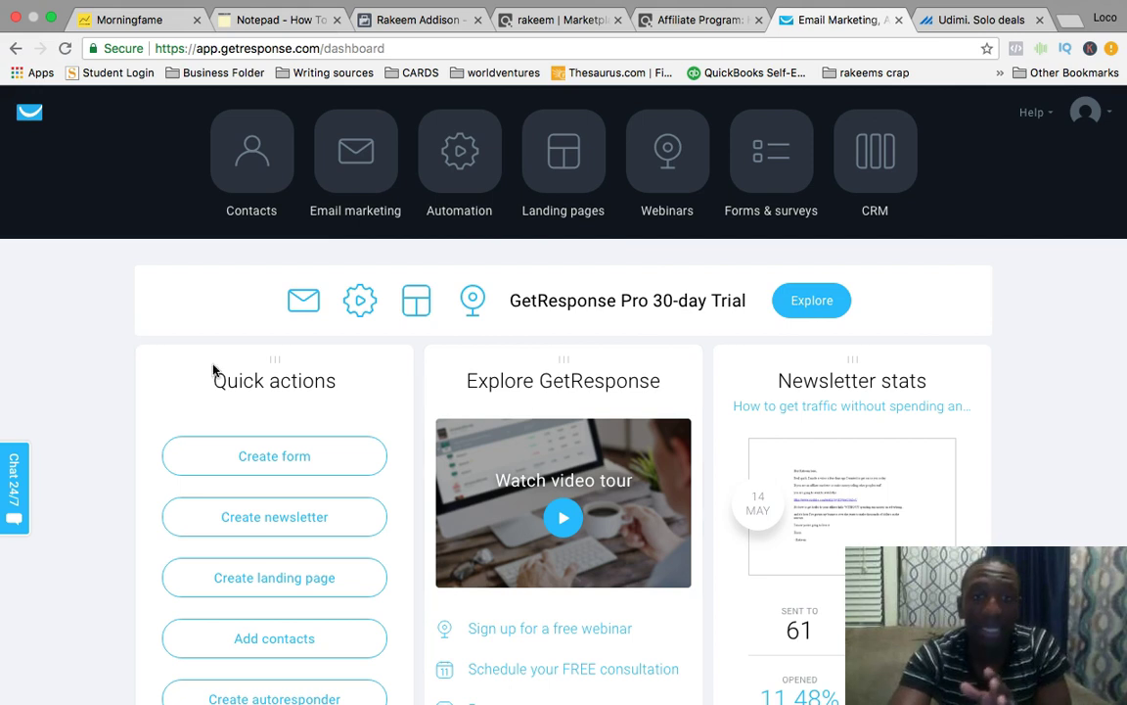
pyautogui.click(357, 154)
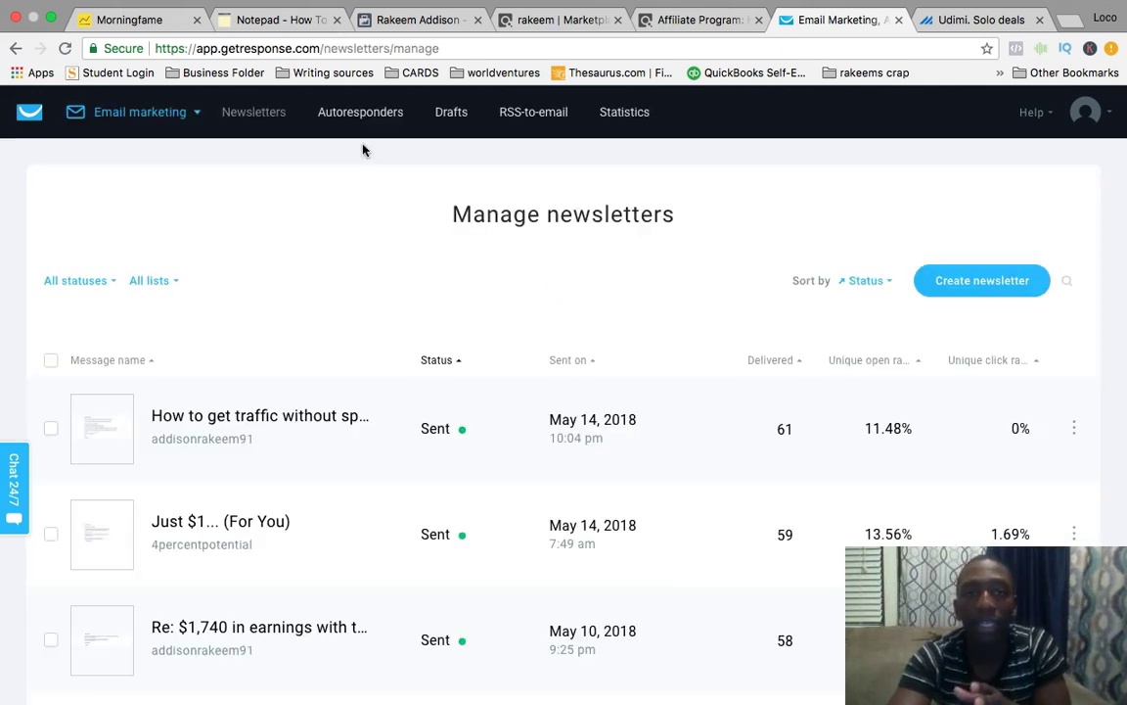
pyautogui.click(372, 115)
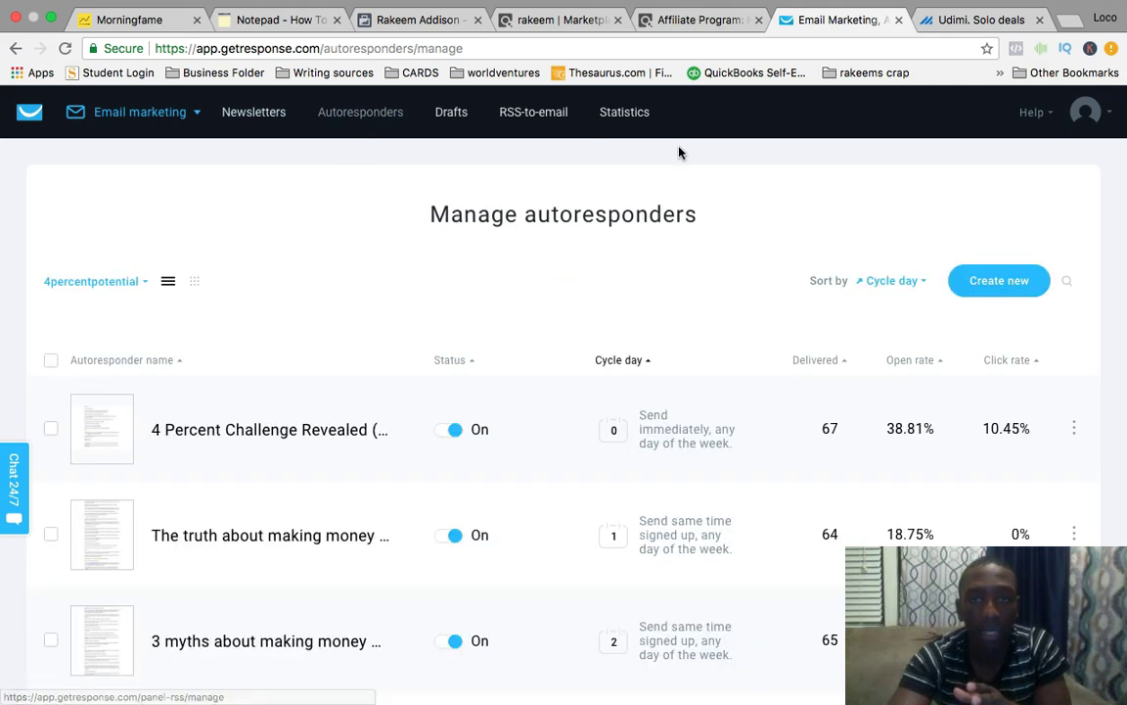
pyautogui.scroll(-1, 680, 151)
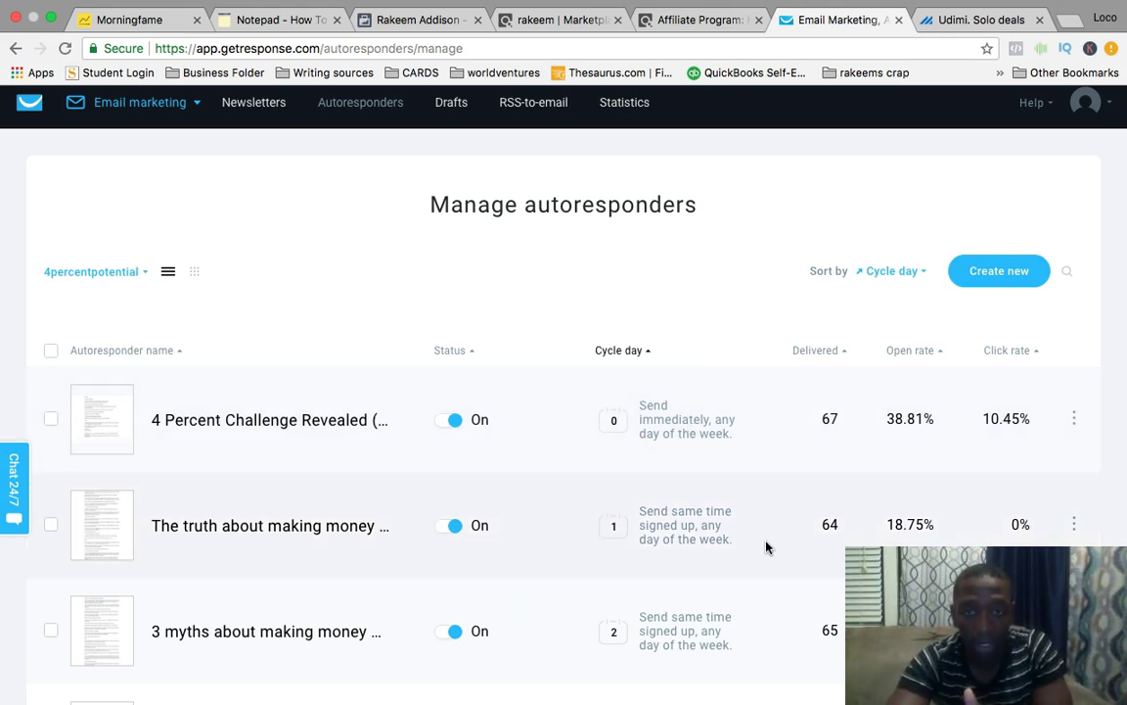
pyautogui.scroll(-2, 766, 547)
pyautogui.scroll(2, 766, 547)
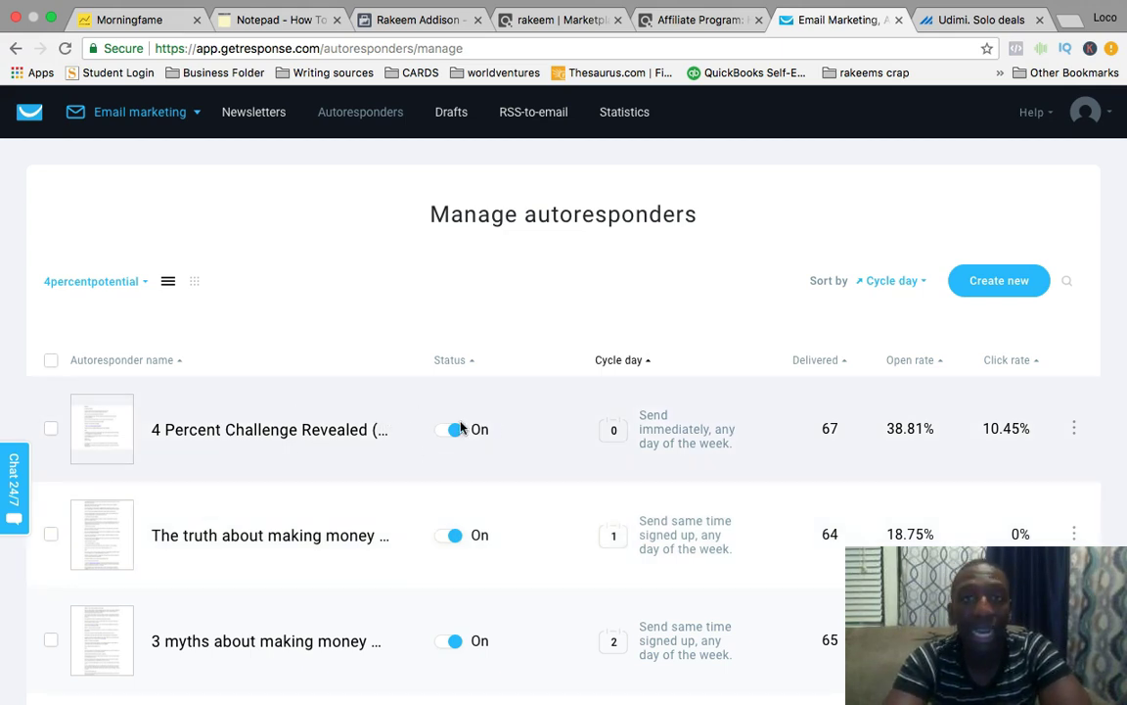
pyautogui.scroll(-1, 498, 433)
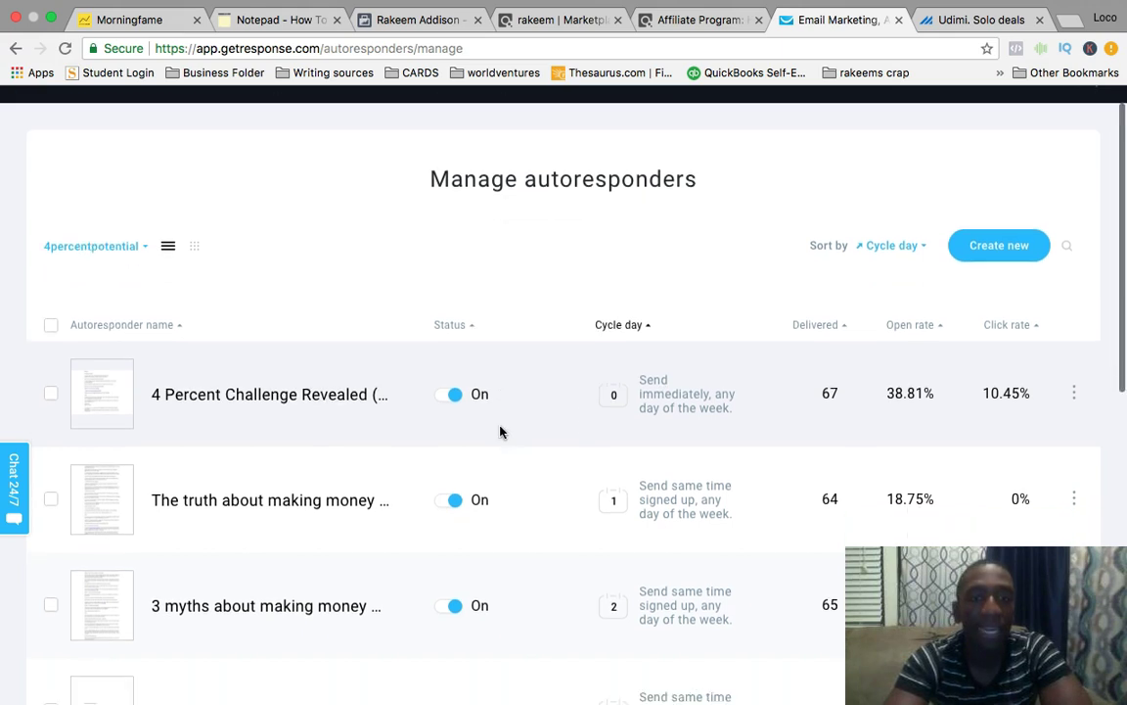
pyautogui.scroll(-2, 499, 431)
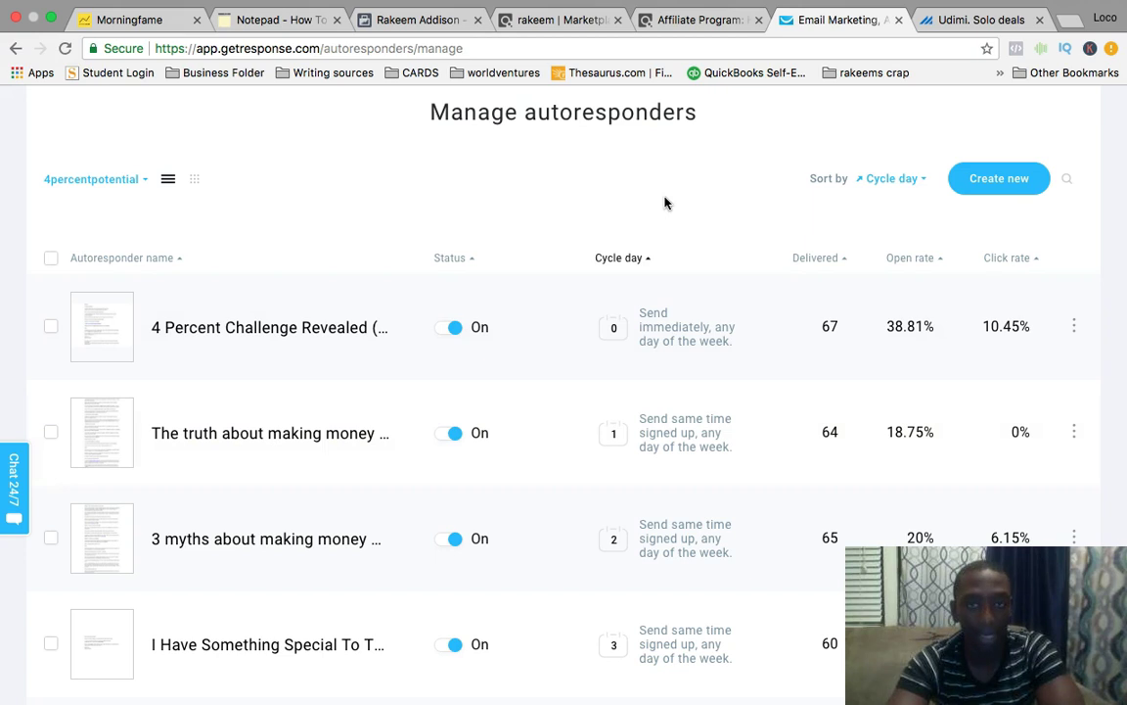
pyautogui.scroll(-1, 665, 203)
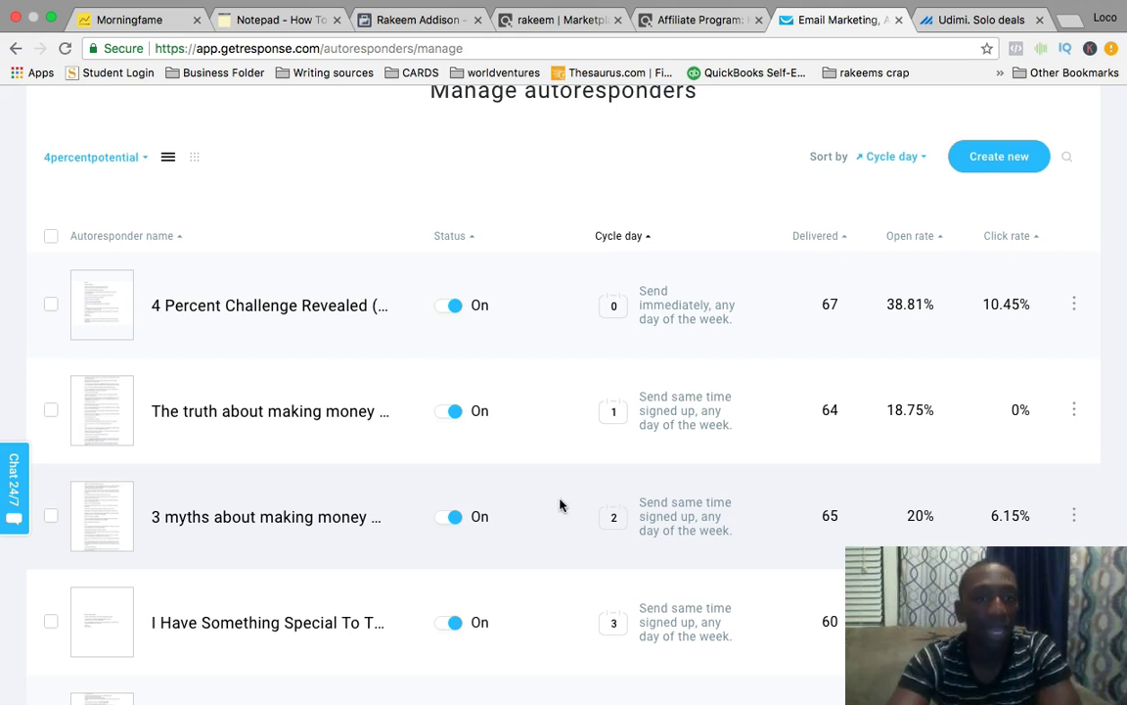
pyautogui.scroll(-1, 560, 504)
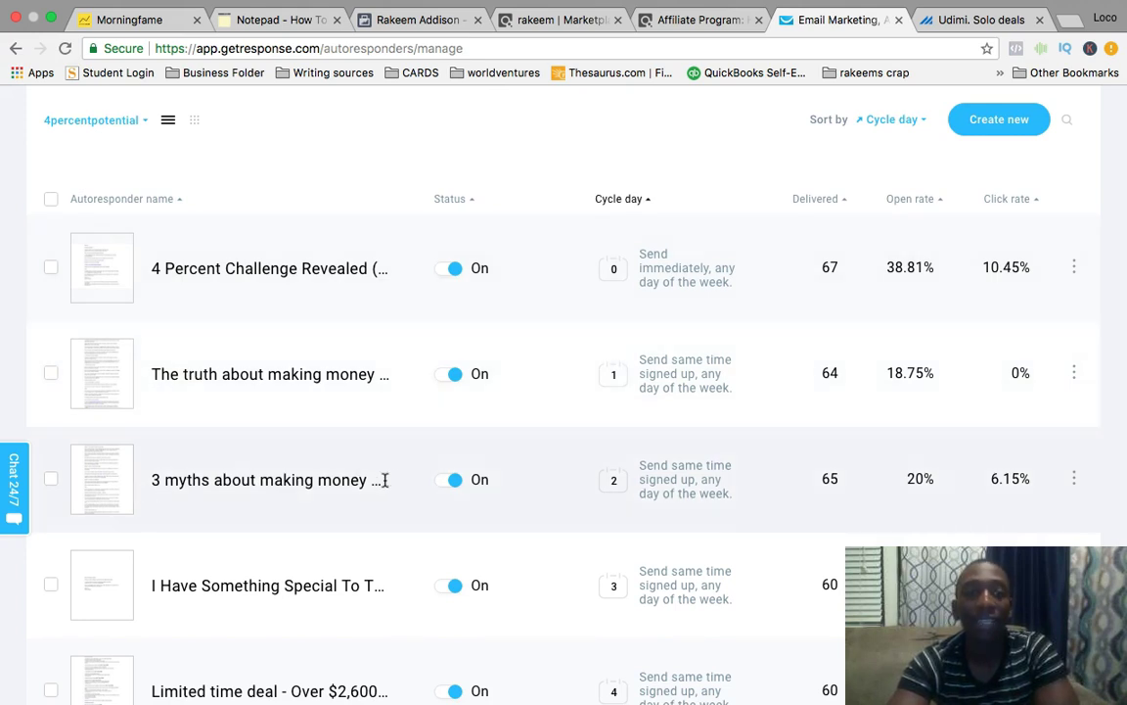
pyautogui.scroll(-3, 484, 490)
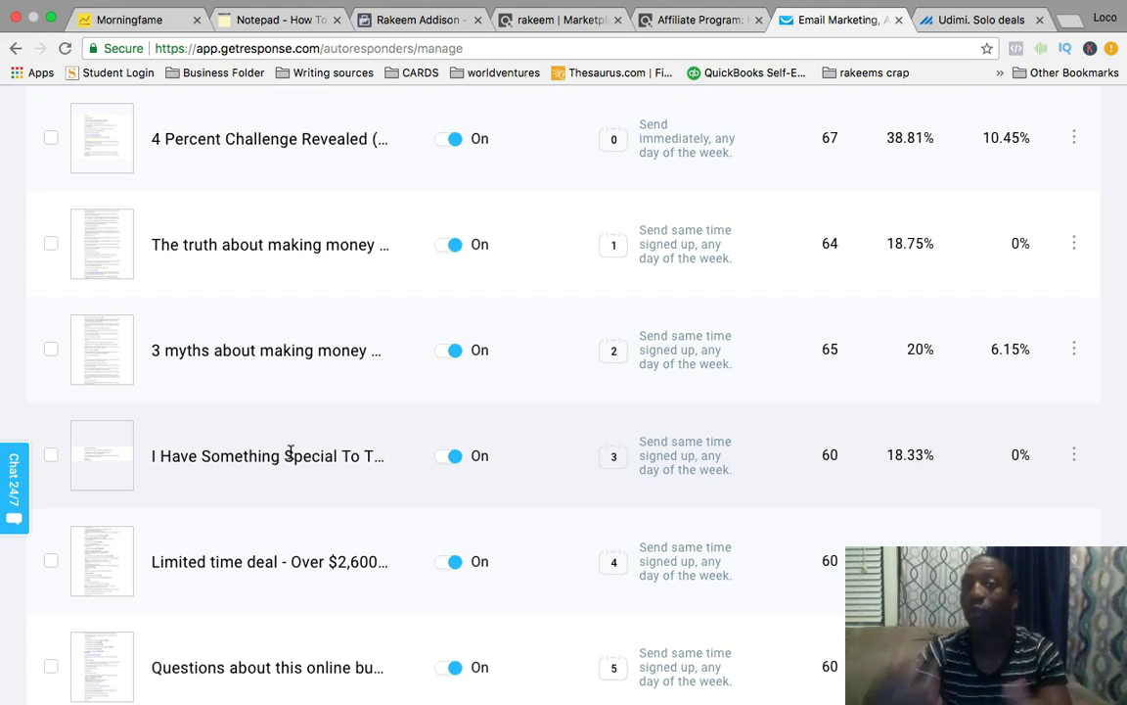
pyautogui.scroll(-3, 281, 424)
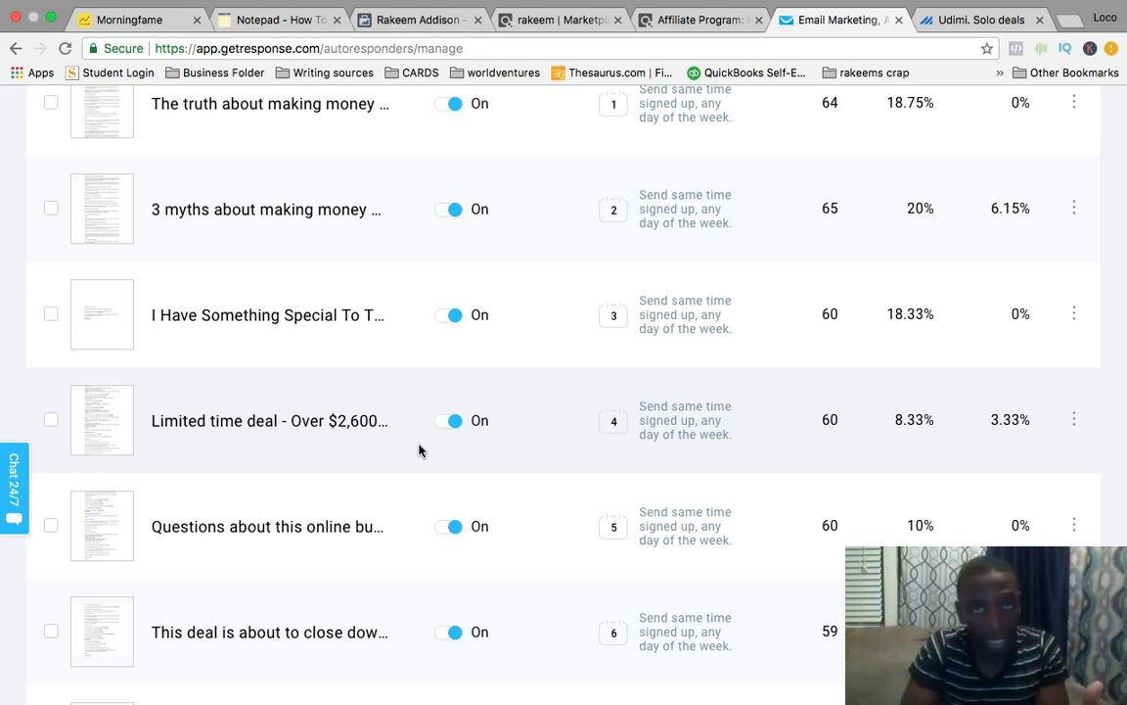
pyautogui.scroll(-3, 419, 450)
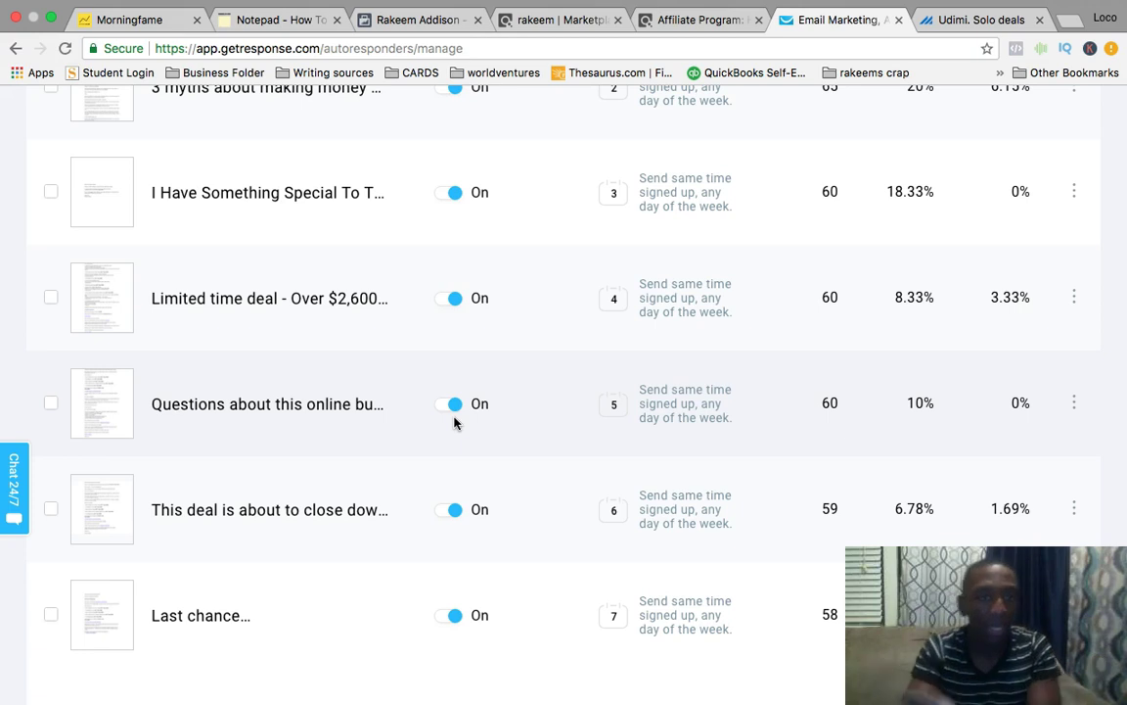
pyautogui.scroll(-2, 454, 423)
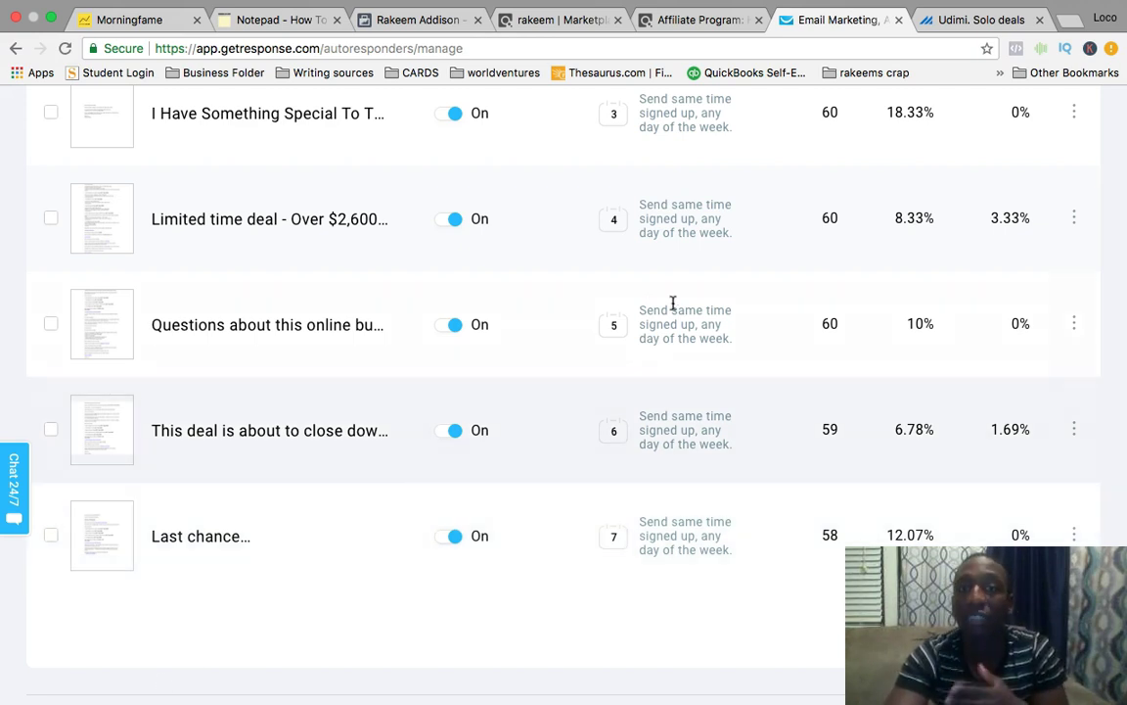
pyautogui.scroll(5, 699, 305)
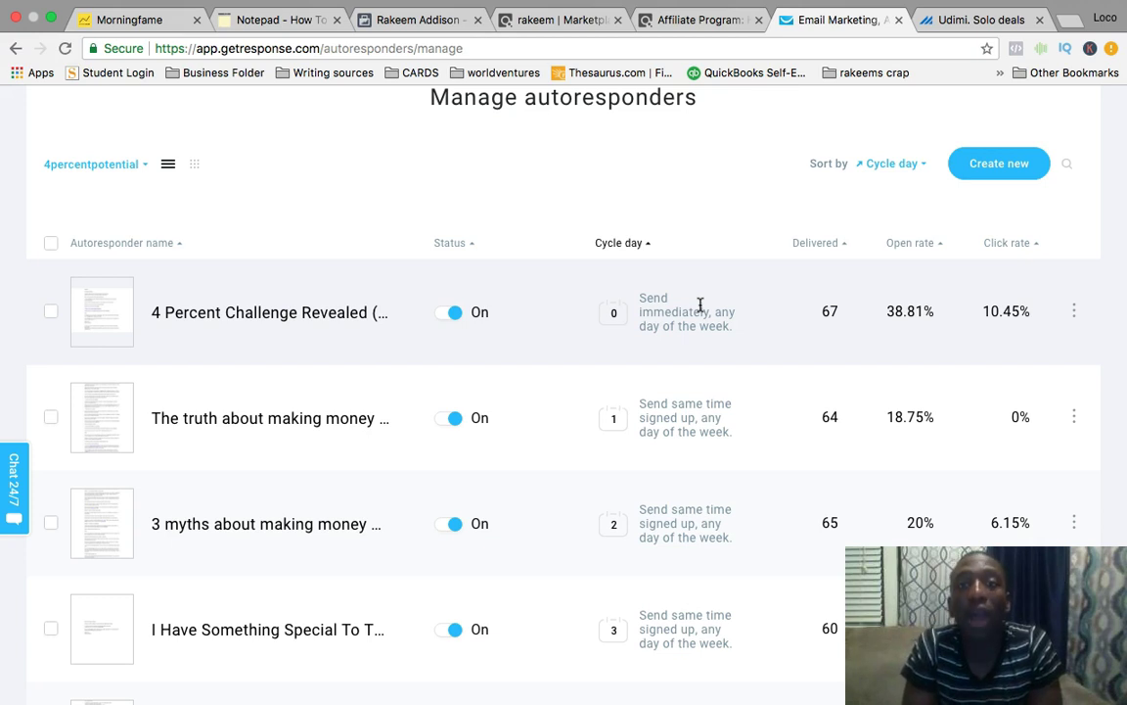
# Return to Manage newsletters to see sent broadcasts with their deliveries and open rates.
pyautogui.scroll(3, 701, 304)
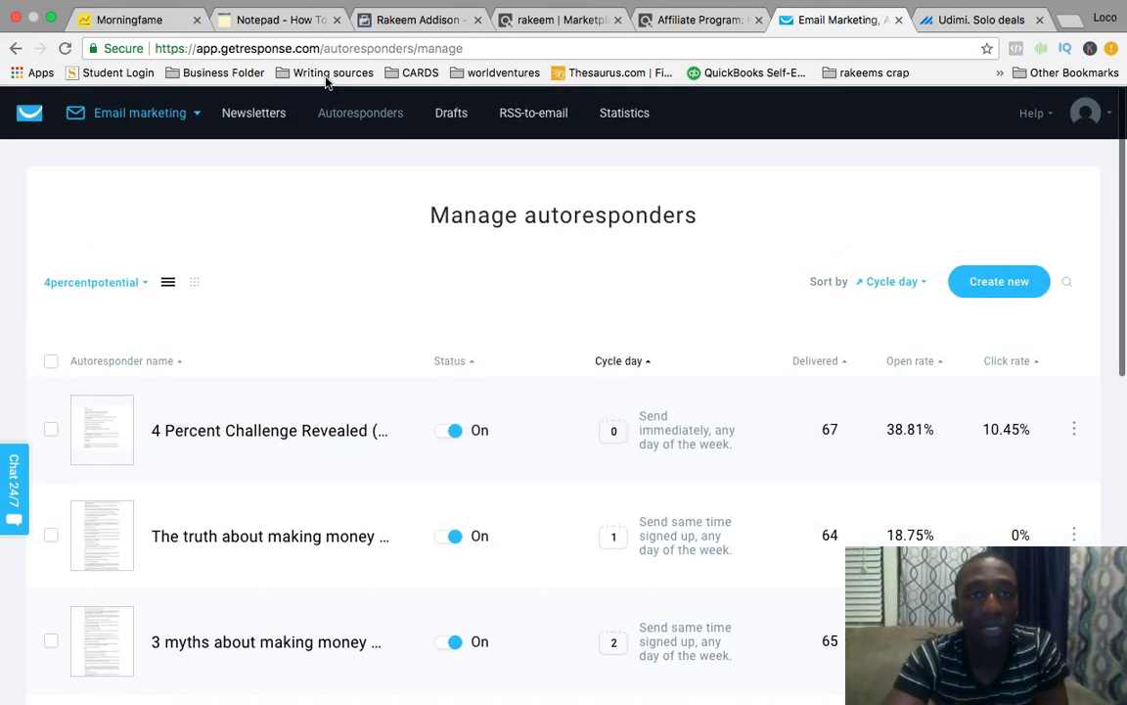
pyautogui.click(256, 119)
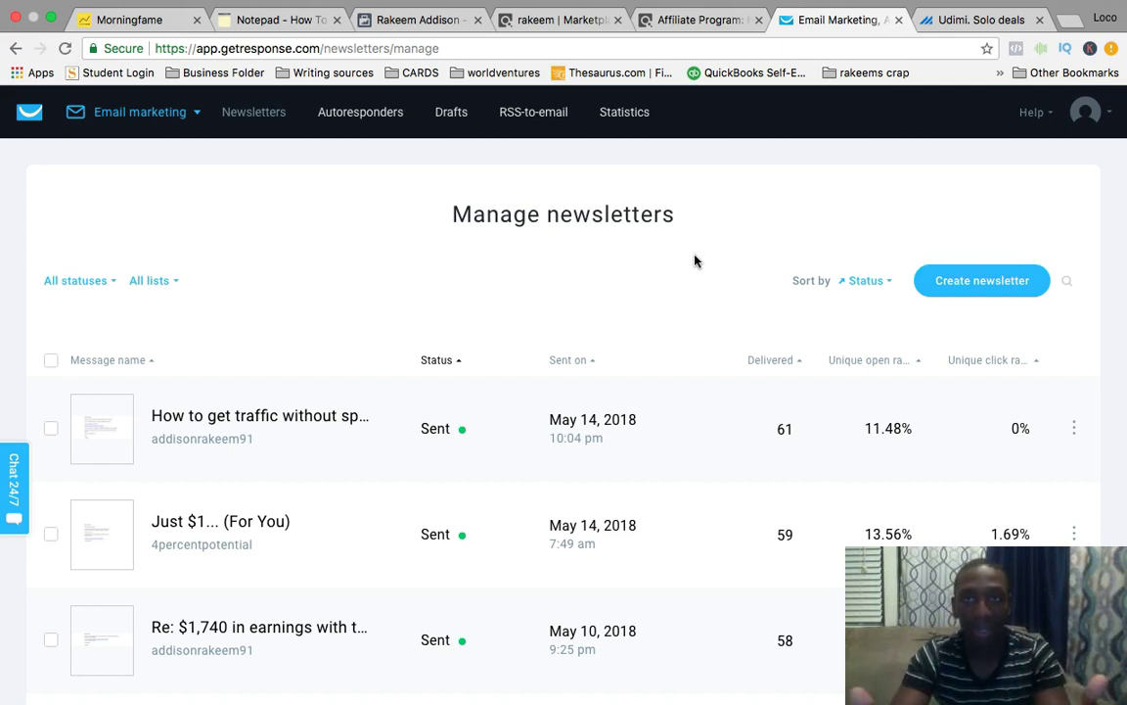
# Close the GetResponse 'Email Marketing' tab to reveal Udimi's solo deals page.
pyautogui.click(901, 21)
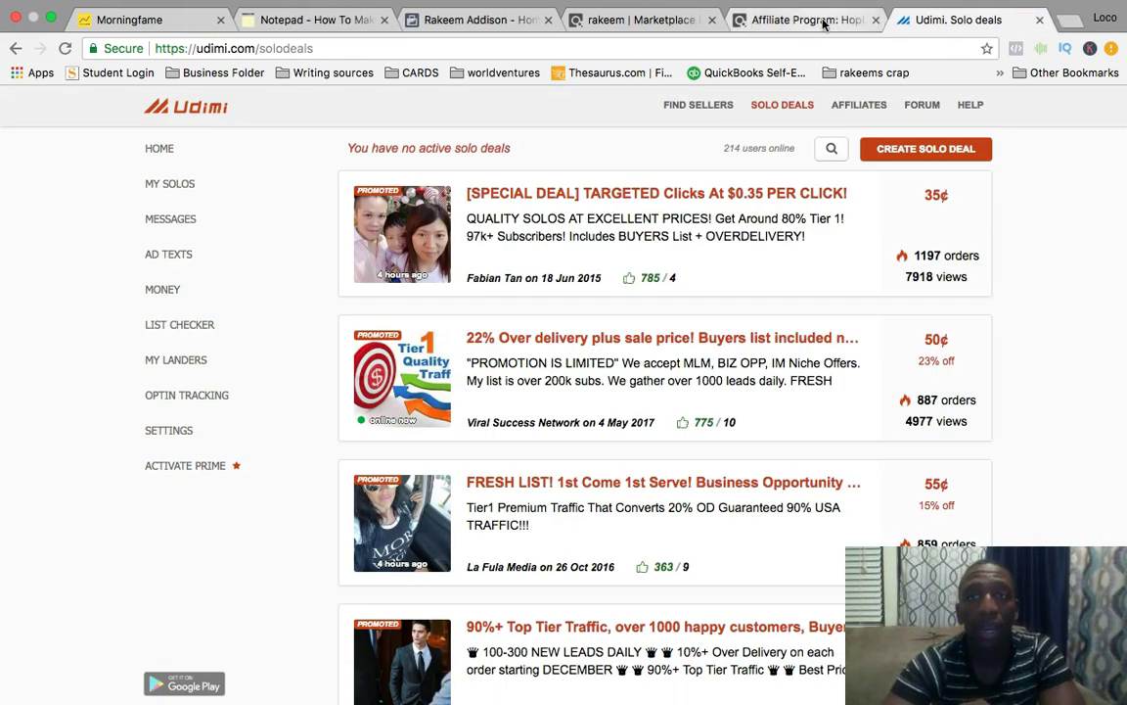
# Switch from the ClickBank HIGHEPCS HopLink tab to the Udimi solo deals listing.
pyautogui.click(832, 20)
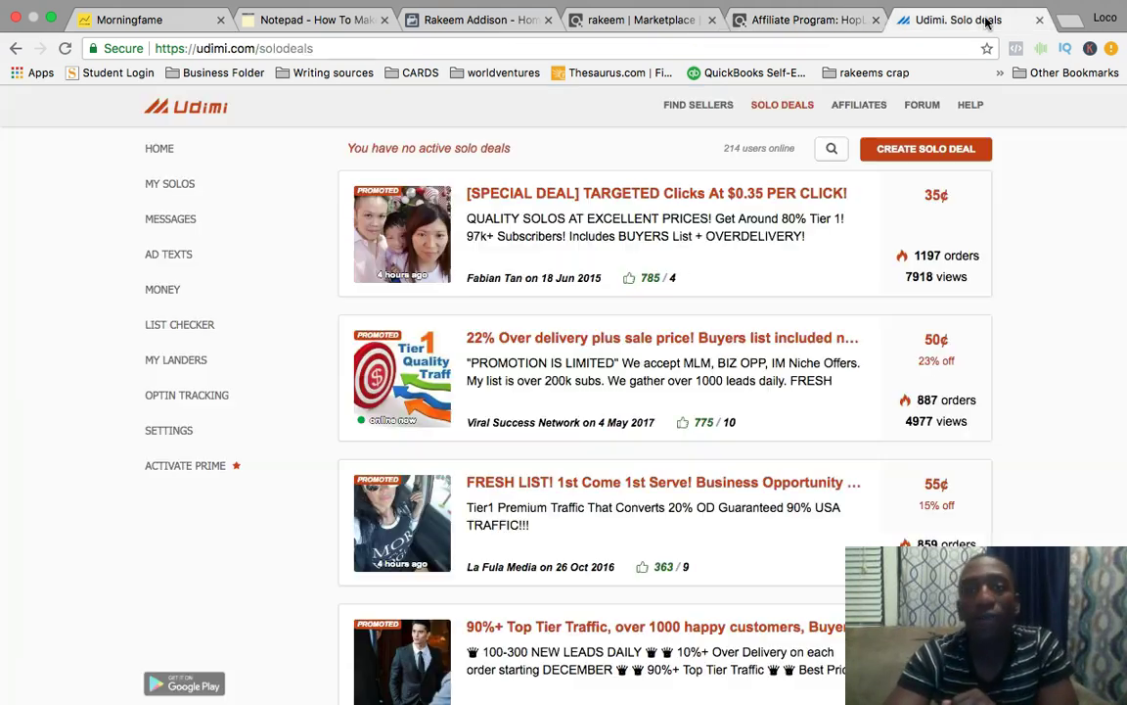
pyautogui.click(954, 19)
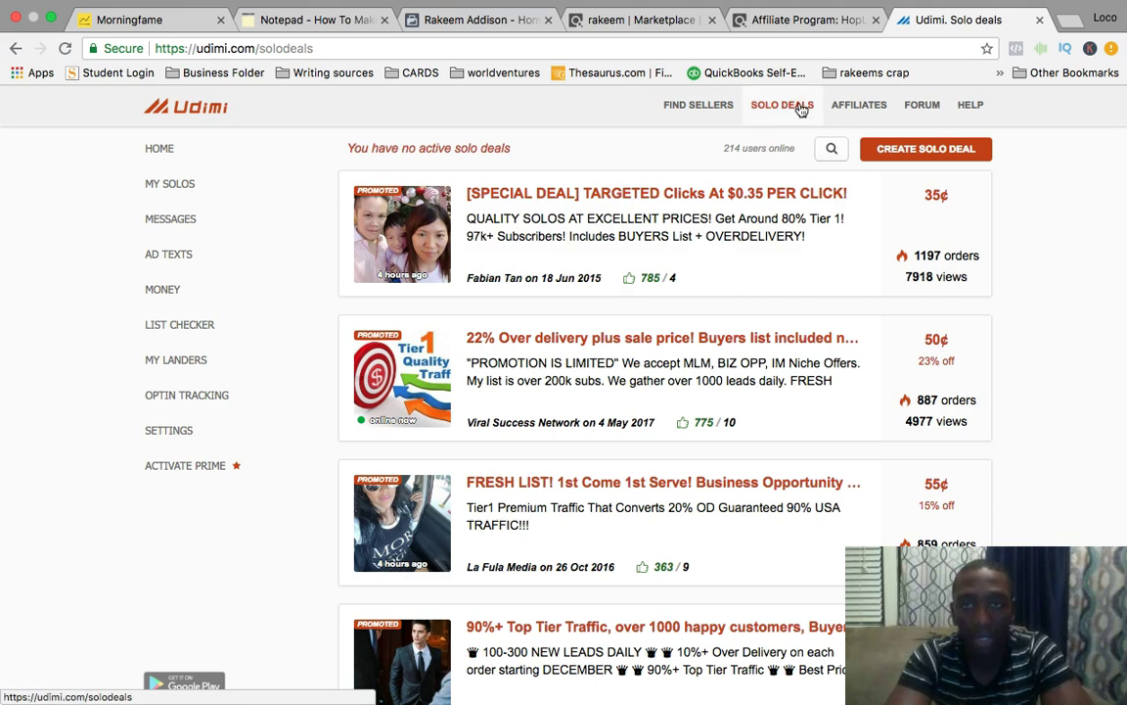
pyautogui.scroll(-1, 1081, 262)
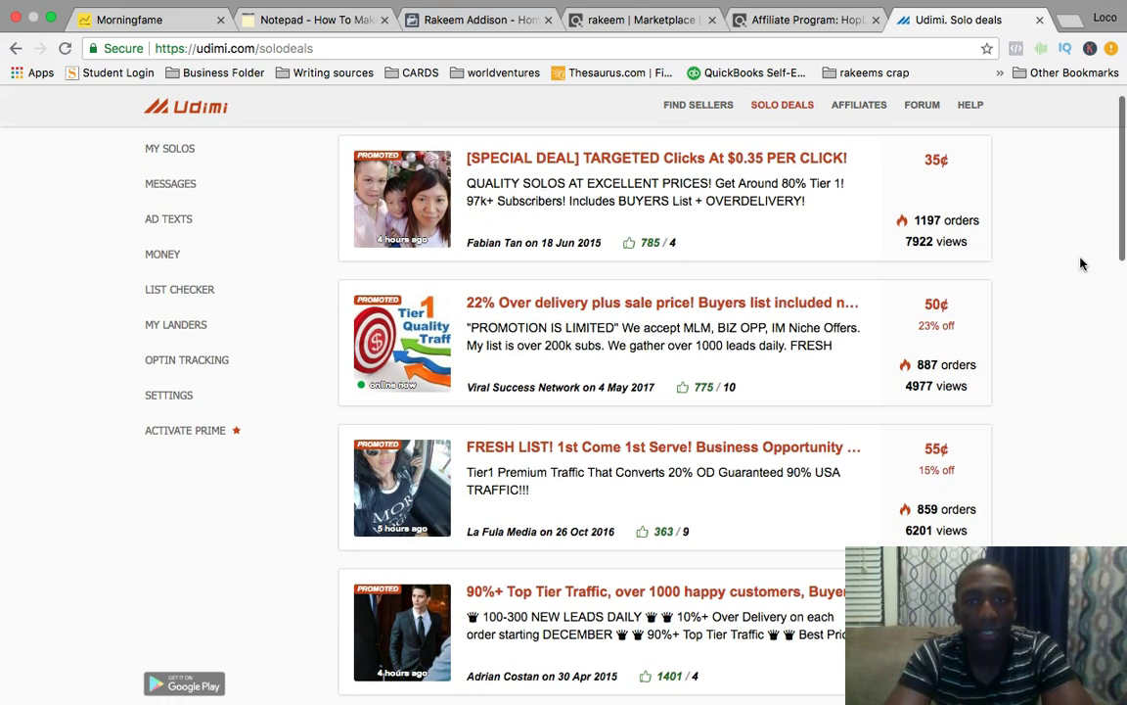
pyautogui.scroll(-1, 1081, 262)
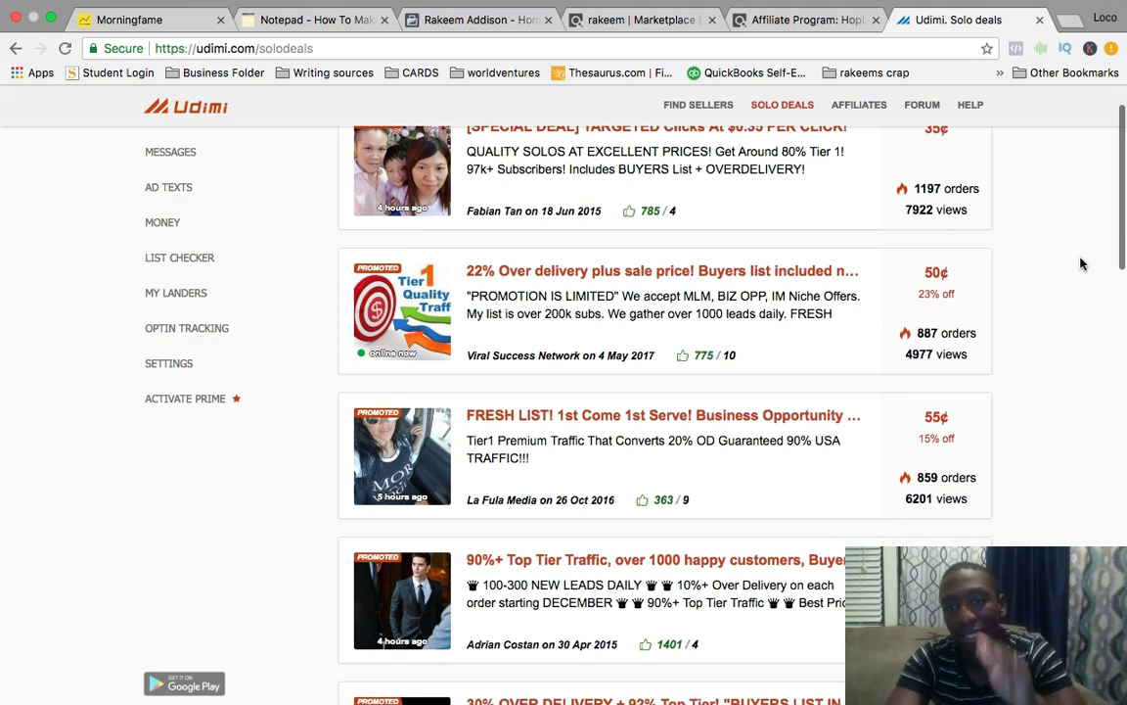
pyautogui.scroll(2, 1081, 263)
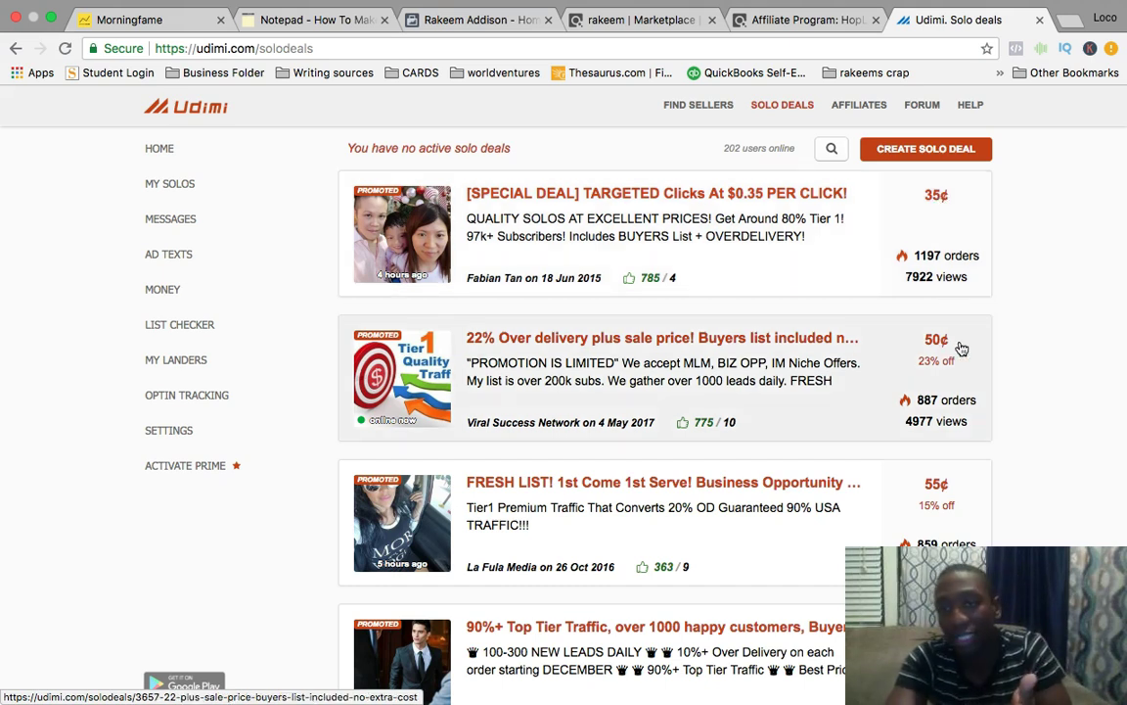
pyautogui.scroll(-3, 1077, 496)
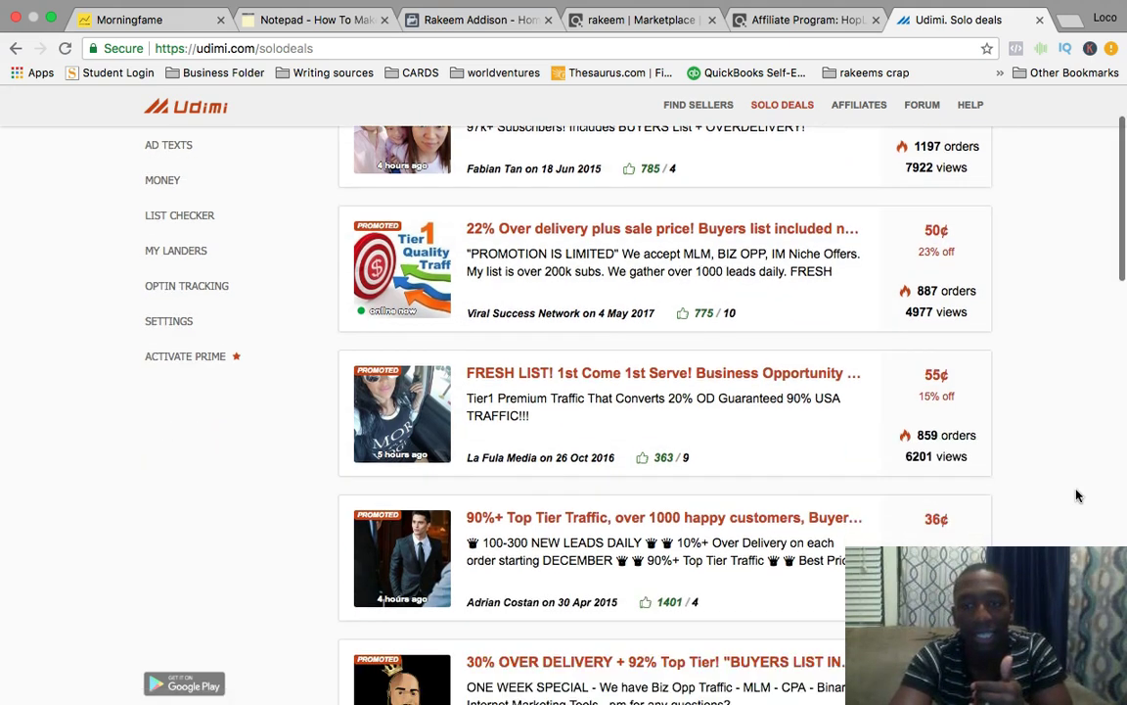
pyautogui.scroll(-1, 1077, 496)
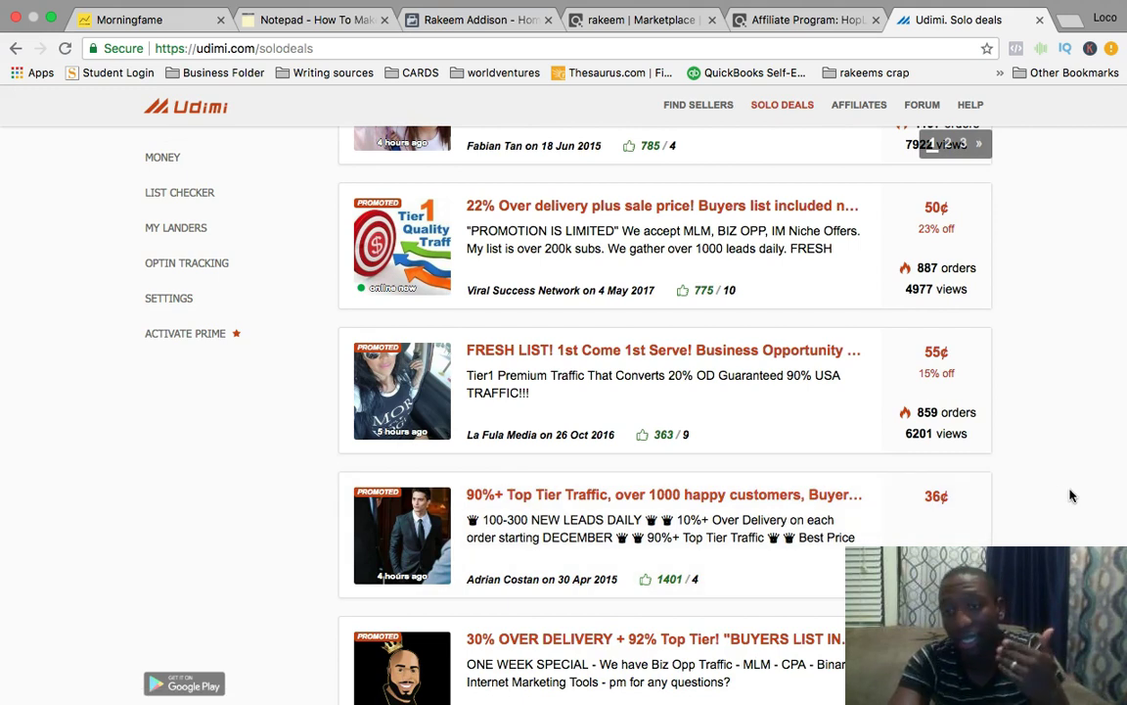
pyautogui.scroll(-5, 1070, 494)
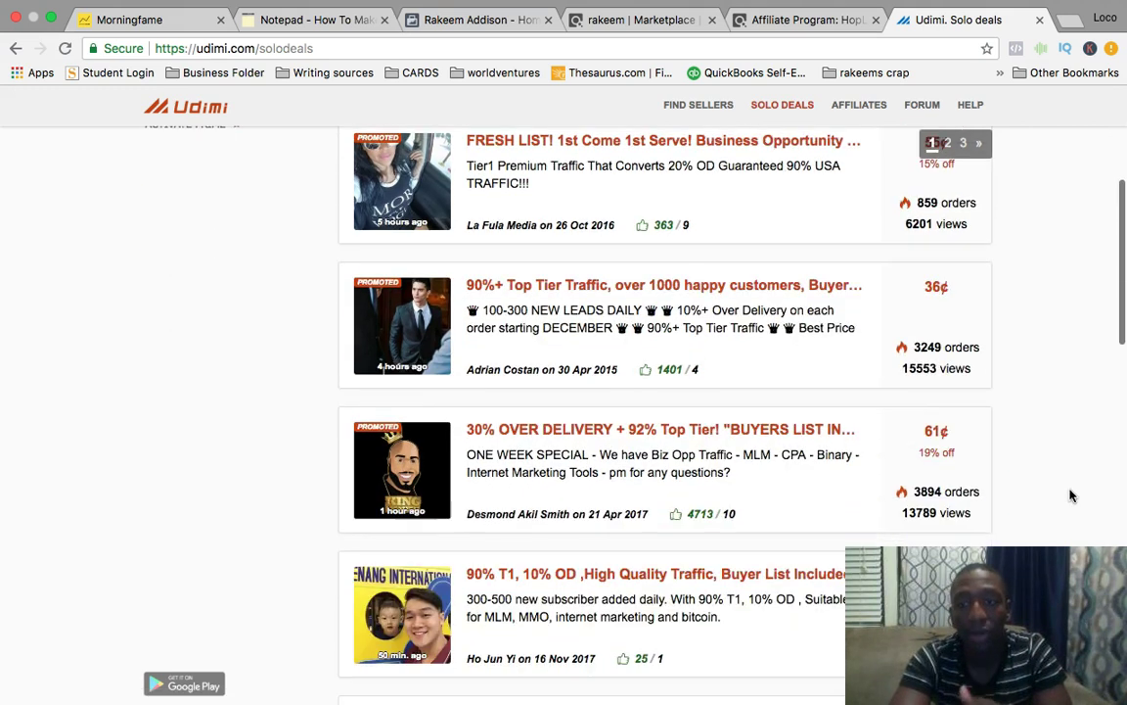
# Open the '30% OVER DELIVERY' deal and scroll down to its order panel and traffic map.
pyautogui.click(666, 423)
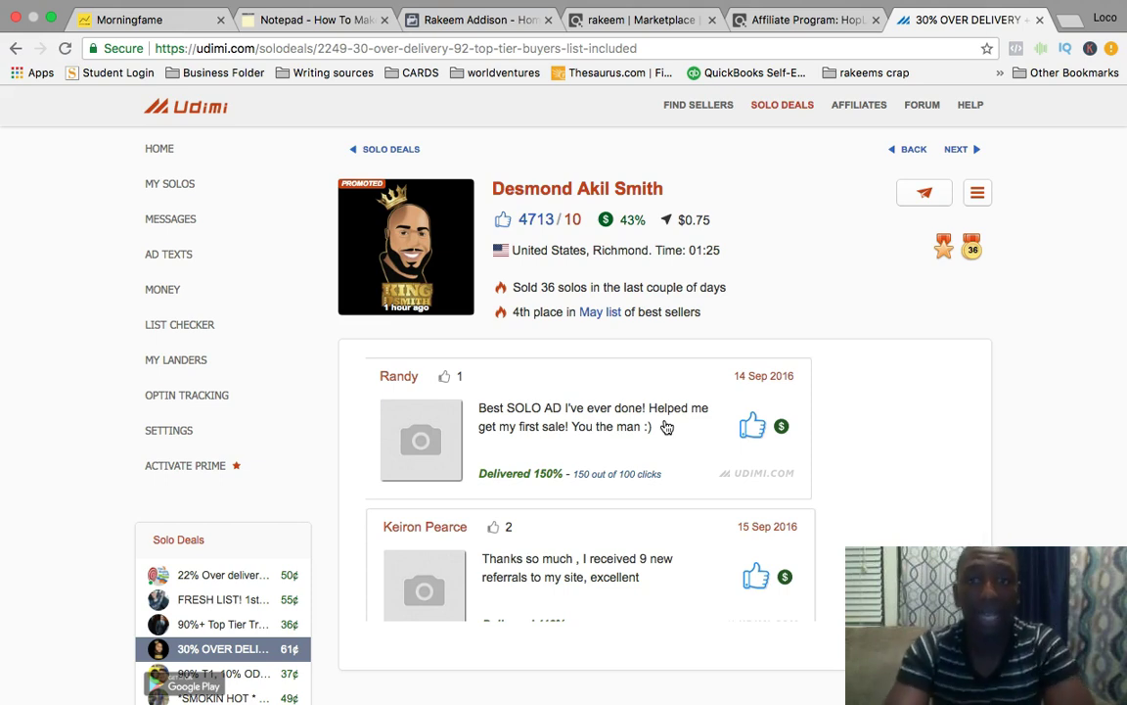
pyautogui.moveTo(606, 220)
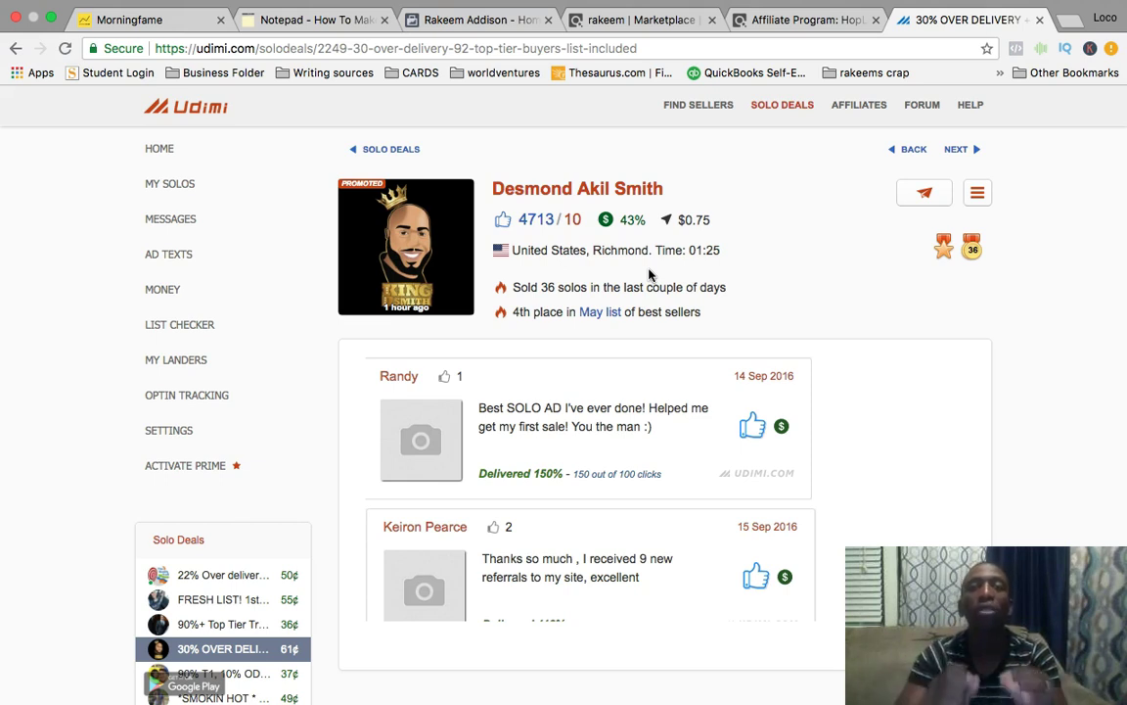
pyautogui.scroll(-10, 889, 362)
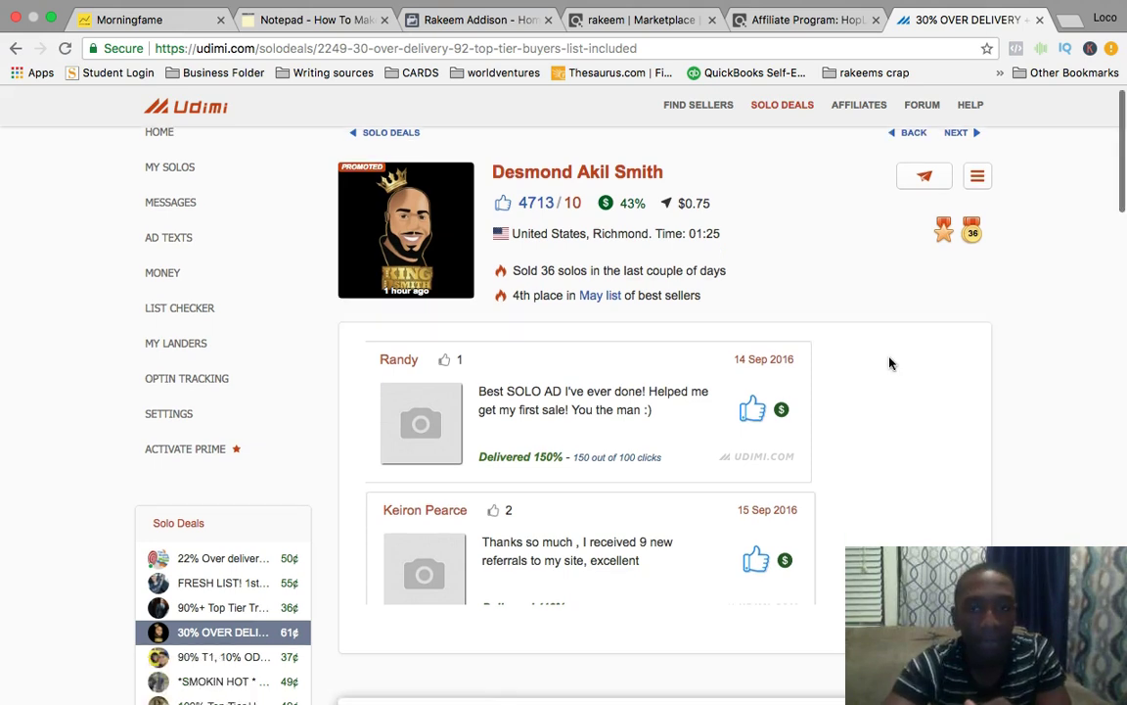
pyautogui.scroll(-6, 889, 362)
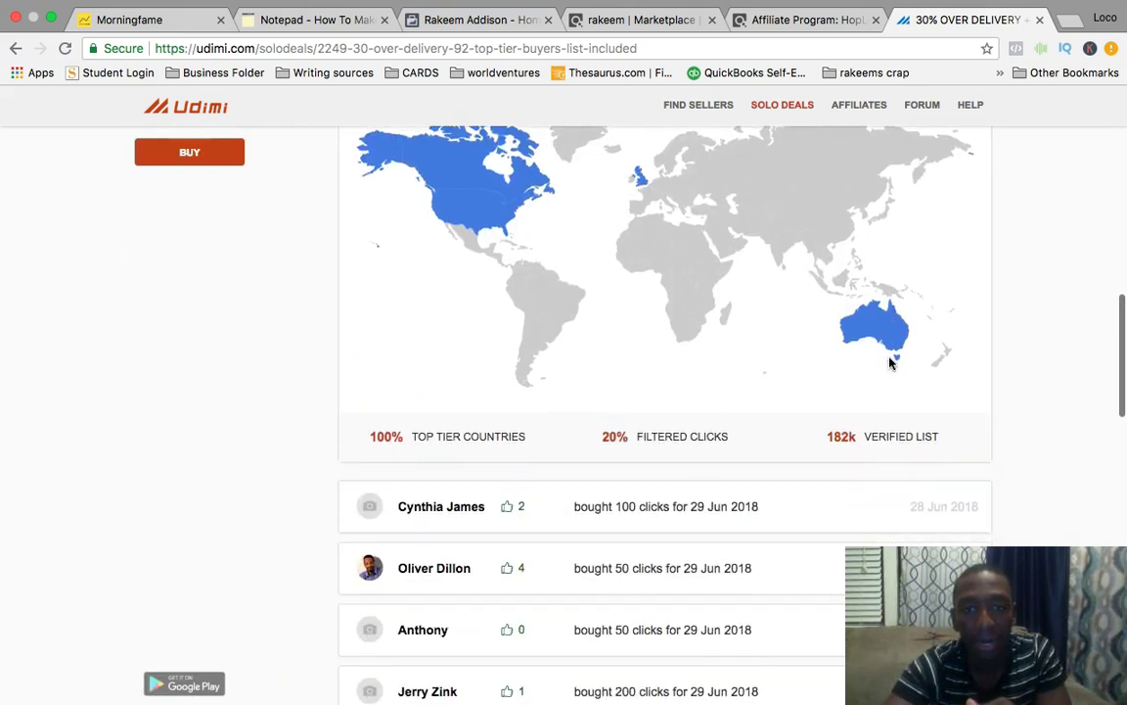
pyautogui.scroll(1, 886, 362)
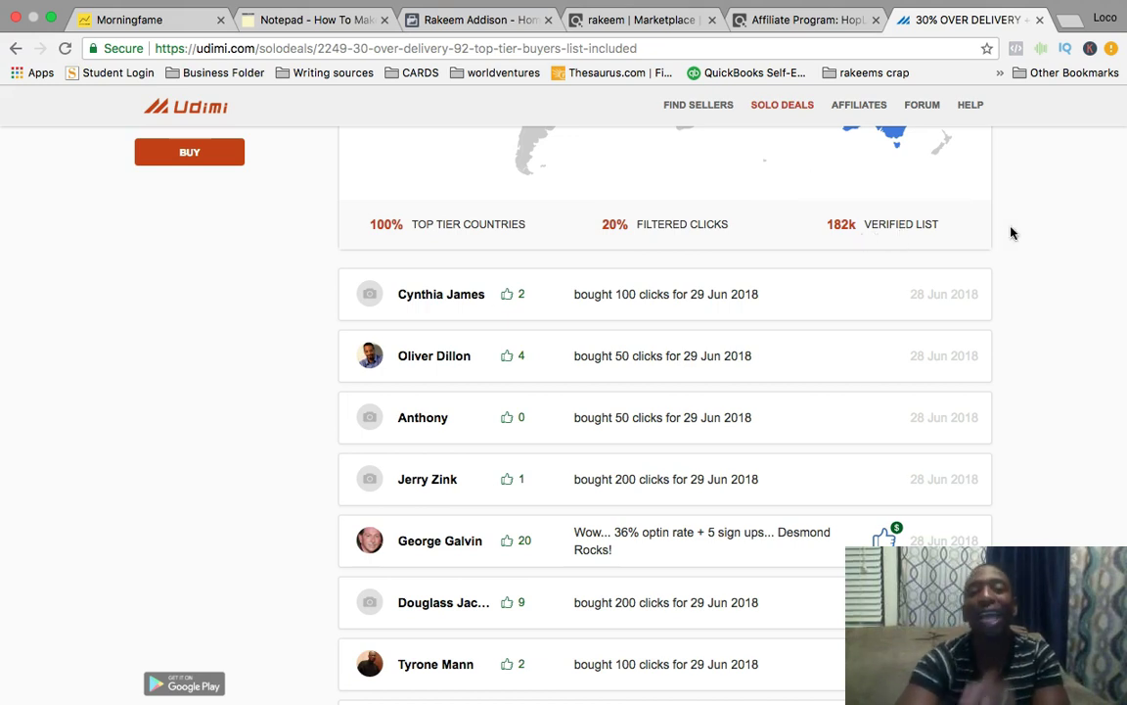
pyautogui.scroll(5, 1012, 232)
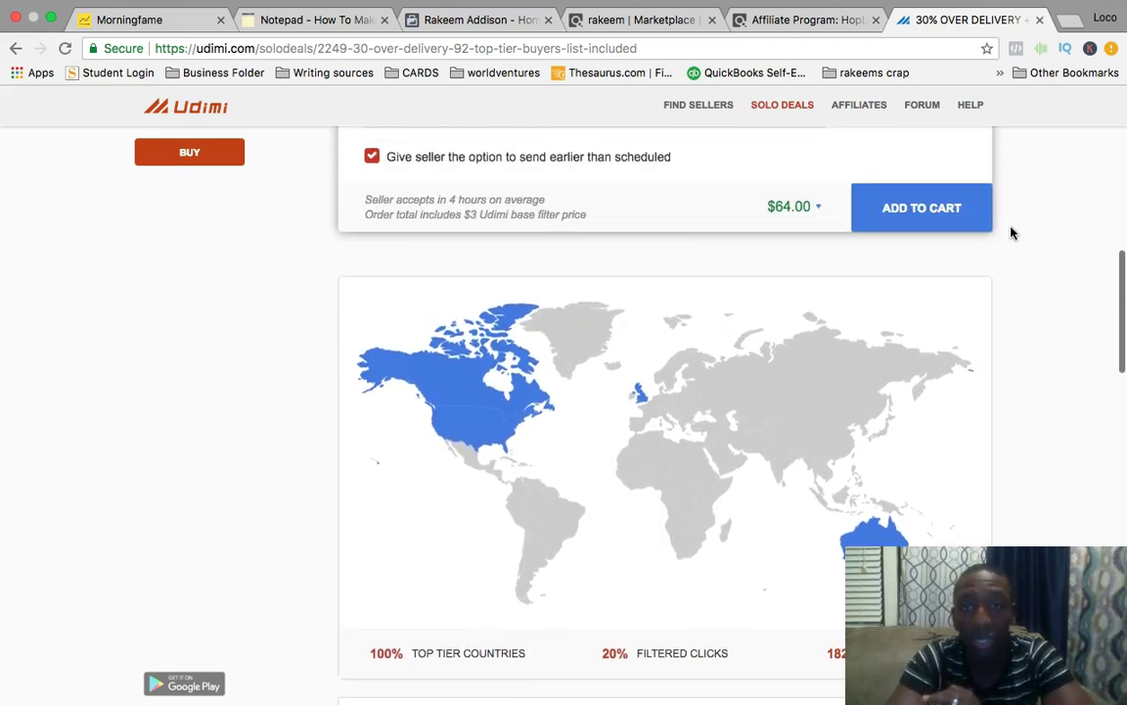
pyautogui.scroll(-2, 1012, 232)
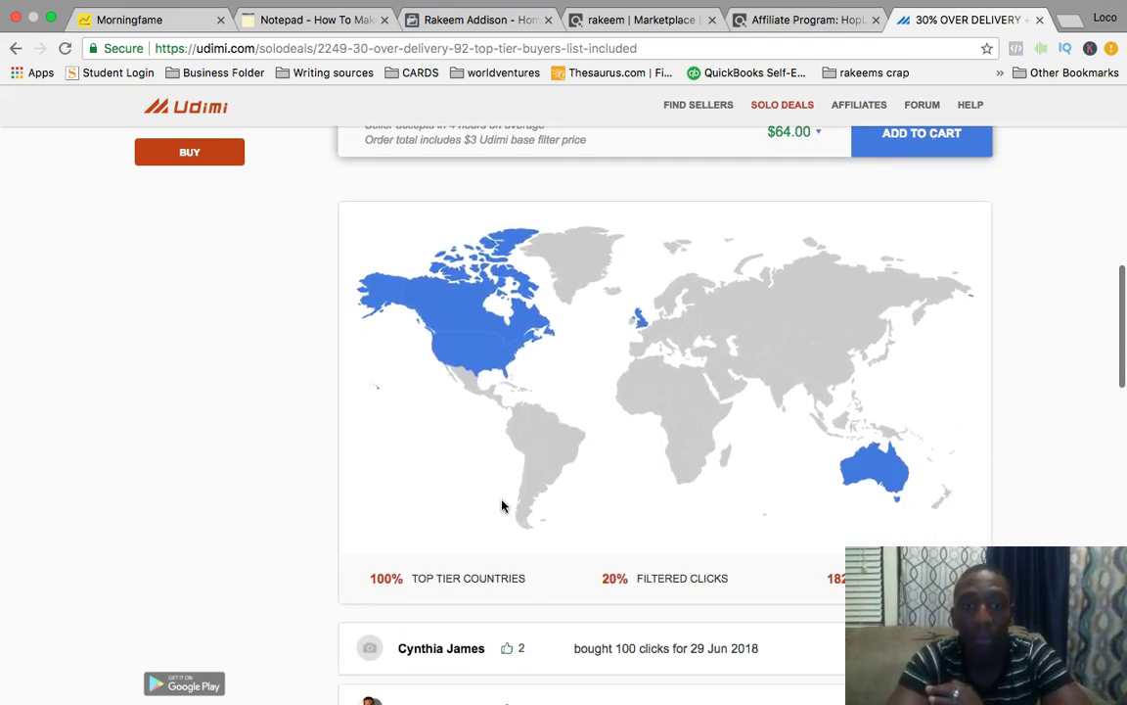
pyautogui.moveTo(467, 605)
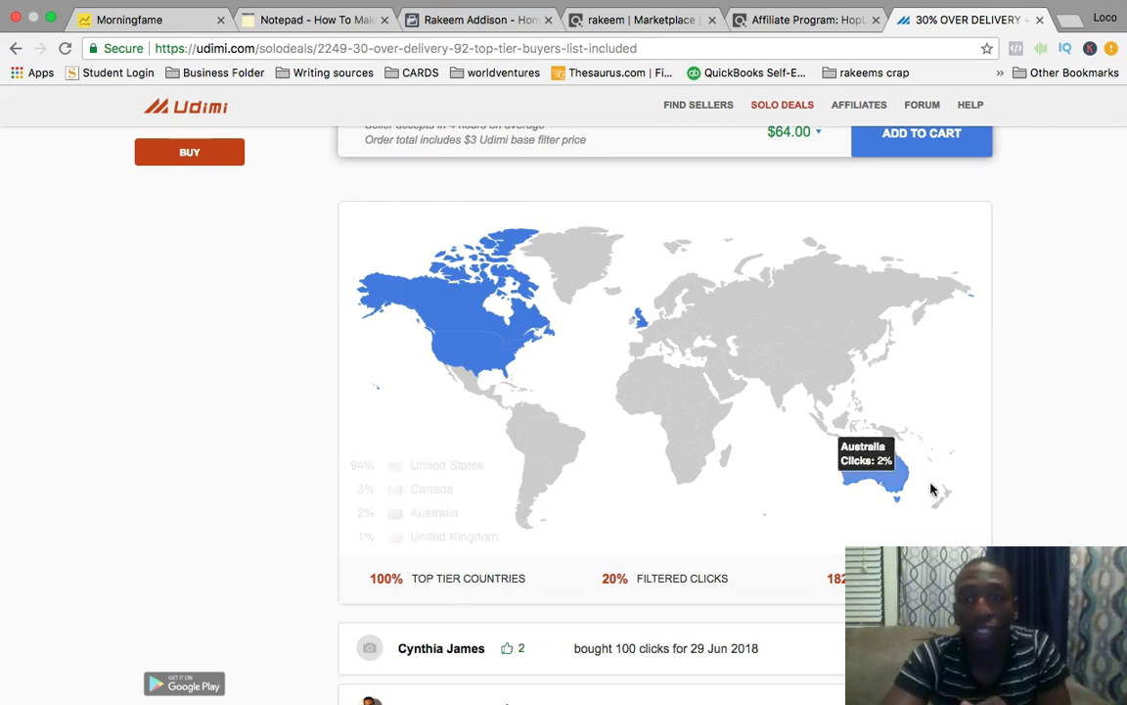
pyautogui.scroll(5, 931, 491)
pyautogui.scroll(-1, 931, 490)
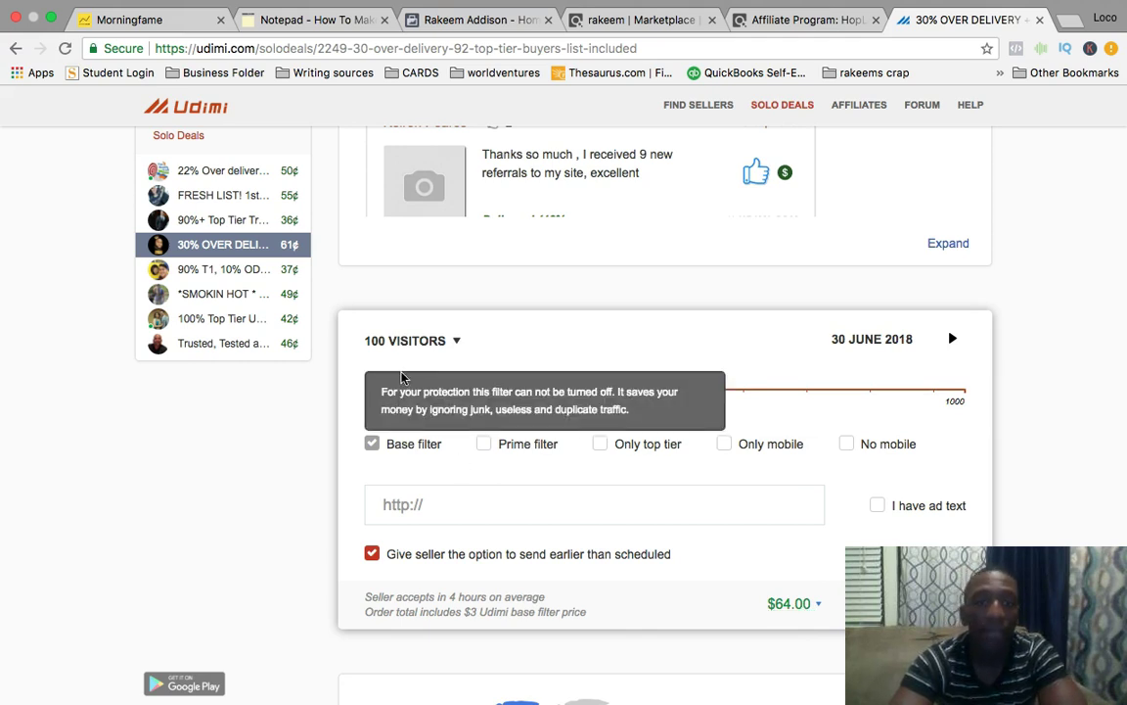
# Check the price of a 500-visitor order and review the seller's 43% sales rate.
pyautogui.moveTo(396, 398); pyautogui.dragTo(652, 405)
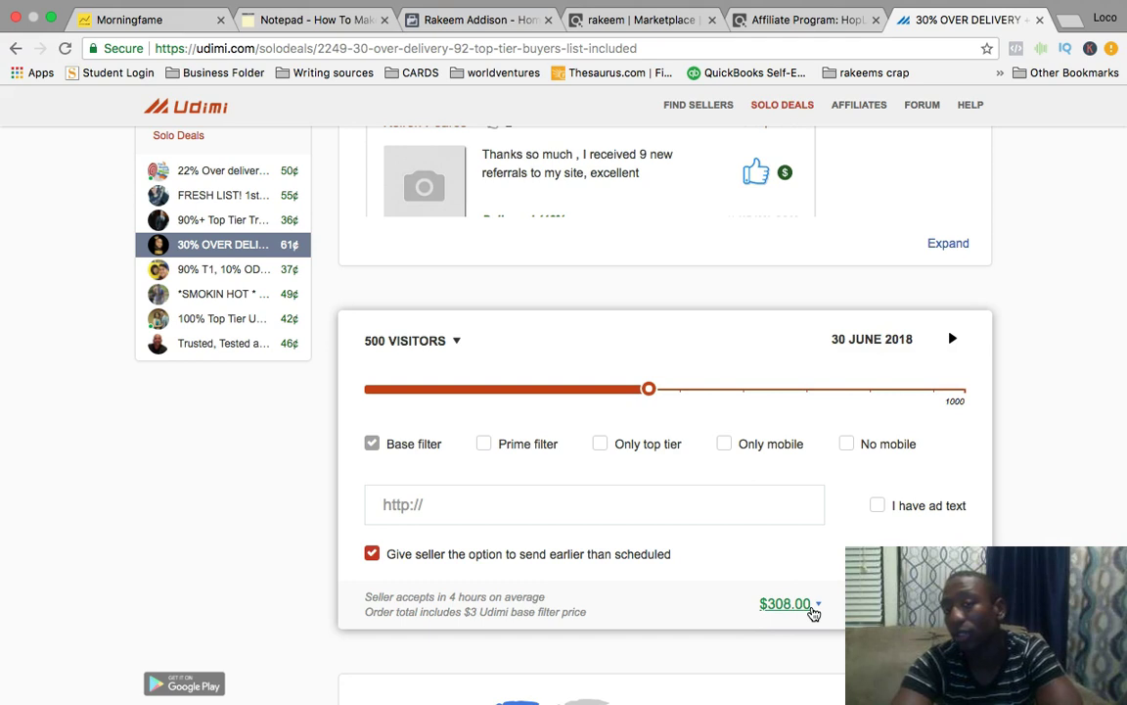
pyautogui.scroll(5, 1047, 229)
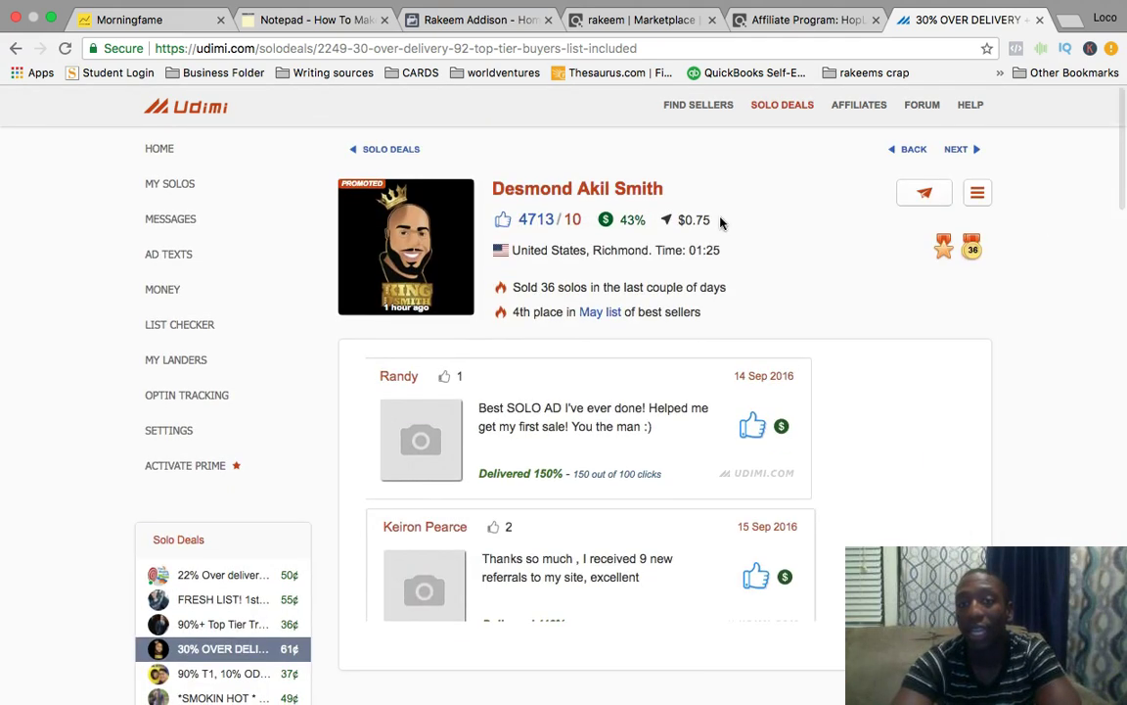
pyautogui.moveTo(700, 230)
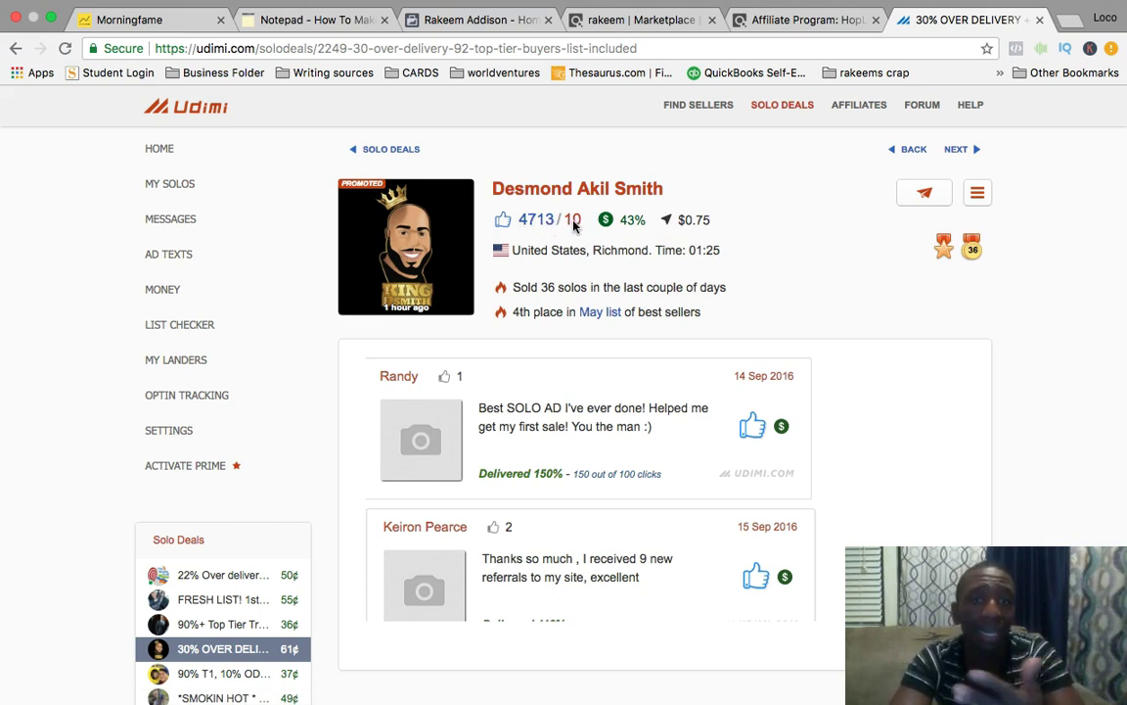
pyautogui.moveTo(616, 226)
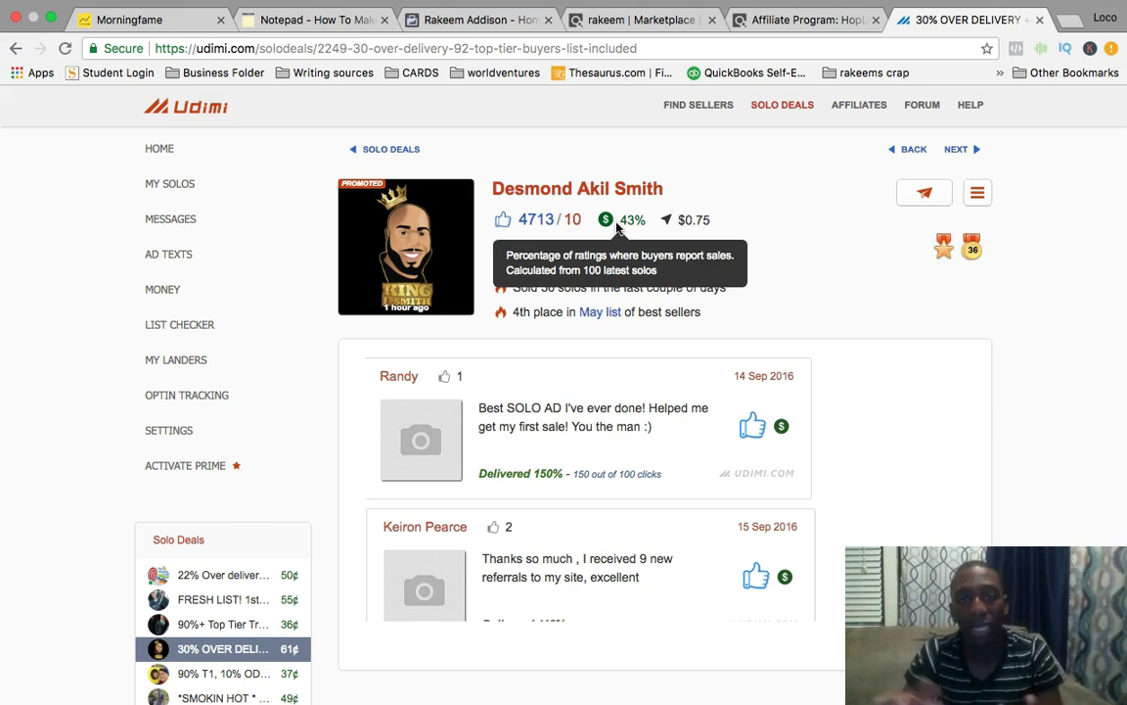
# Set the order back to 100 visitors for $64.00.
pyautogui.scroll(-4, 1037, 315)
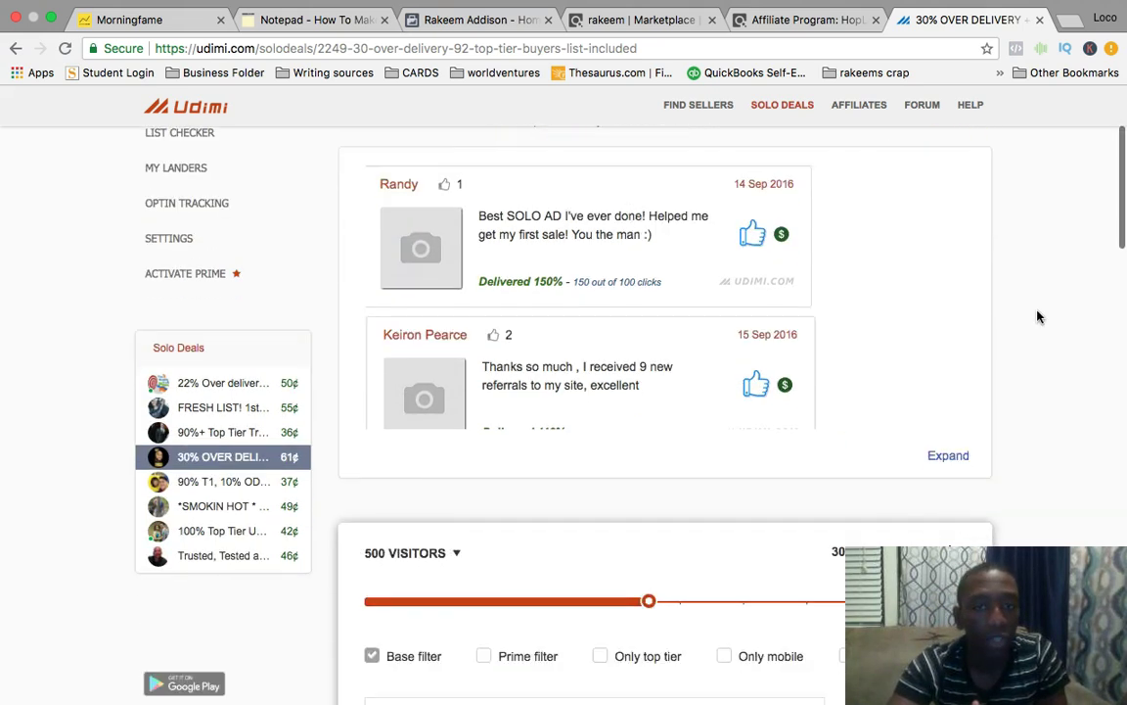
pyautogui.moveTo(648, 440); pyautogui.dragTo(395, 452)
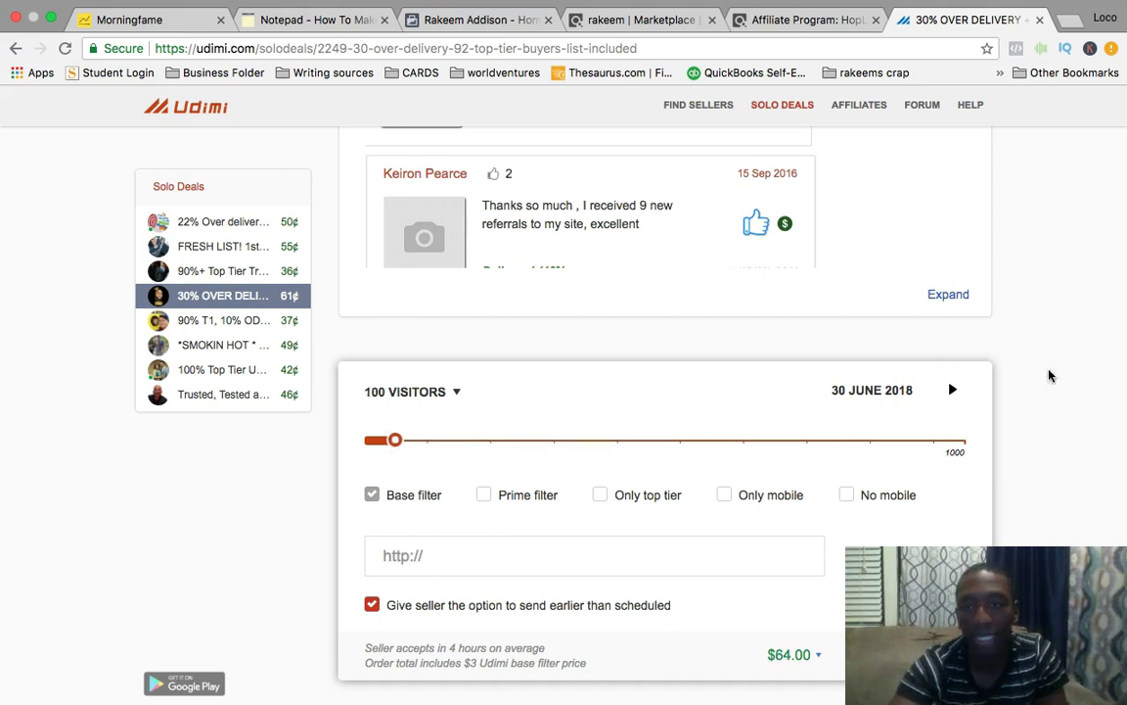
pyautogui.scroll(4, 1095, 412)
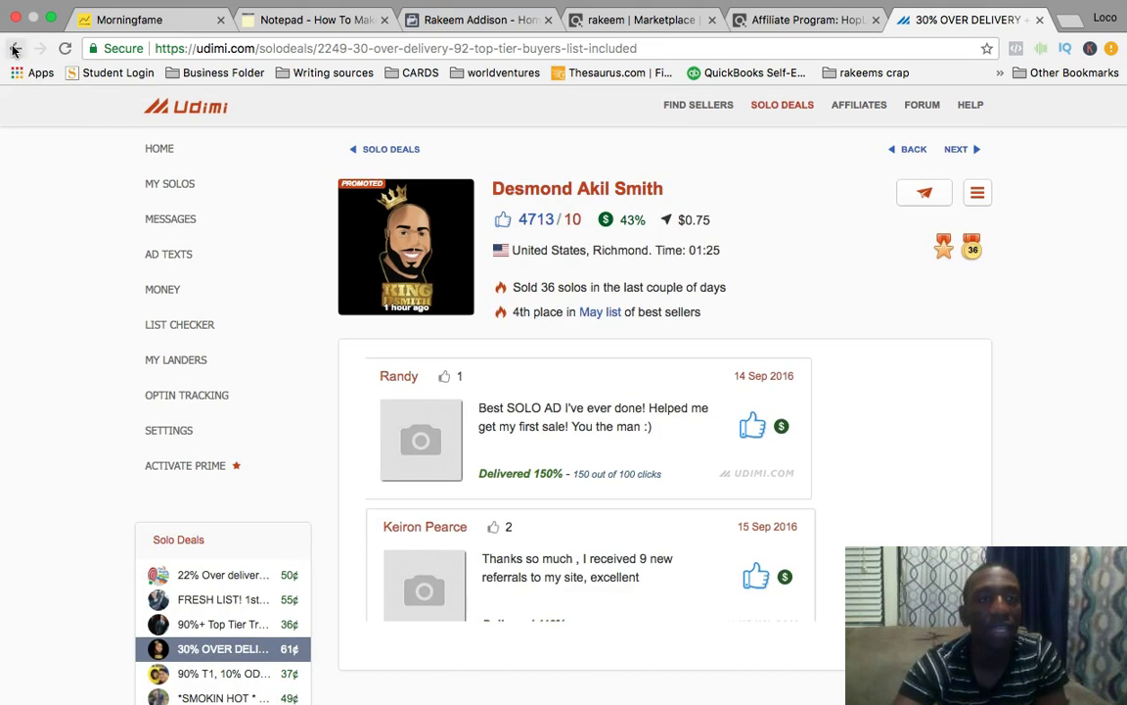
# Go back from the deal page to the udimi.com/solodeals listings.
pyautogui.click(15, 49)
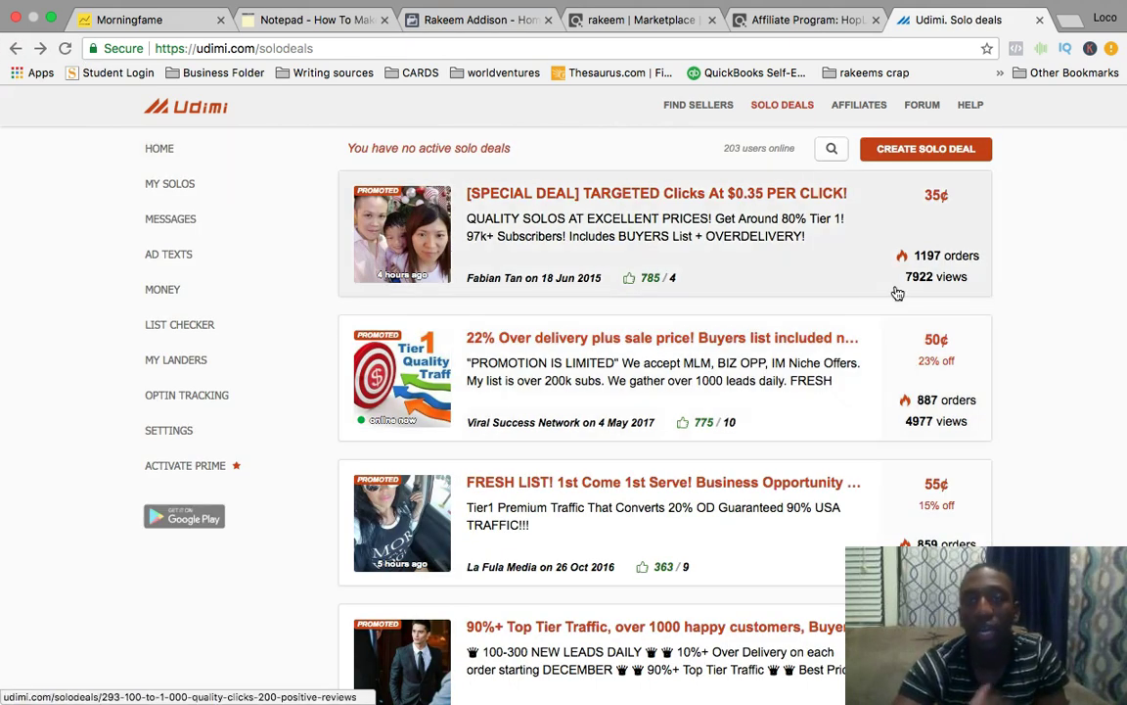